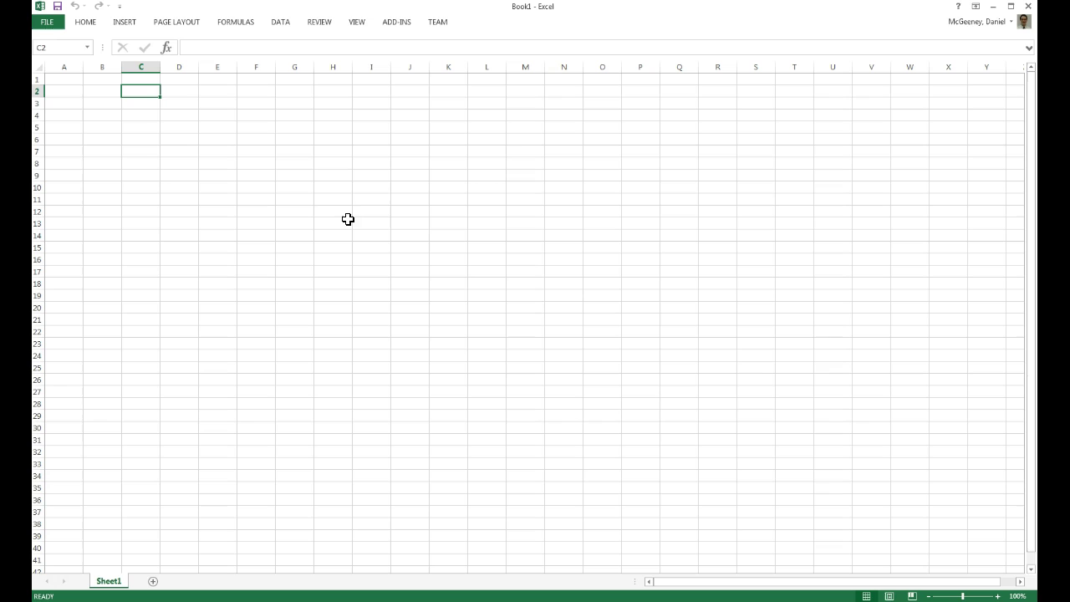
Enter the column heading "height, h (m)" in cell C4 with the variable h in italics
{"action": "key", "text": "Down"}
{"action": "key", "text": "Down"}
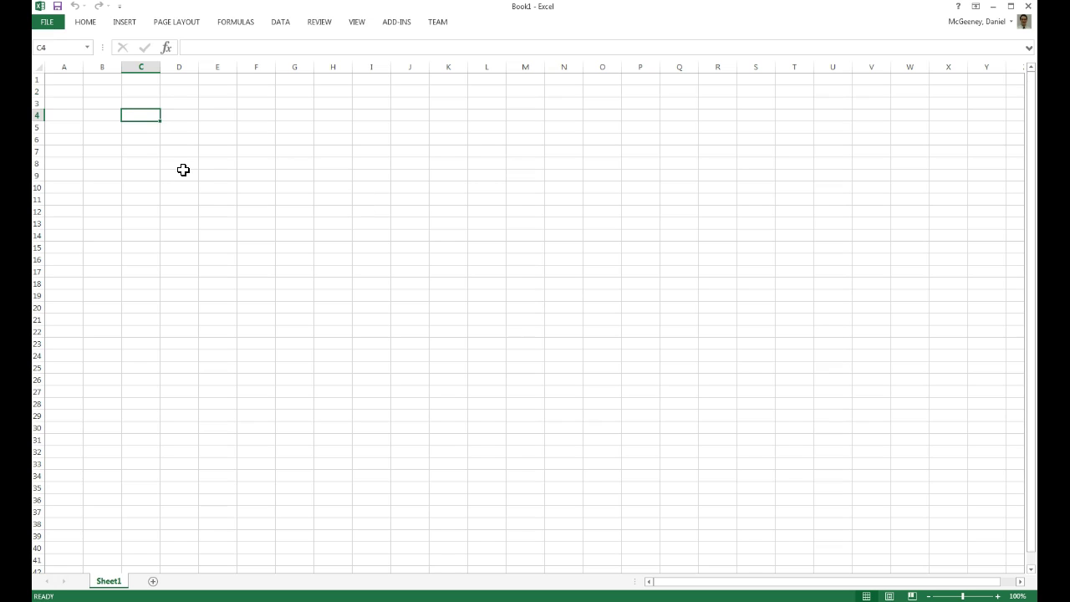
{"action": "type", "text": "height"}
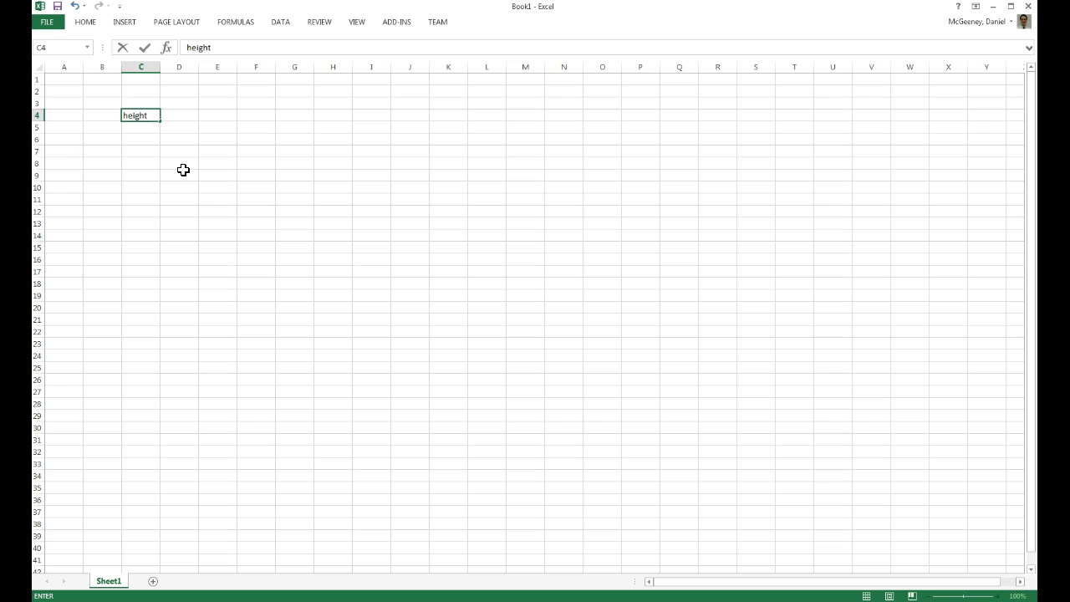
{"action": "type", "text": ", h (m"}
{"action": "left_click", "coordinate": [89, 22]}
{"action": "left_click", "coordinate": [90, 25]}
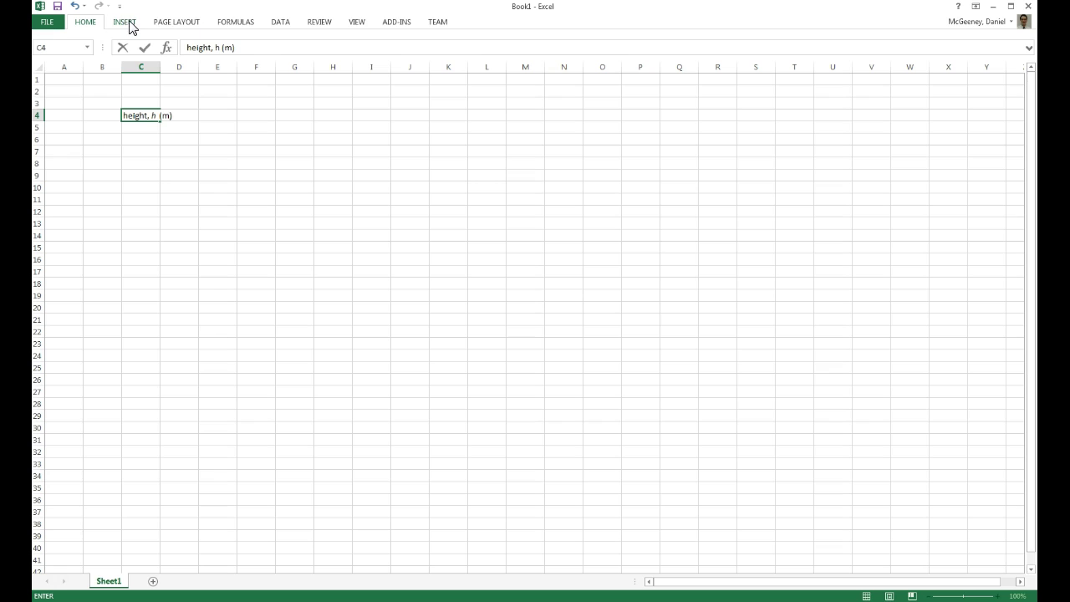
Insert a plus-minus sign (±) at the end of the height heading in C4
{"action": "left_click", "coordinate": [129, 25]}
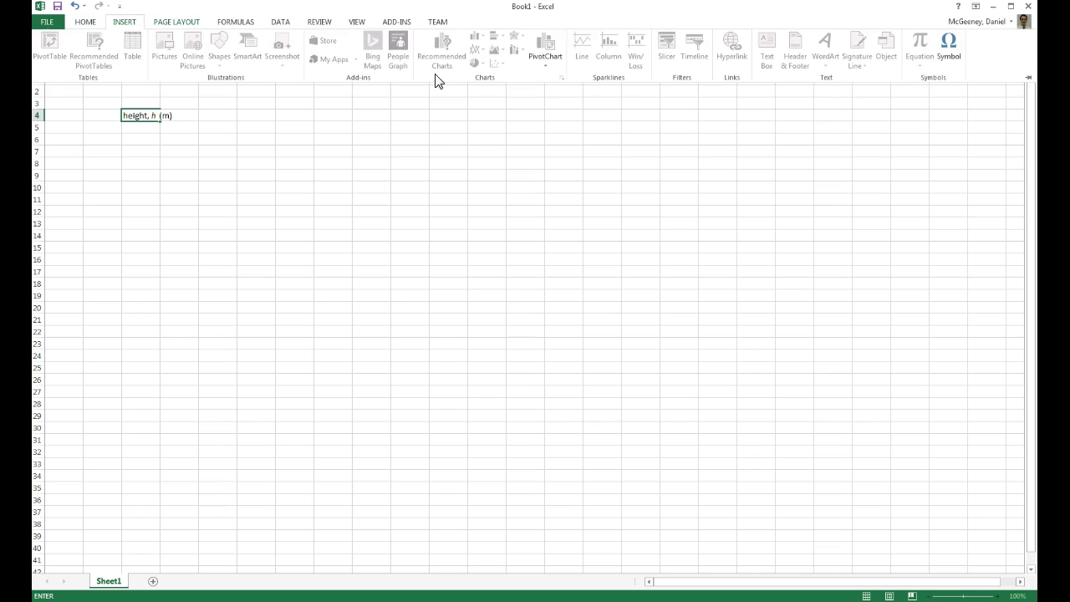
{"action": "left_click", "coordinate": [949, 48]}
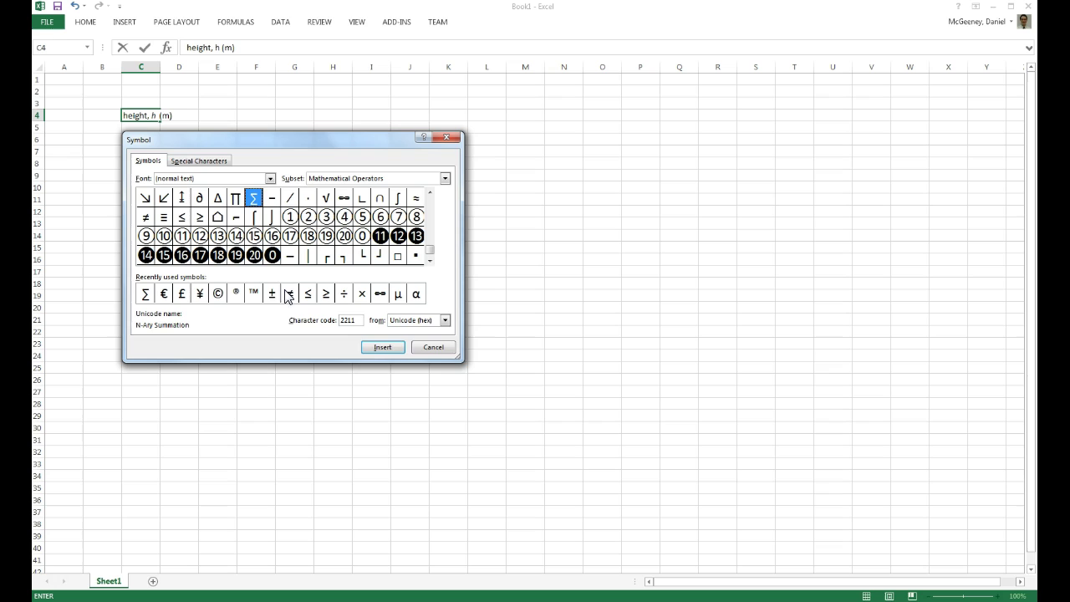
{"action": "double_click", "coordinate": [269, 294]}
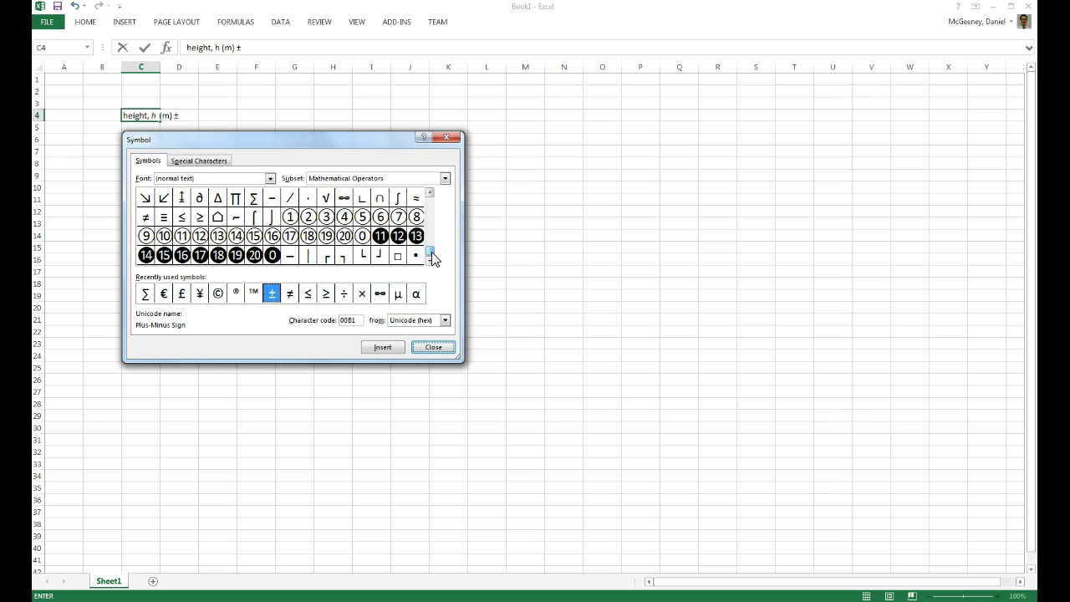
{"action": "left_click_drag", "start_coordinate": [433, 258], "coordinate": [437, 220]}
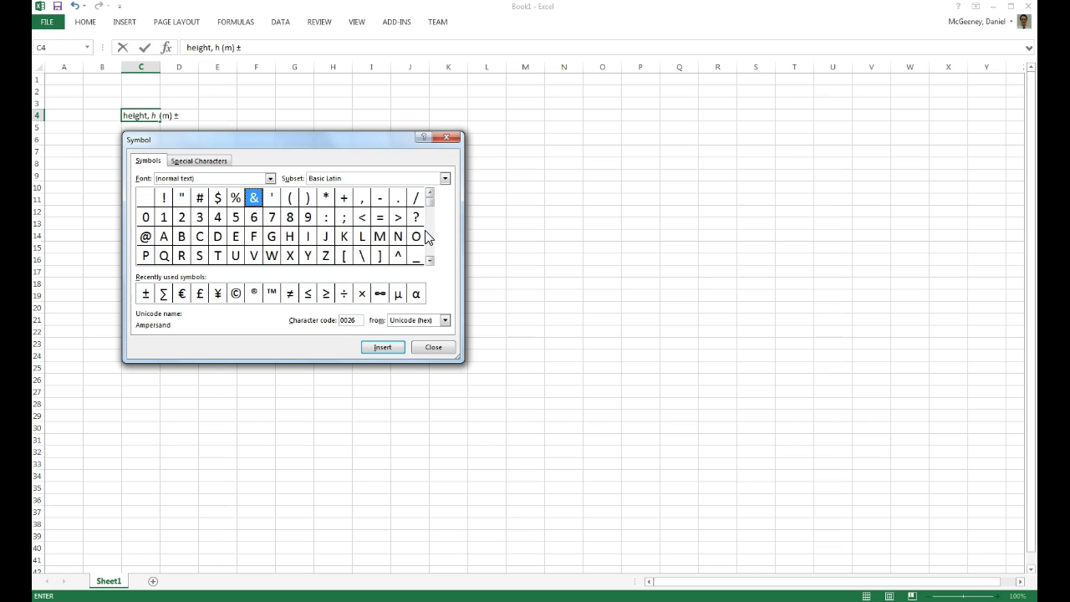
{"action": "left_click", "coordinate": [432, 243]}
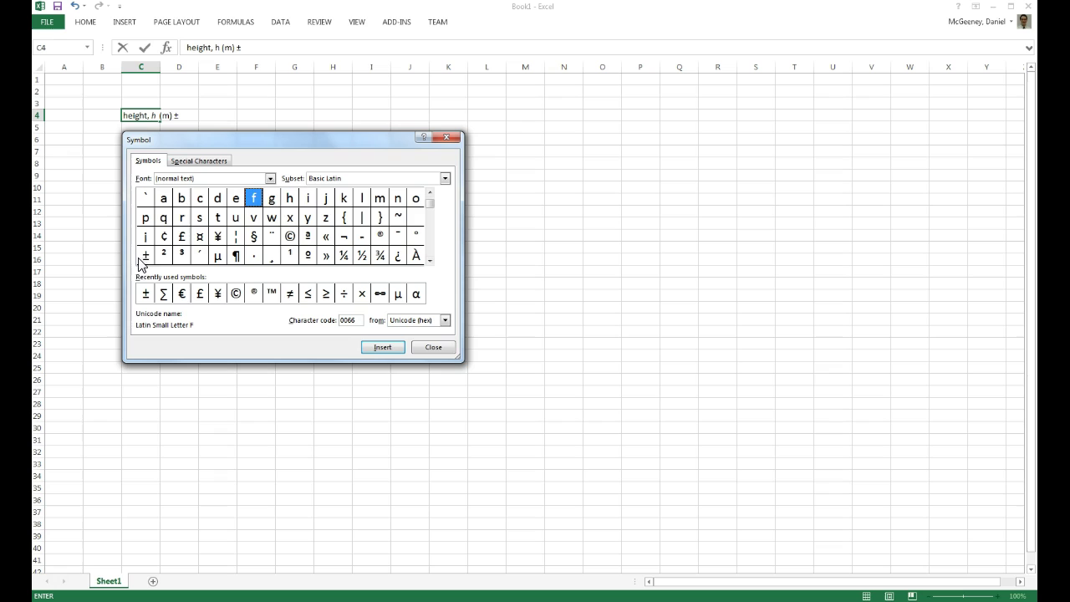
{"action": "left_click", "coordinate": [442, 347]}
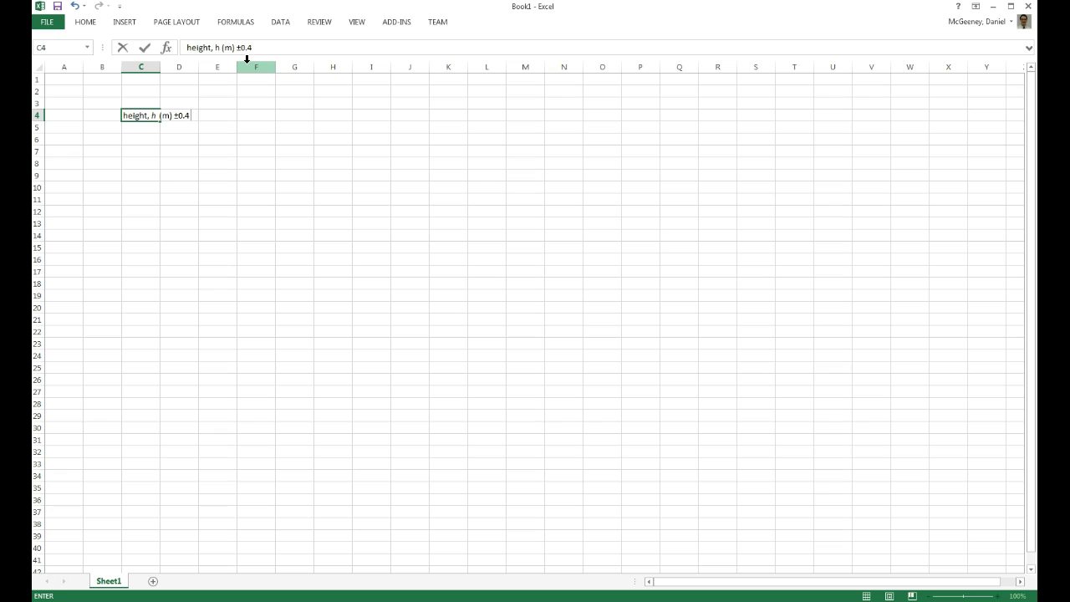
Complete the height heading in C4 with the uncertainty value 0.02 after the plus-minus sign
{"action": "type", "text": "0.0.2"}
{"action": "key", "text": "Return"}
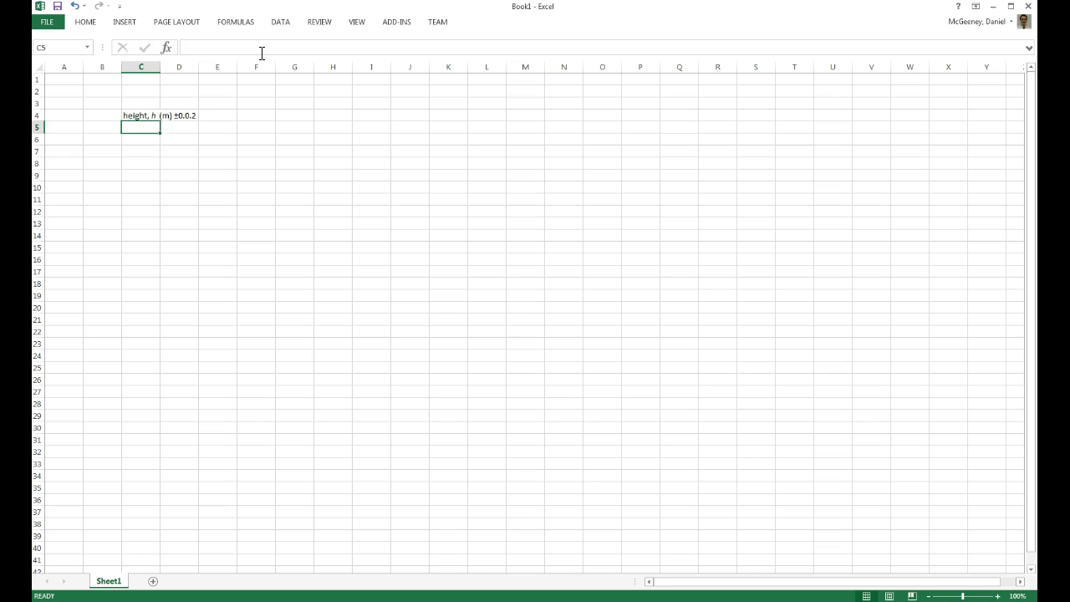
{"action": "left_click", "coordinate": [156, 117]}
{"action": "left_click", "coordinate": [253, 47]}
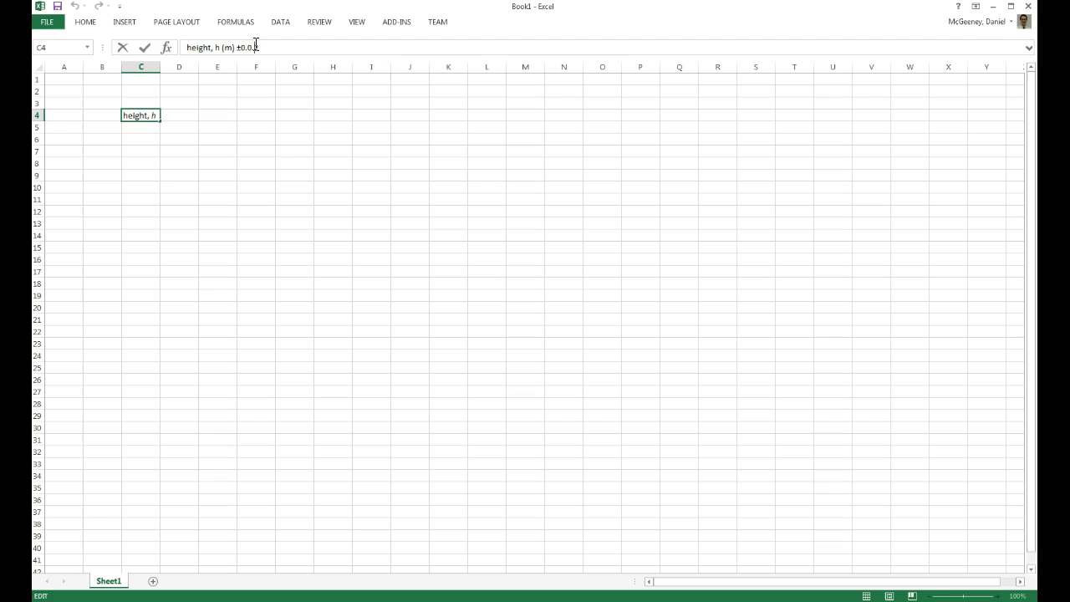
{"action": "key", "text": "BackSpace"}
{"action": "key", "text": "Return"}
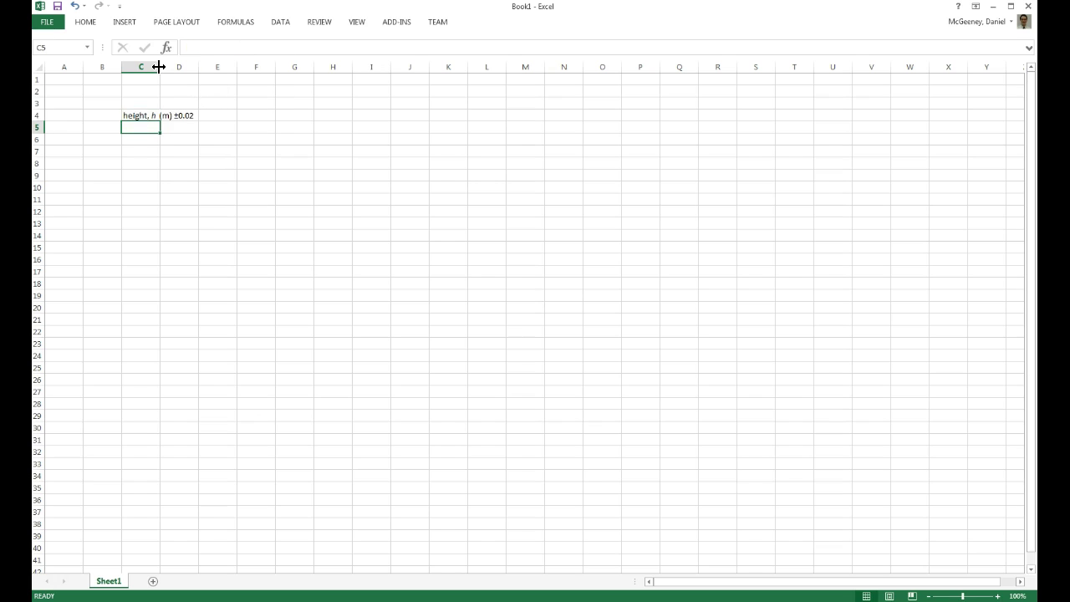
Auto-fit the width of column C to the height heading
{"action": "key", "text": "super+plus"}
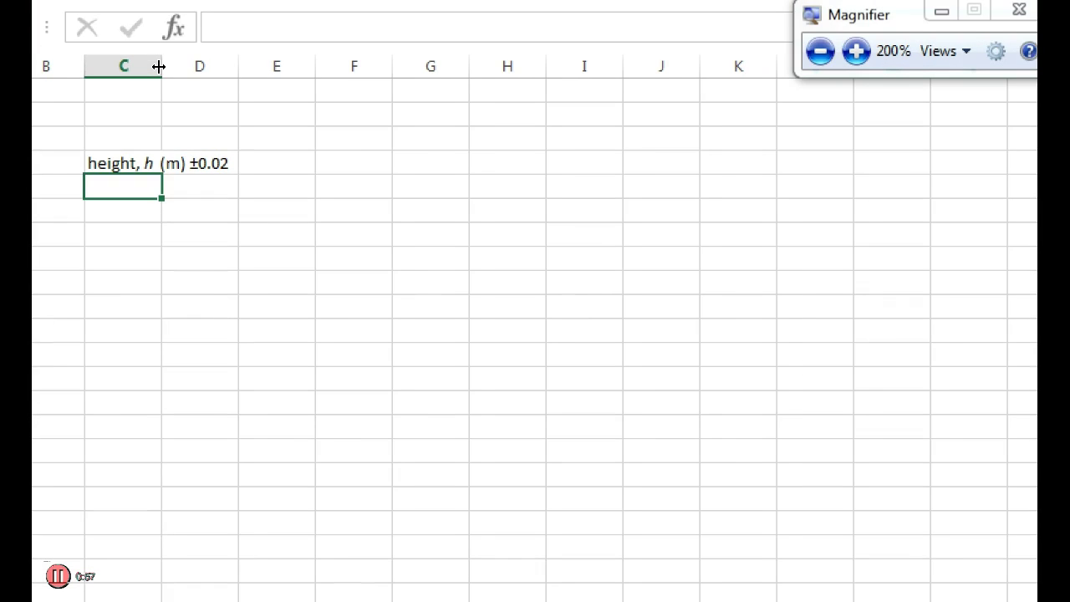
{"action": "double_click", "coordinate": [159, 66]}
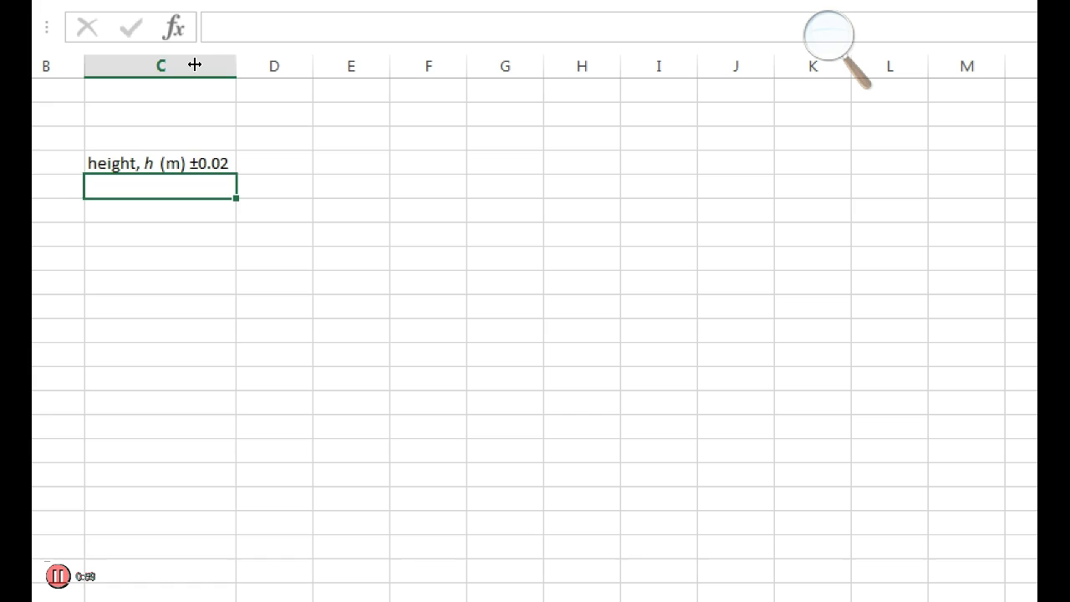
{"action": "left_click", "coordinate": [167, 66]}
{"action": "left_click", "coordinate": [251, 66]}
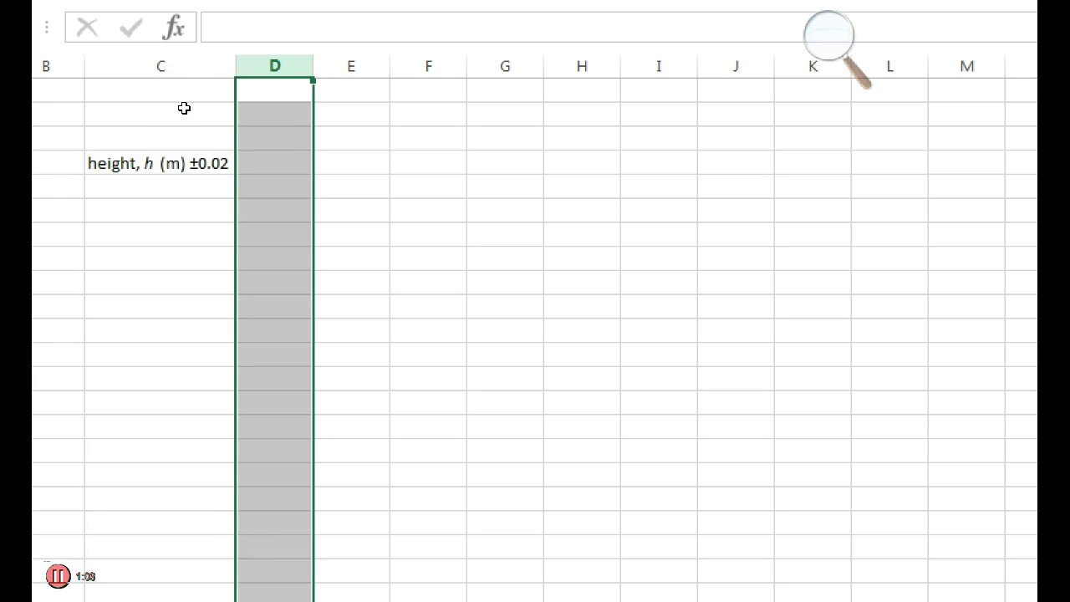
Enter the column heading "time, t (s)" in cell D4 with the variable t in italics
{"action": "left_click", "coordinate": [271, 162]}
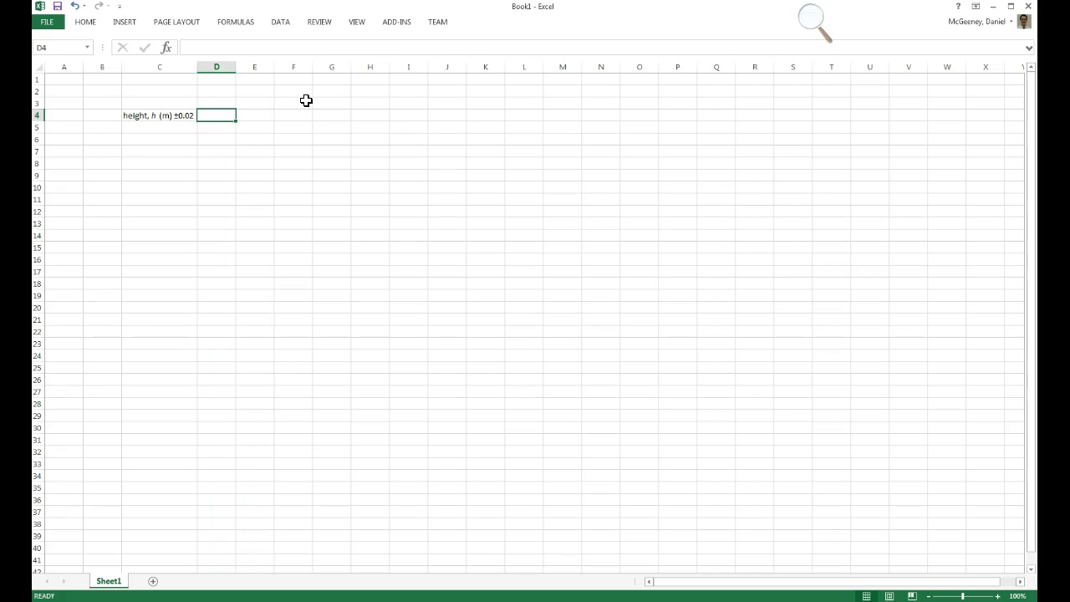
{"action": "key", "text": "Up"}
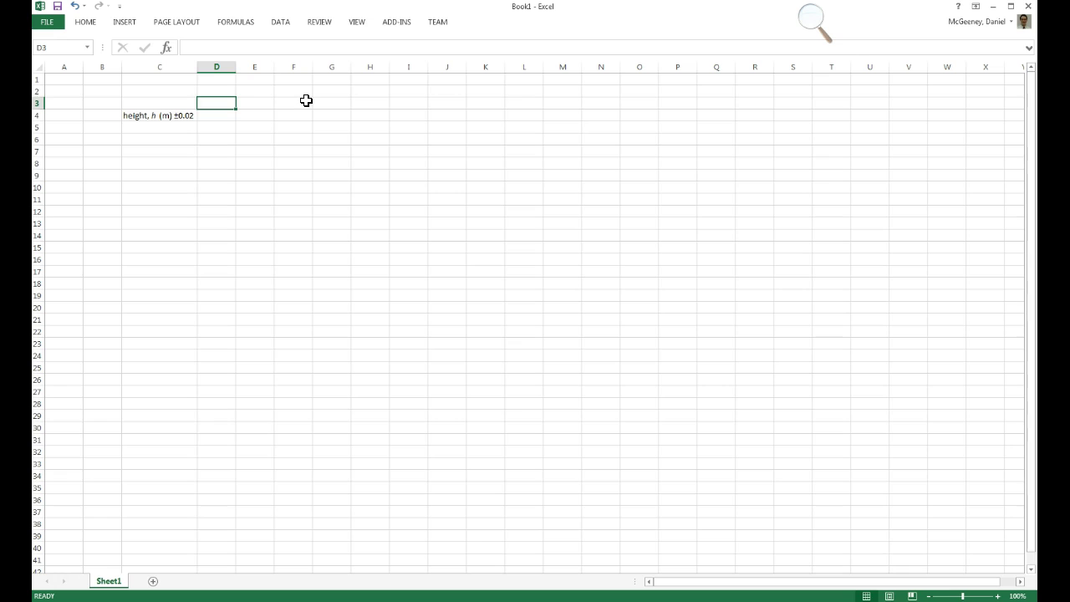
{"action": "key", "text": "Down"}
{"action": "type", "text": "t"}
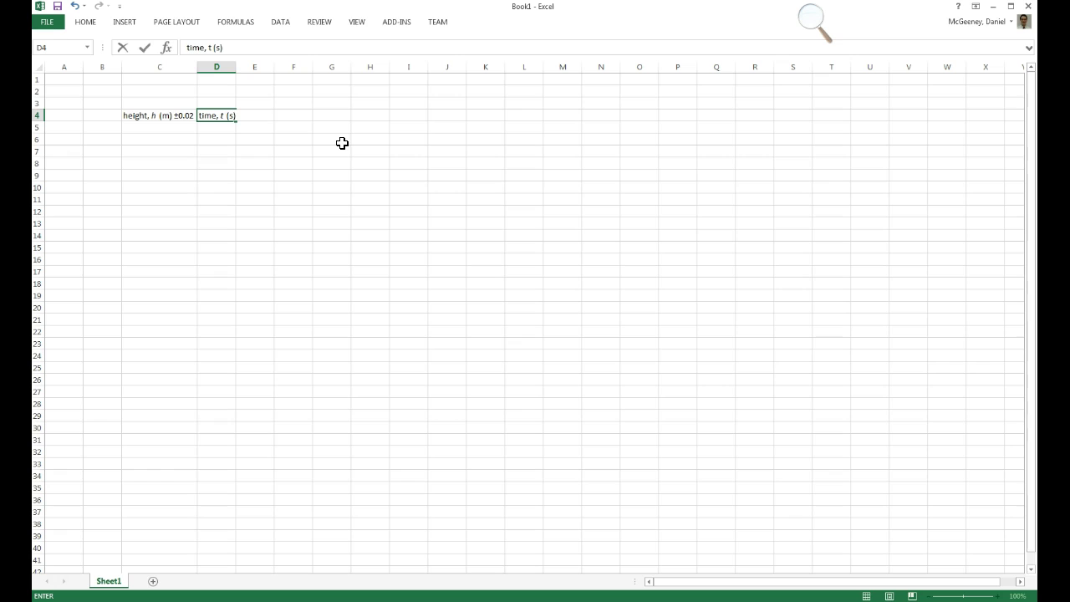
Add the unit m after ±0.02 in the C4 heading and widen column C to fit it
{"action": "left_click", "coordinate": [167, 115]}
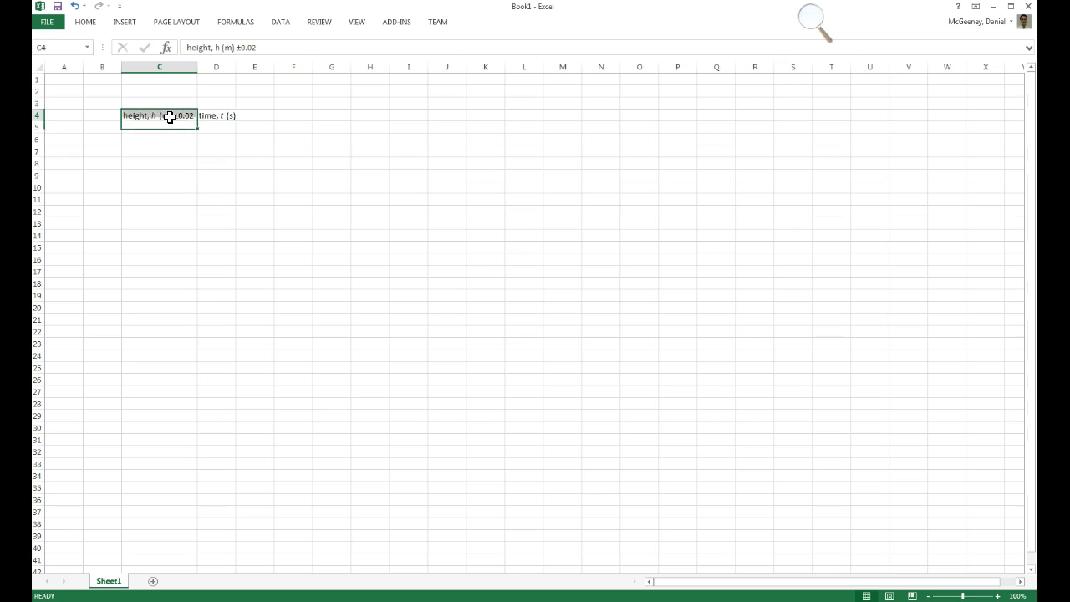
{"action": "left_click", "coordinate": [241, 48]}
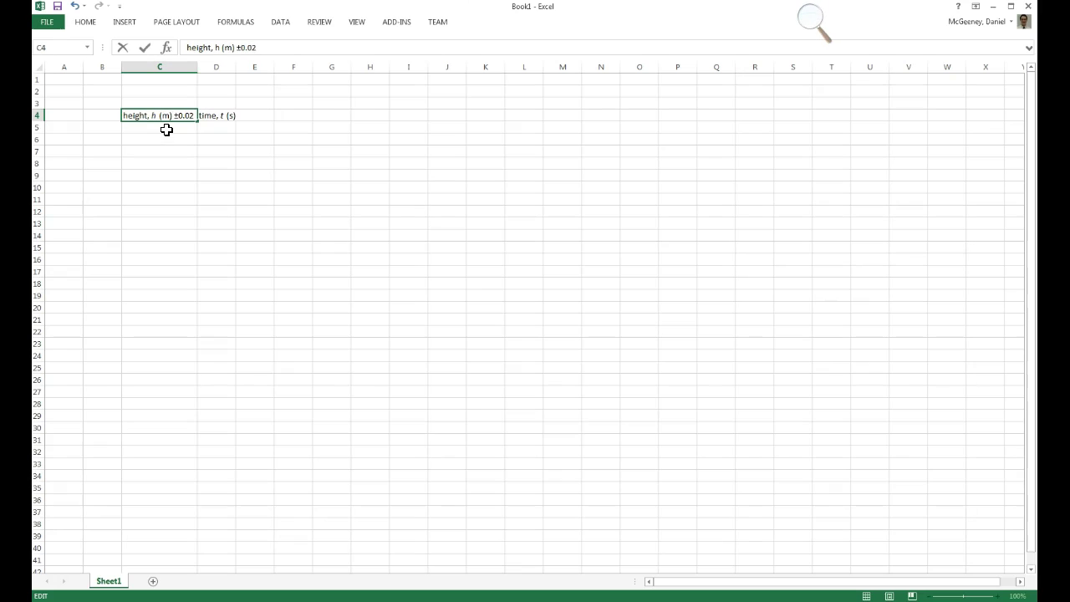
{"action": "type", "text": "m"}
{"action": "key", "text": "Return"}
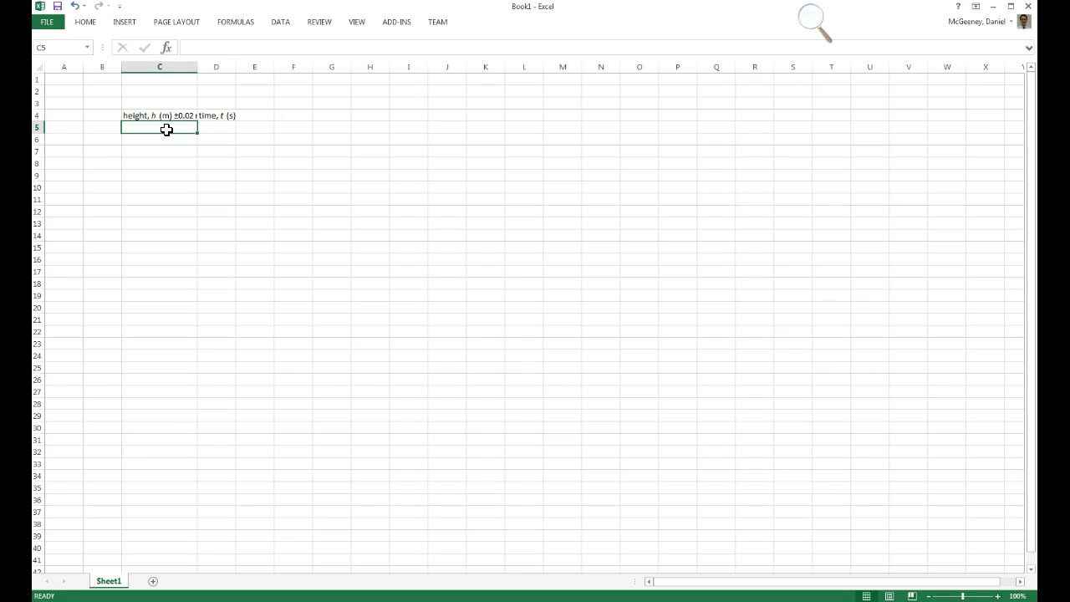
{"action": "left_click_drag", "start_coordinate": [199, 68], "coordinate": [209, 68]}
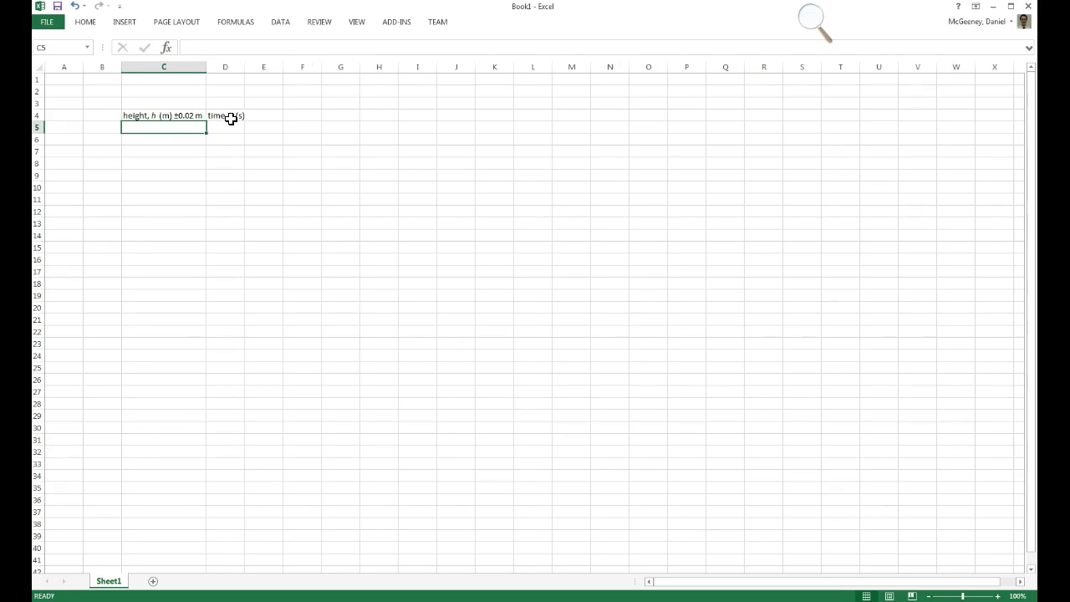
Append "±0.3 s" to the time heading in D4 and auto-fit column D
{"action": "left_click", "coordinate": [227, 115]}
{"action": "left_click", "coordinate": [261, 47]}
{"action": "type", "text": "0.3 s"}
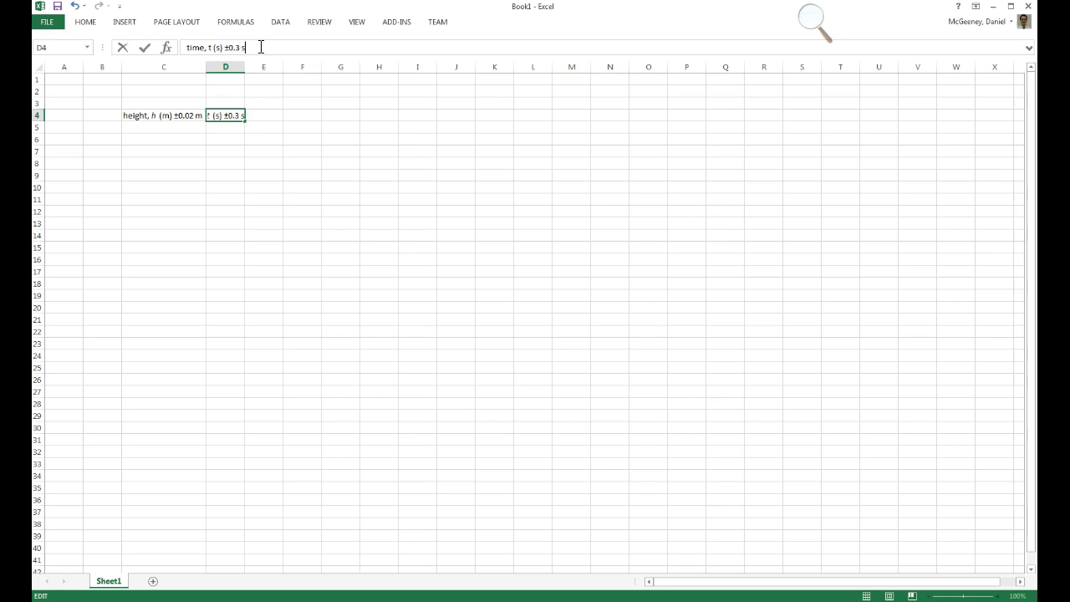
{"action": "key", "text": "Return"}
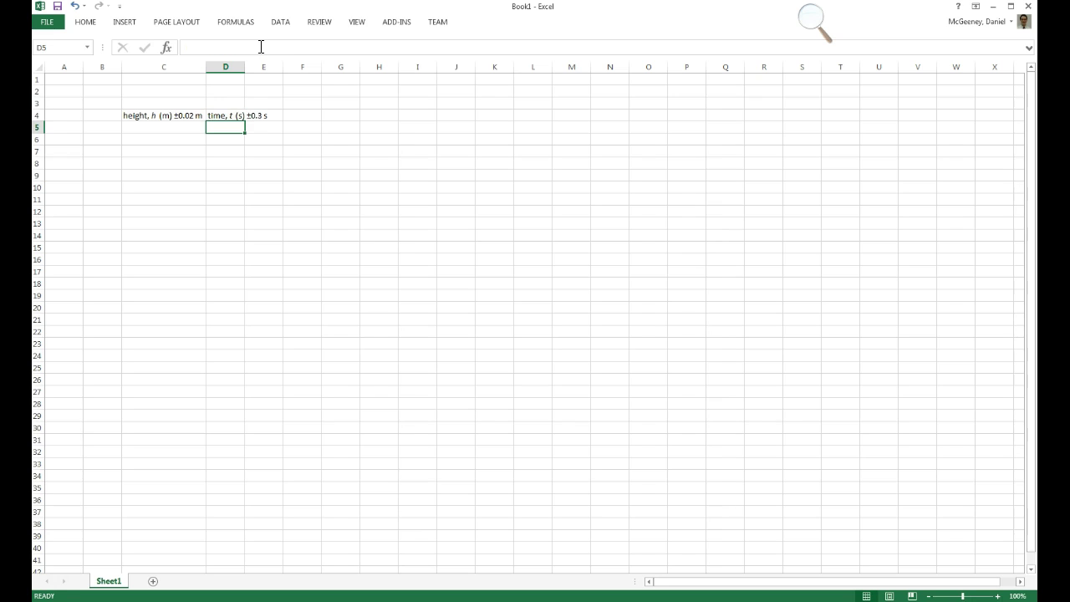
{"action": "double_click", "coordinate": [245, 67]}
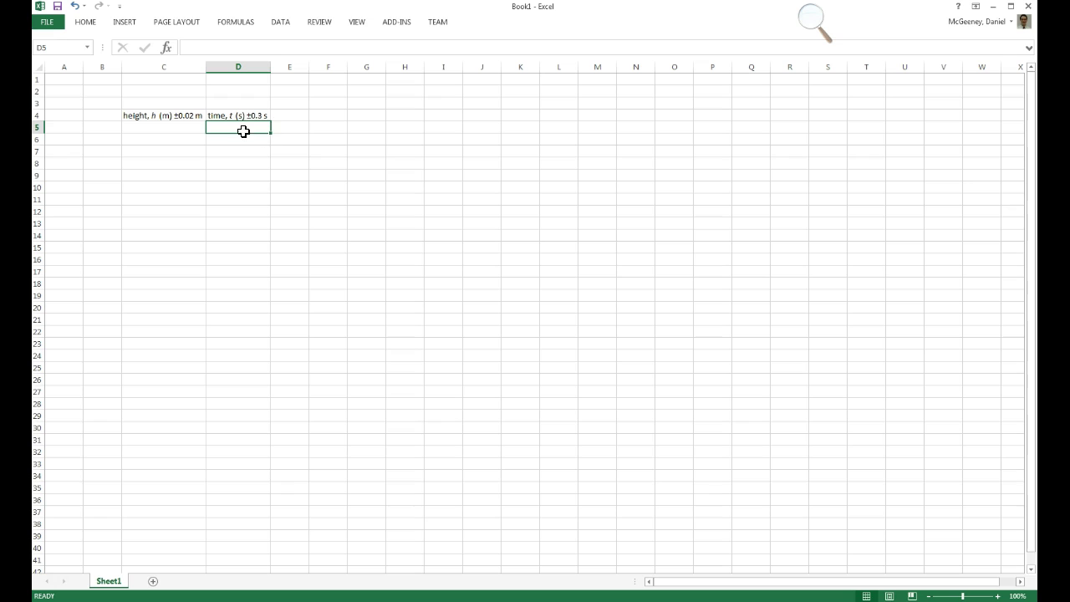
Enter the subheadings "Trial 1", "Trial 2" and "Trial 3" in cells D5 to F5
{"action": "type", "text": "T"}
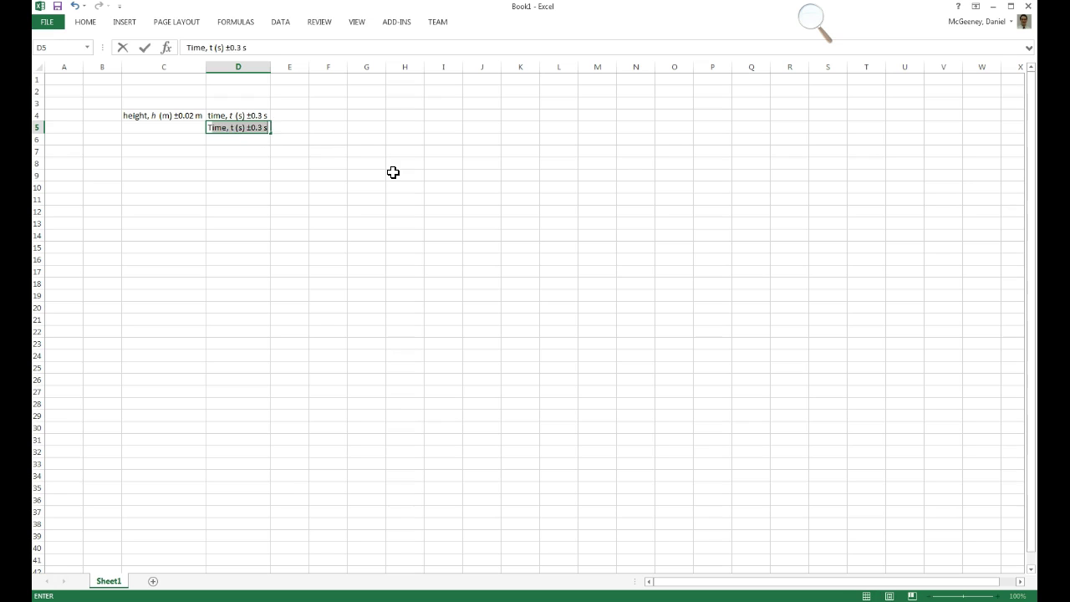
{"action": "type", "text": "rial 1"}
{"action": "key", "text": "Tab"}
{"action": "type", "text": "Tri"}
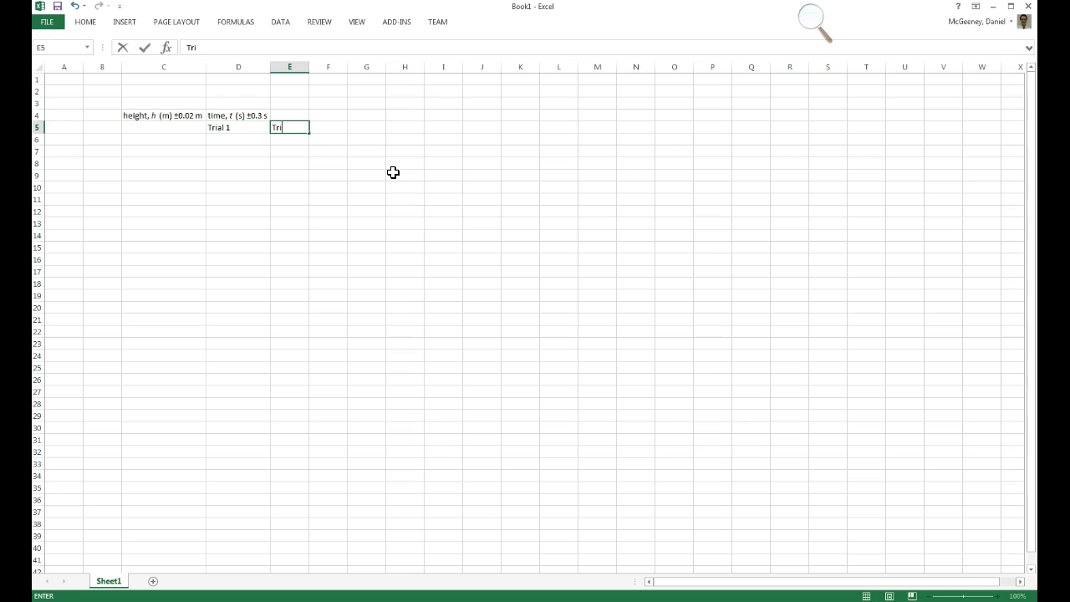
{"action": "type", "text": "al 21"}
{"action": "key", "text": "BackSpace"}
{"action": "key", "text": "Tab"}
{"action": "type", "text": "Trial 3"}
{"action": "key", "text": "Tab"}
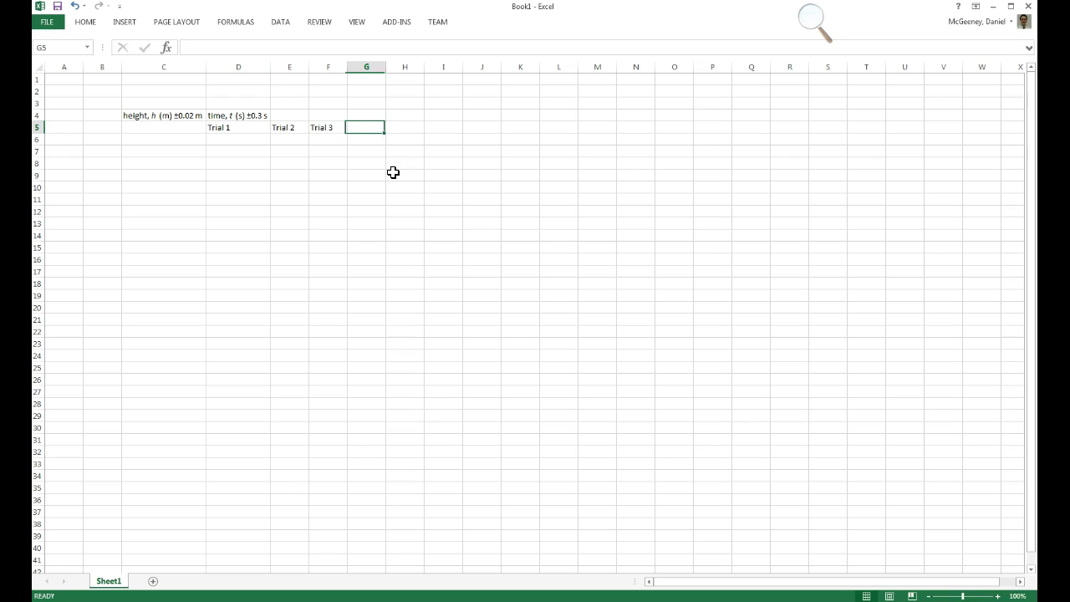
Enter the subheading "Average Time (s)" in cell G5
{"action": "type", "text": "Average"}
{"action": "key", "text": "Tab"}
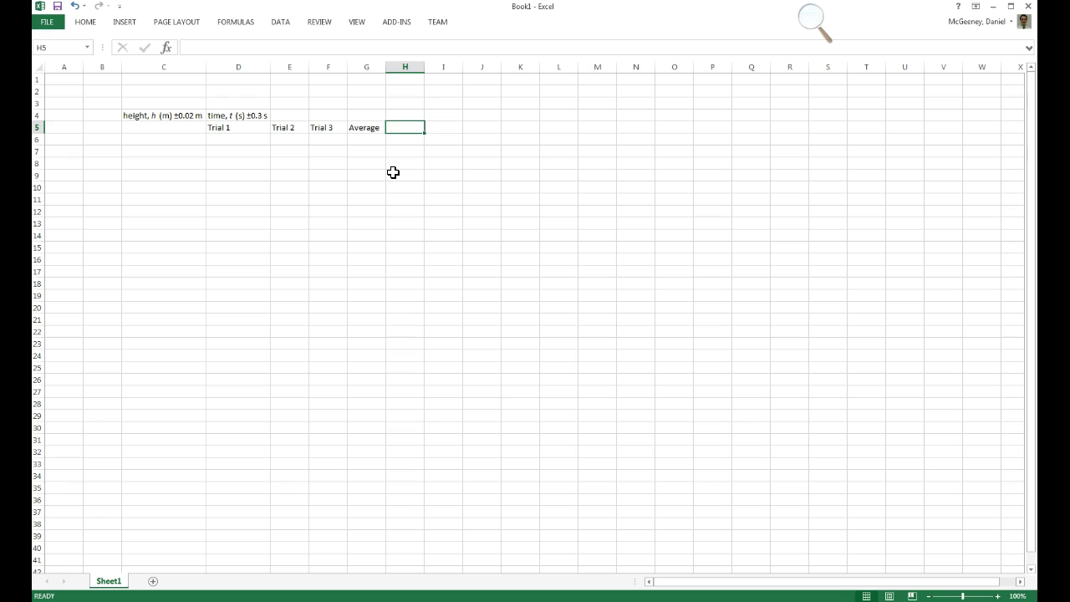
{"action": "key", "text": "Left"}
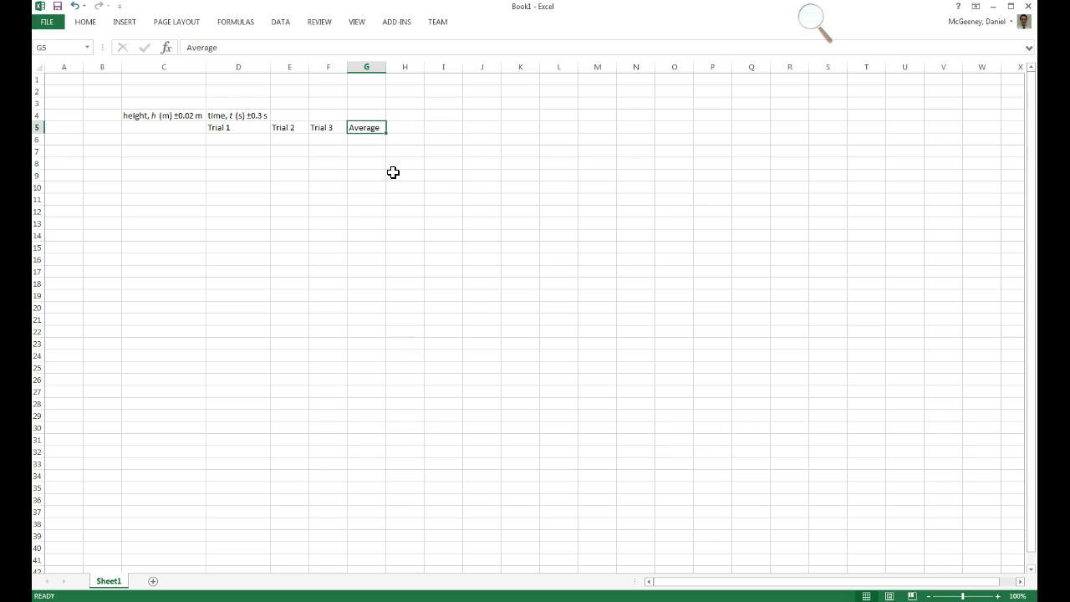
{"action": "type", "text": "Avera"}
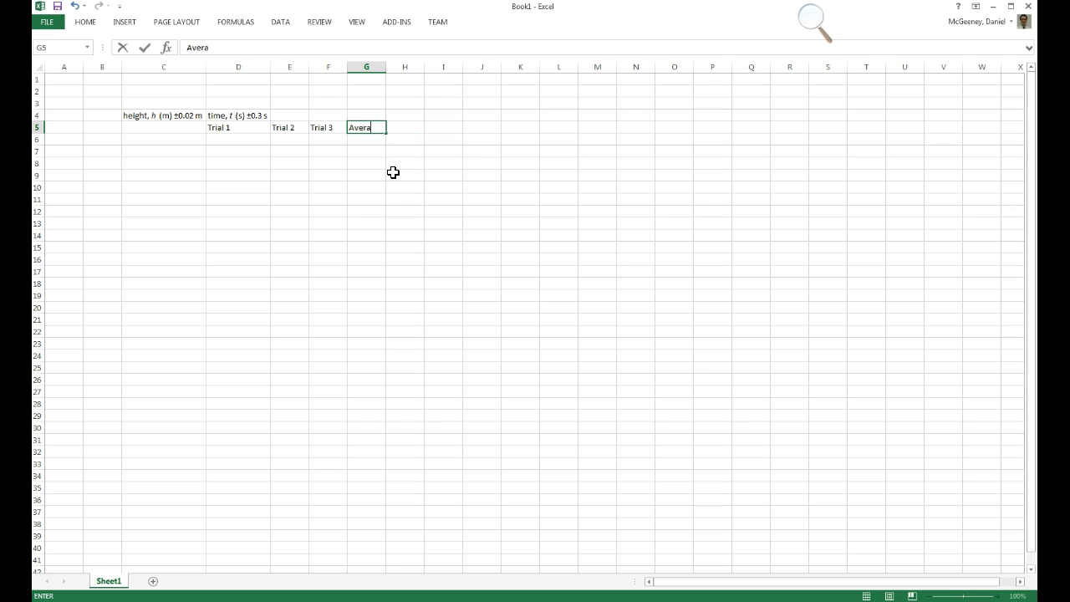
{"action": "type", "text": "ge Time (s)"}
{"action": "key", "text": "Return"}
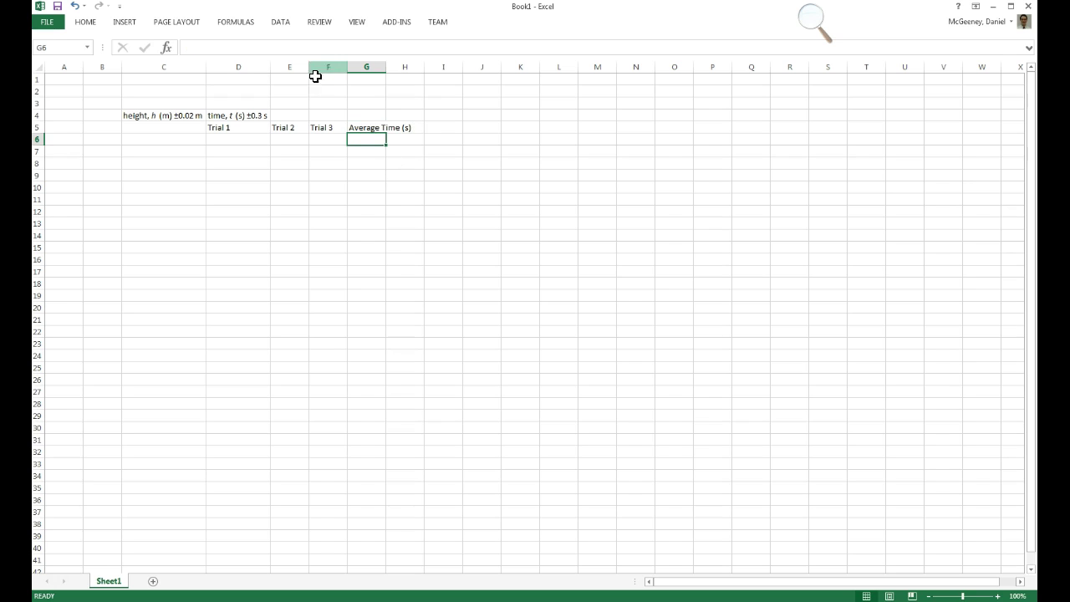
Auto-fit the widths of columns C through G to their headings
{"action": "left_click_drag", "start_coordinate": [375, 67], "coordinate": [168, 76]}
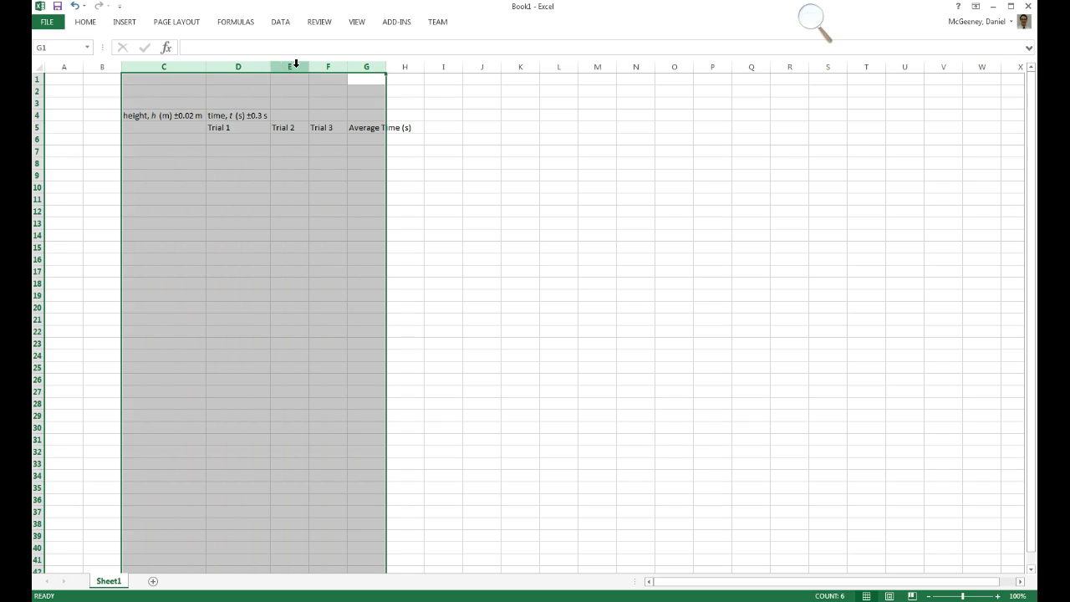
{"action": "double_click", "coordinate": [387, 67]}
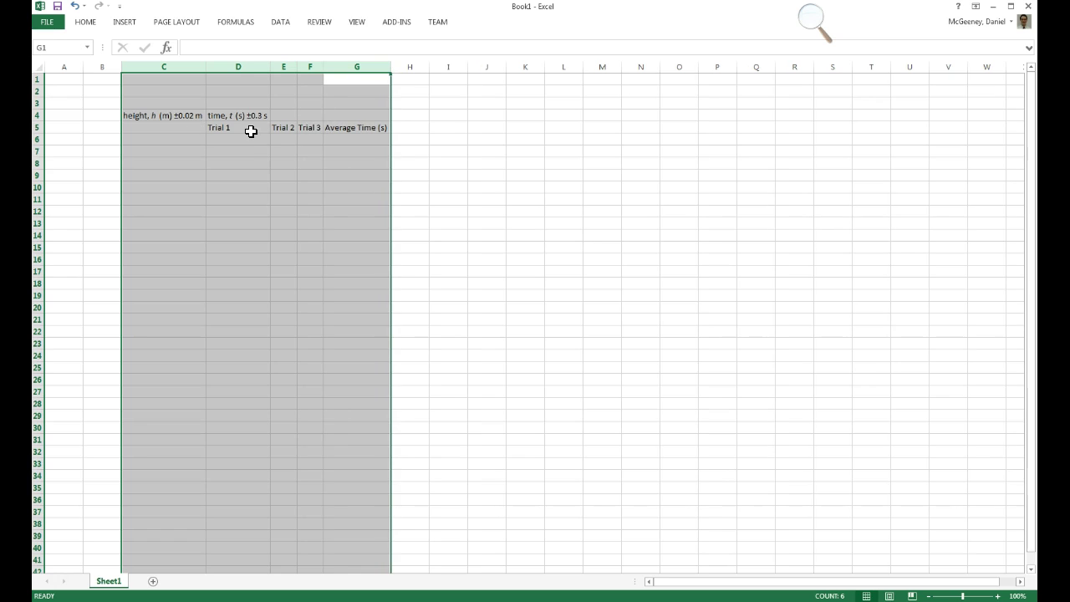
{"action": "left_click", "coordinate": [185, 127]}
Merge and center the time heading across cells D4 to G4
{"action": "left_click_drag", "start_coordinate": [210, 114], "coordinate": [361, 115]}
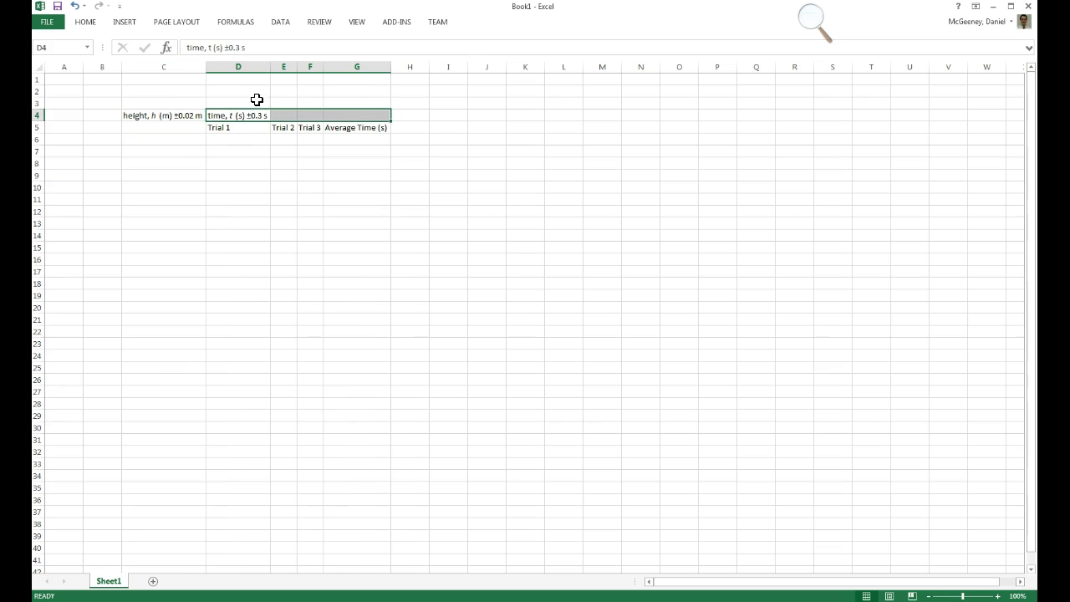
{"action": "left_click", "coordinate": [92, 23]}
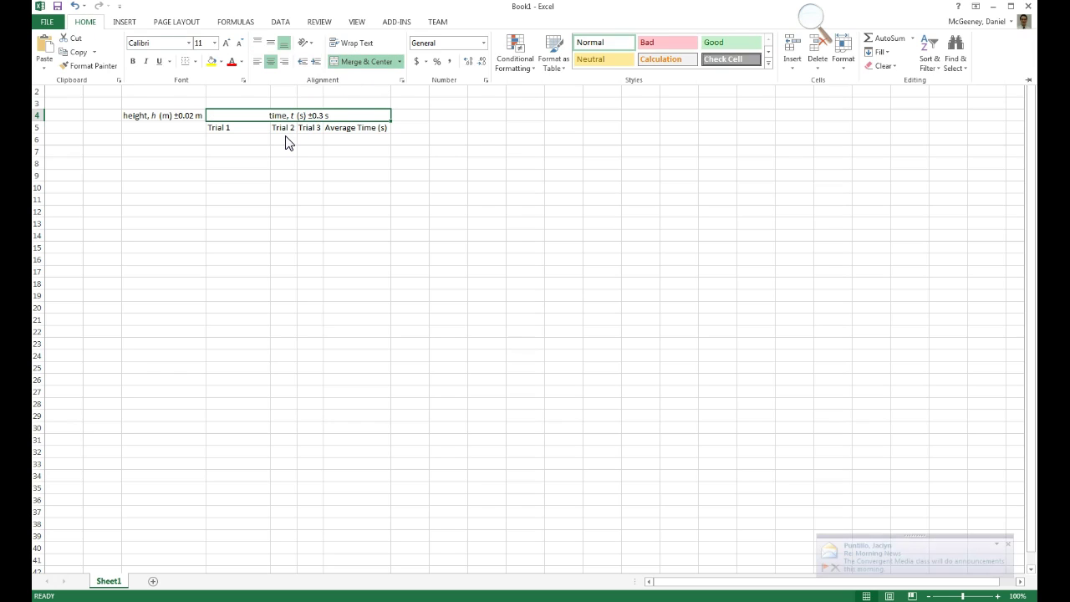
{"action": "left_click", "coordinate": [1013, 545]}
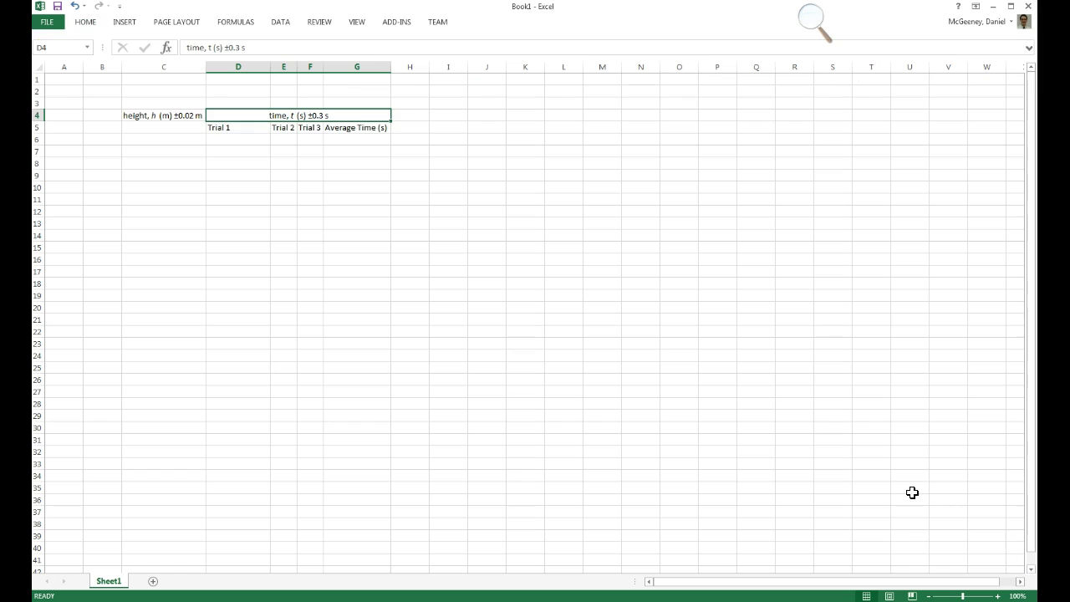
Merge and center the height heading across cells C4 and C5
{"action": "left_click_drag", "start_coordinate": [178, 120], "coordinate": [168, 124]}
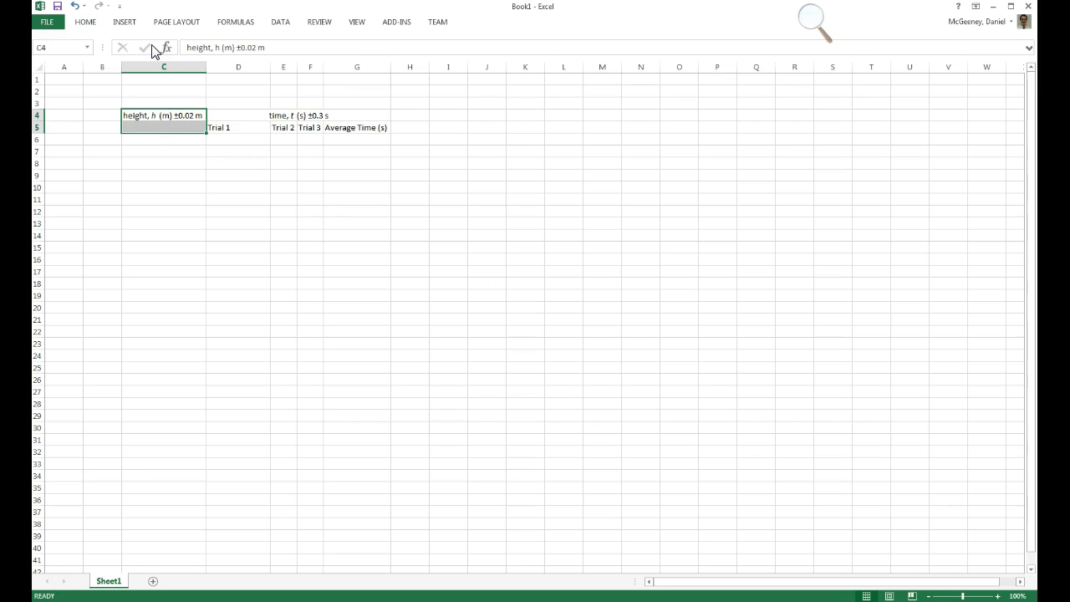
{"action": "left_click", "coordinate": [90, 22]}
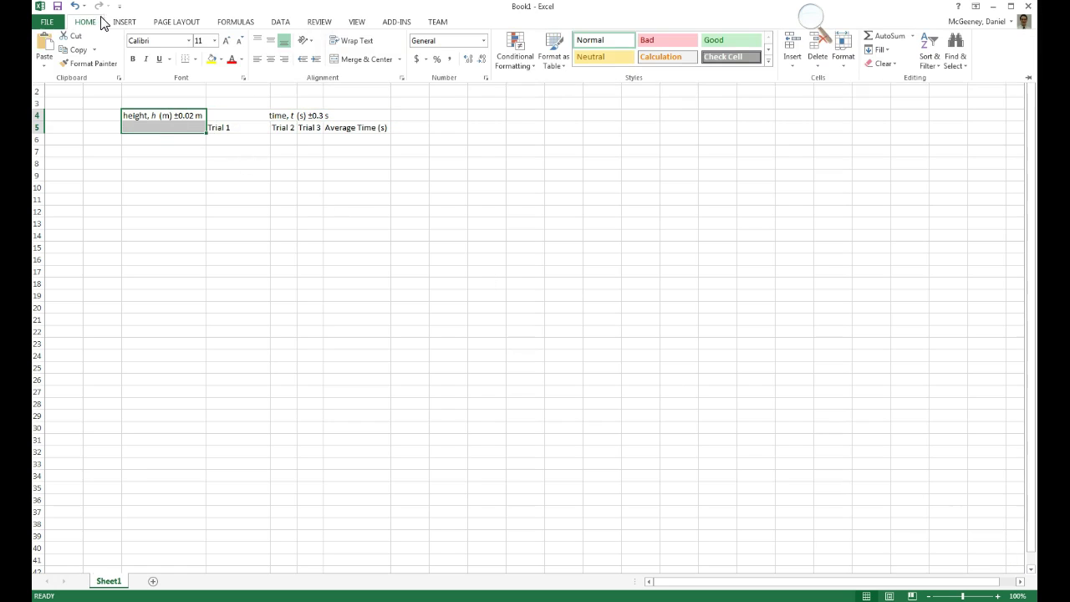
{"action": "left_click", "coordinate": [361, 59]}
Middle-align the headings in C4:G5 vertically and center them horizontally
{"action": "left_click", "coordinate": [365, 130], "text": "shift"}
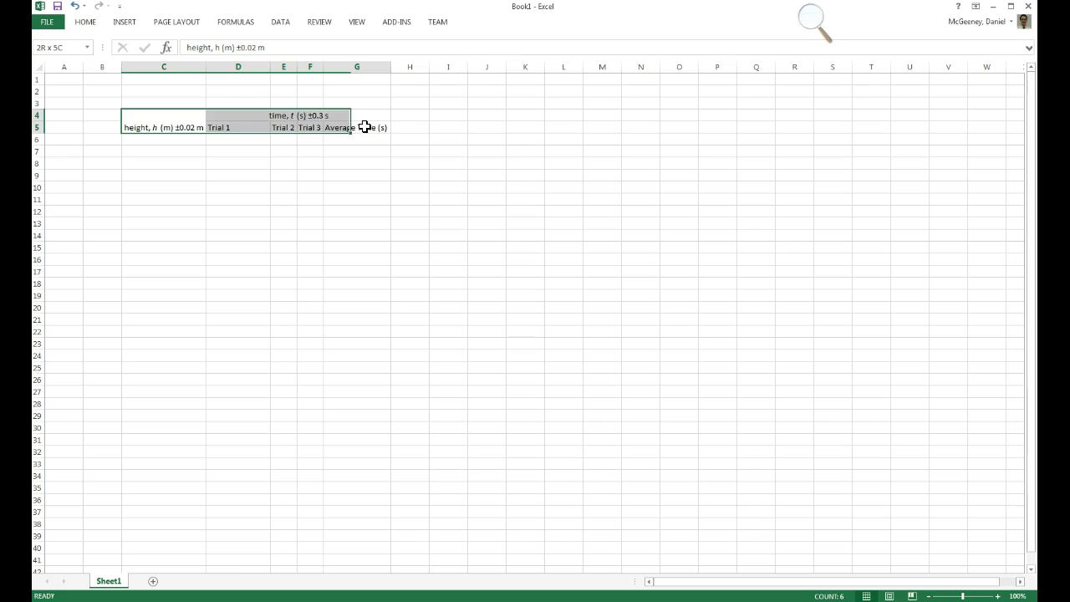
{"action": "left_click", "coordinate": [91, 22]}
{"action": "double_click", "coordinate": [92, 23]}
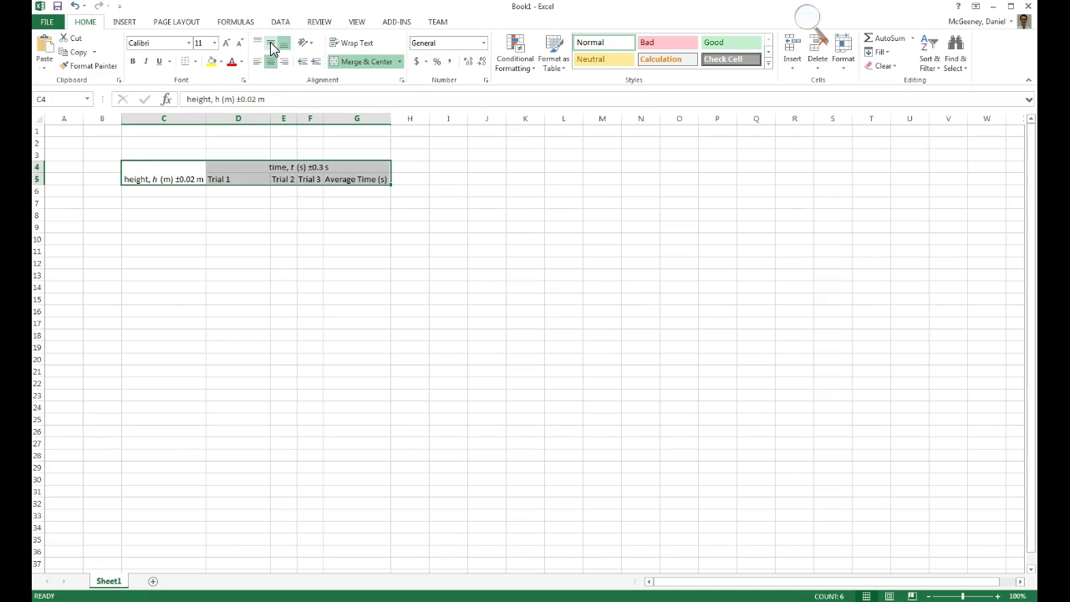
{"action": "left_click", "coordinate": [270, 42]}
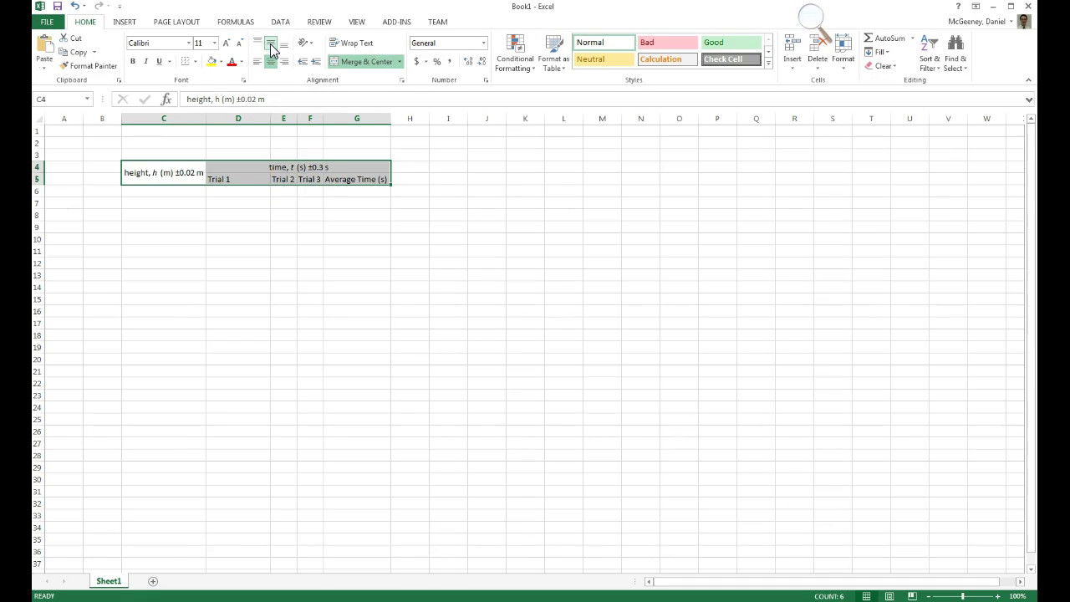
{"action": "left_click", "coordinate": [272, 66]}
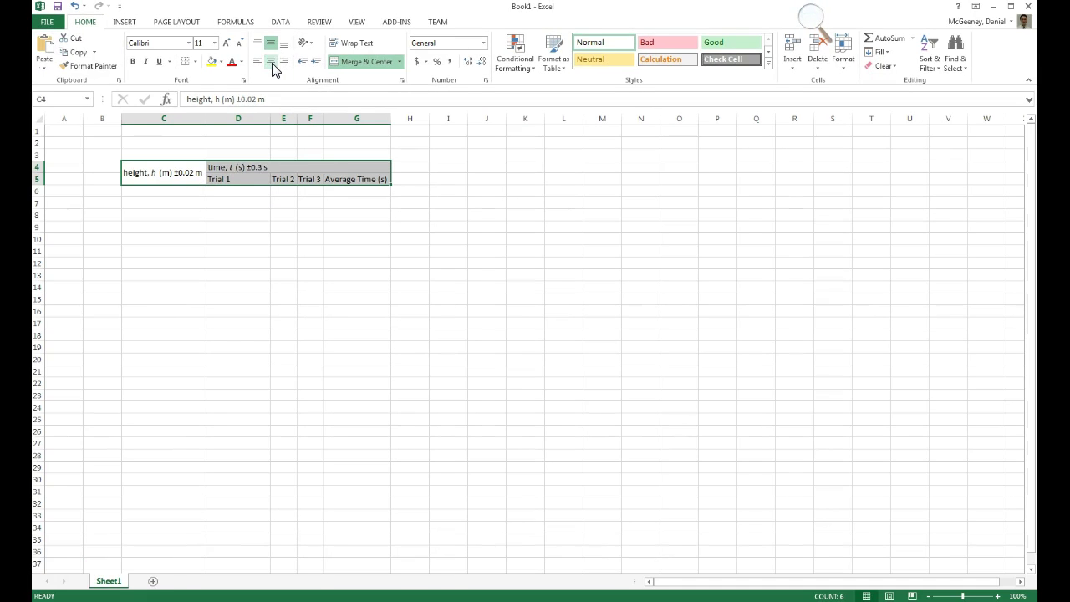
{"action": "left_click", "coordinate": [283, 214]}
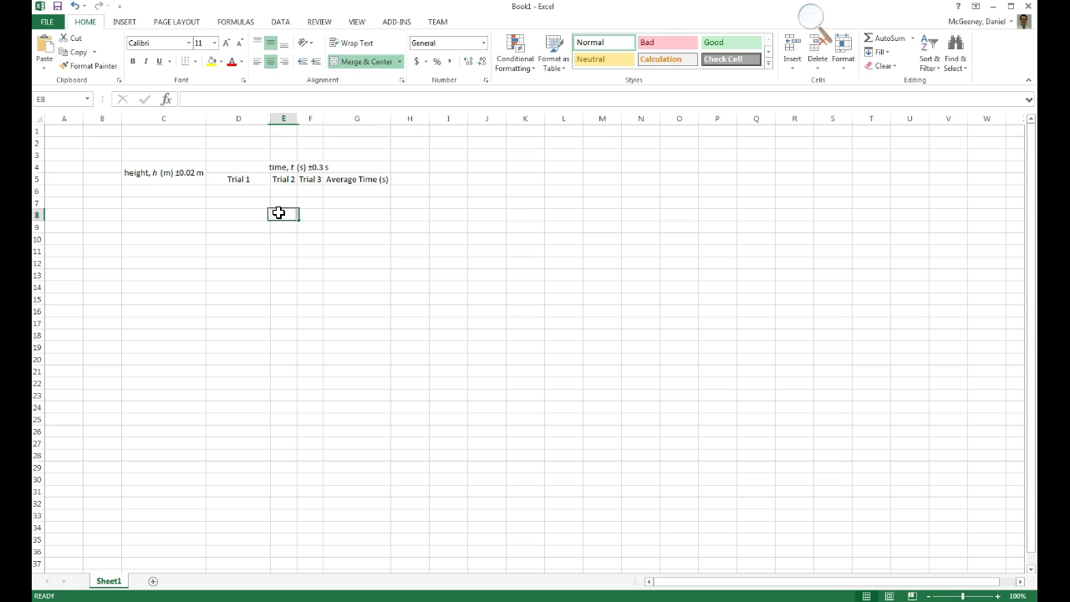
Make columns D, E and F equally wide, slightly wider than their trial subheadings
{"action": "left_click_drag", "start_coordinate": [271, 118], "coordinate": [229, 115]}
{"action": "left_click", "coordinate": [291, 119]}
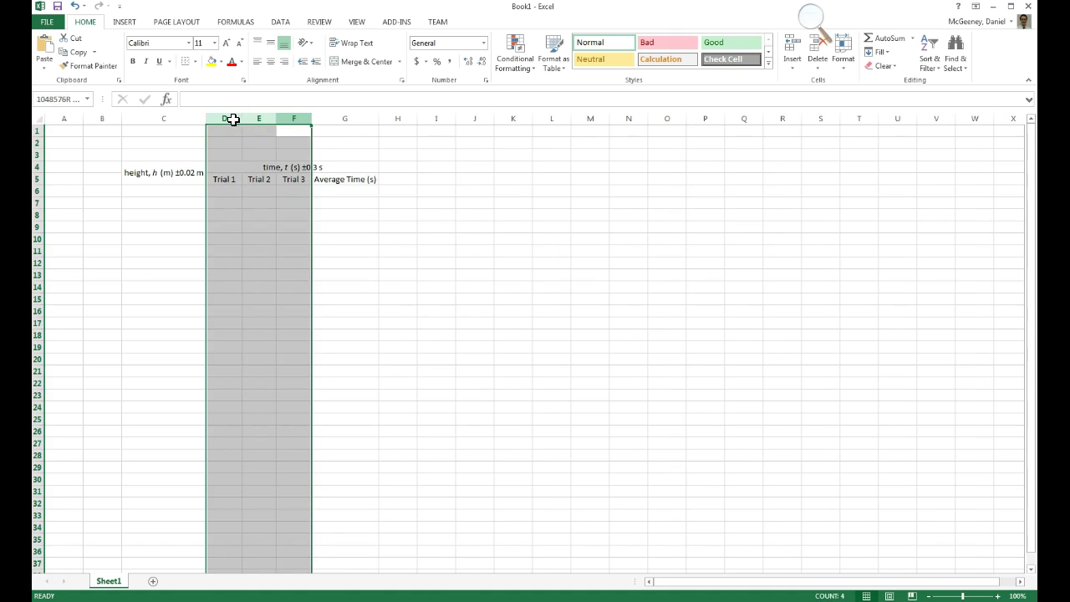
{"action": "left_click_drag", "start_coordinate": [309, 116], "coordinate": [313, 119]}
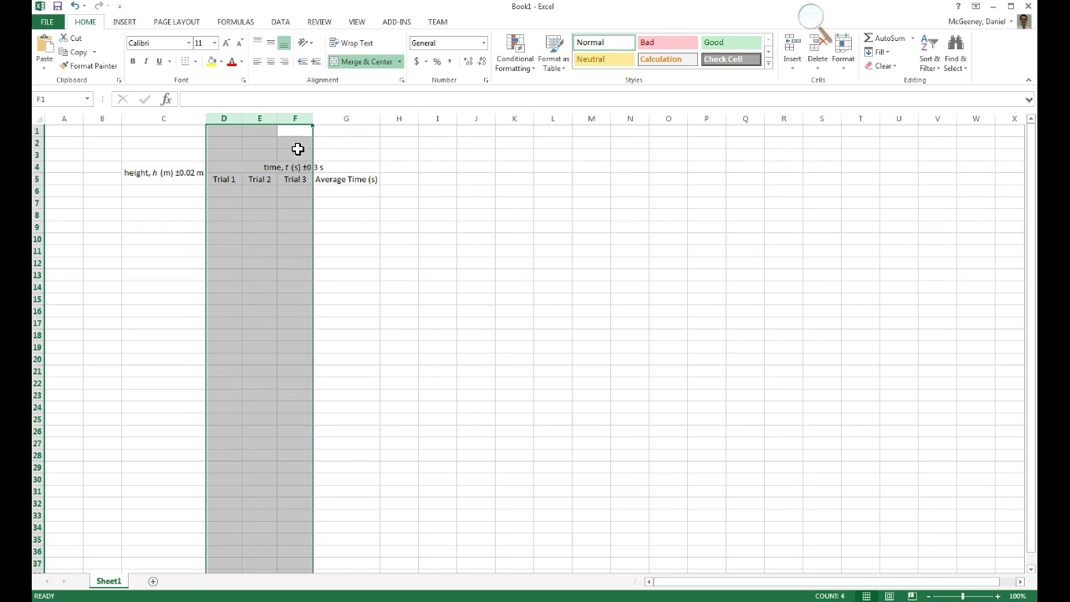
{"action": "left_click", "coordinate": [338, 191]}
Unmerge the time heading and merge and center it across only the three trial columns, D4 to F4
{"action": "left_click", "coordinate": [294, 179]}
{"action": "left_click", "coordinate": [282, 167]}
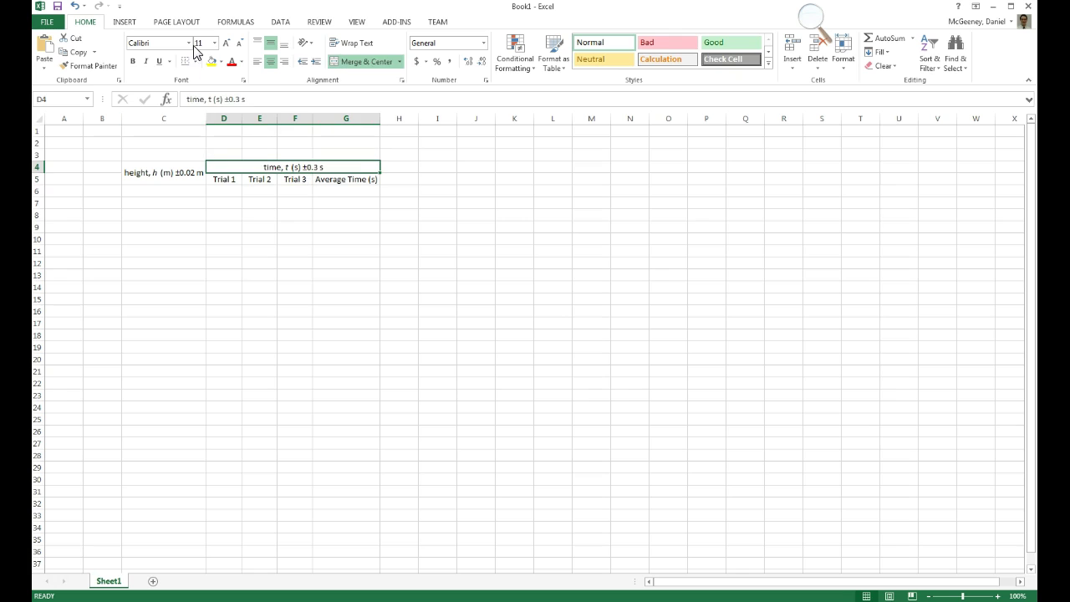
{"action": "left_click", "coordinate": [349, 63]}
{"action": "left_click", "coordinate": [289, 165], "text": "shift"}
{"action": "left_click", "coordinate": [342, 65]}
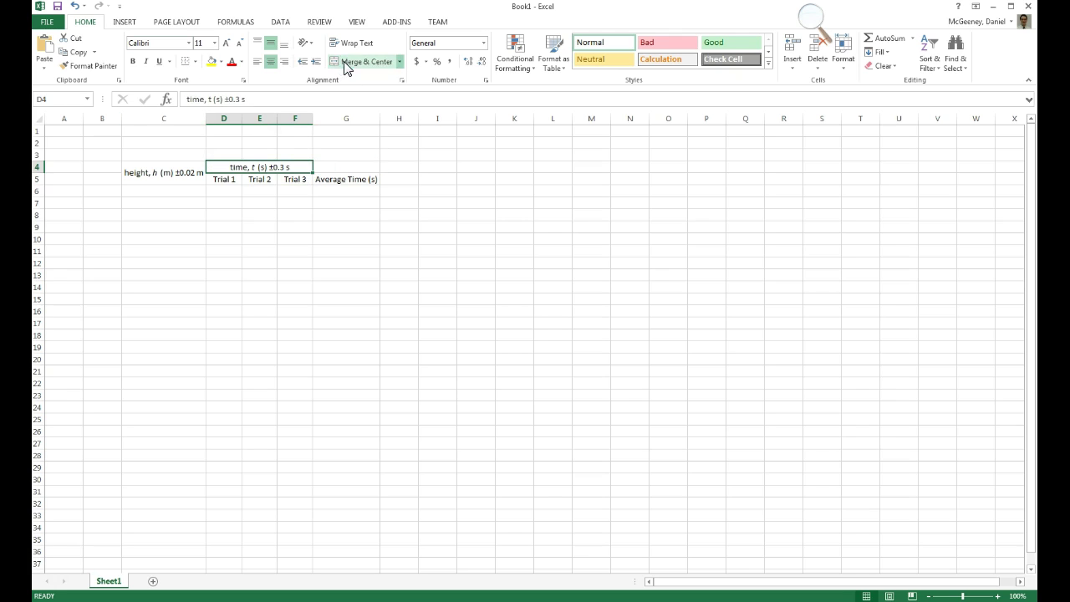
Merge and center the "Average Time (s)" heading across cells G4 and G5
{"action": "left_click_drag", "start_coordinate": [339, 175], "coordinate": [342, 164]}
{"action": "left_click", "coordinate": [357, 66]}
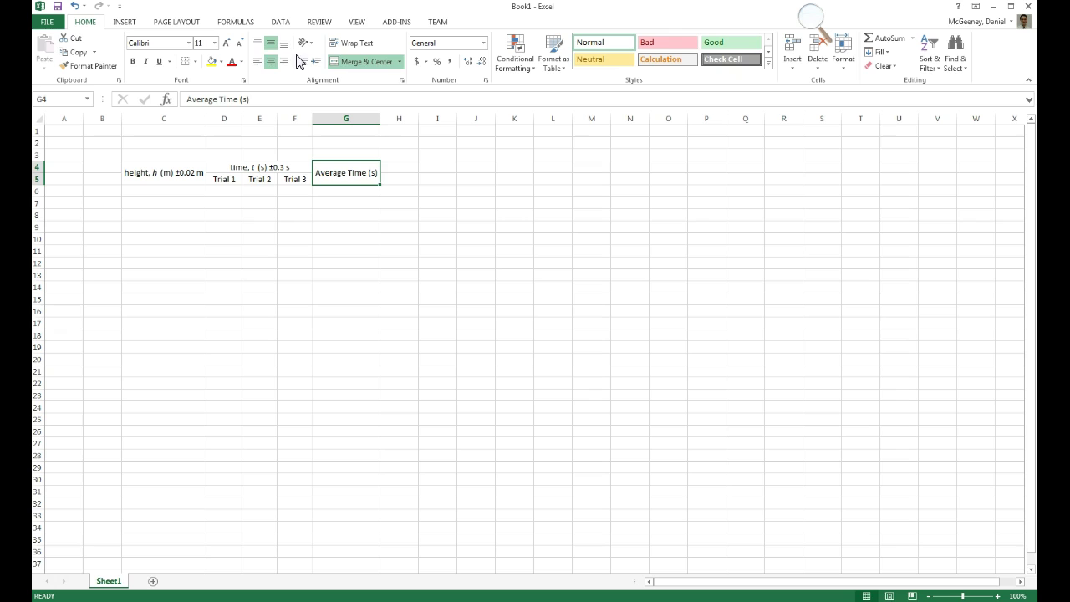
{"action": "left_click", "coordinate": [399, 175]}
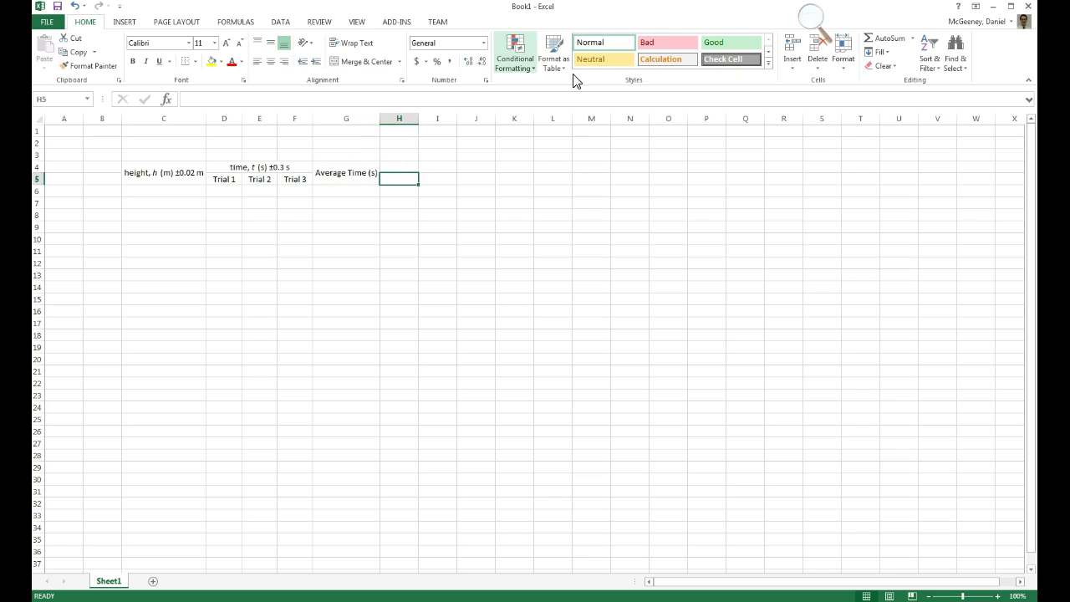
Capitalize the first letters of the two main headings so they begin with "Height" and "Time"
{"action": "double_click", "coordinate": [129, 176]}
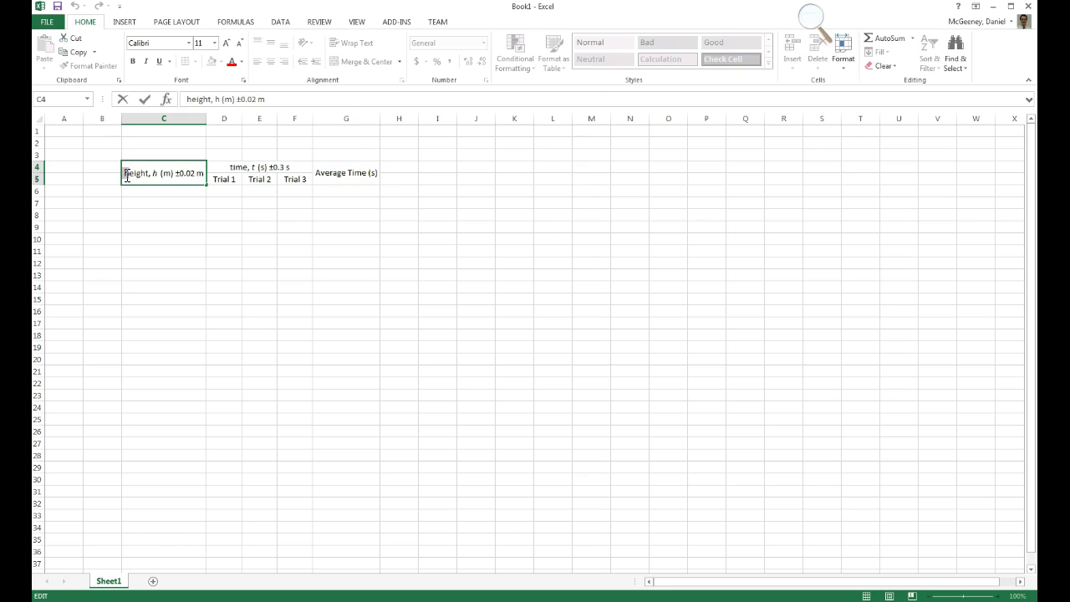
{"action": "key", "text": "BackSpace"}
{"action": "type", "text": "H"}
{"action": "left_click", "coordinate": [234, 163]}
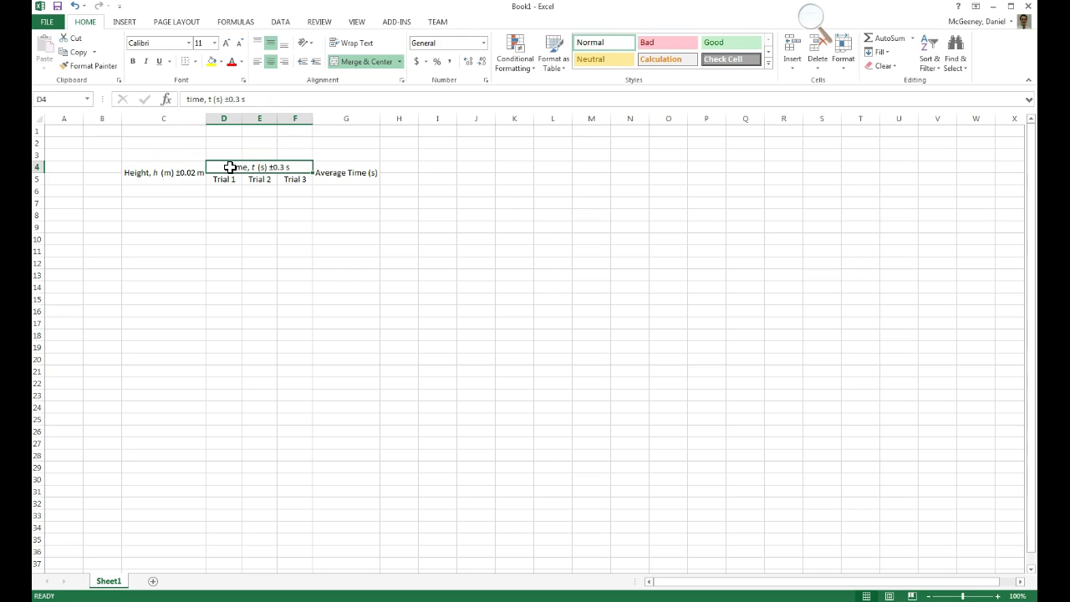
{"action": "double_click", "coordinate": [231, 167]}
{"action": "key", "text": "BackSpace"}
{"action": "type", "text": "T"}
{"action": "key", "text": "Return"}
Enter the heights from 0.25 to 0.6 in steps of 0.05 in cells C6 to C13
{"action": "key", "text": "Down"}
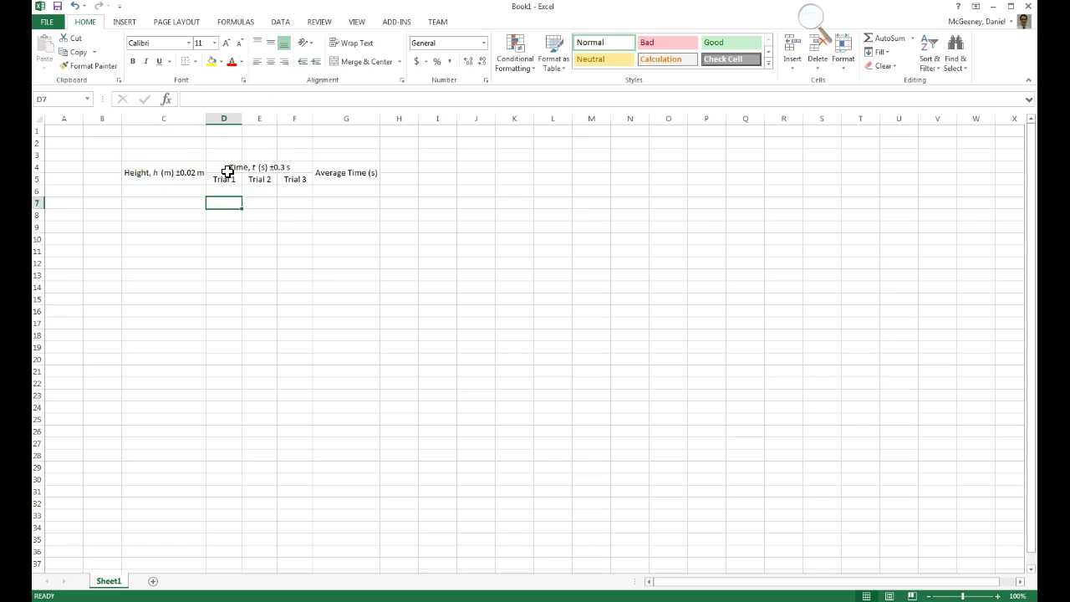
{"action": "key", "text": "Left"}
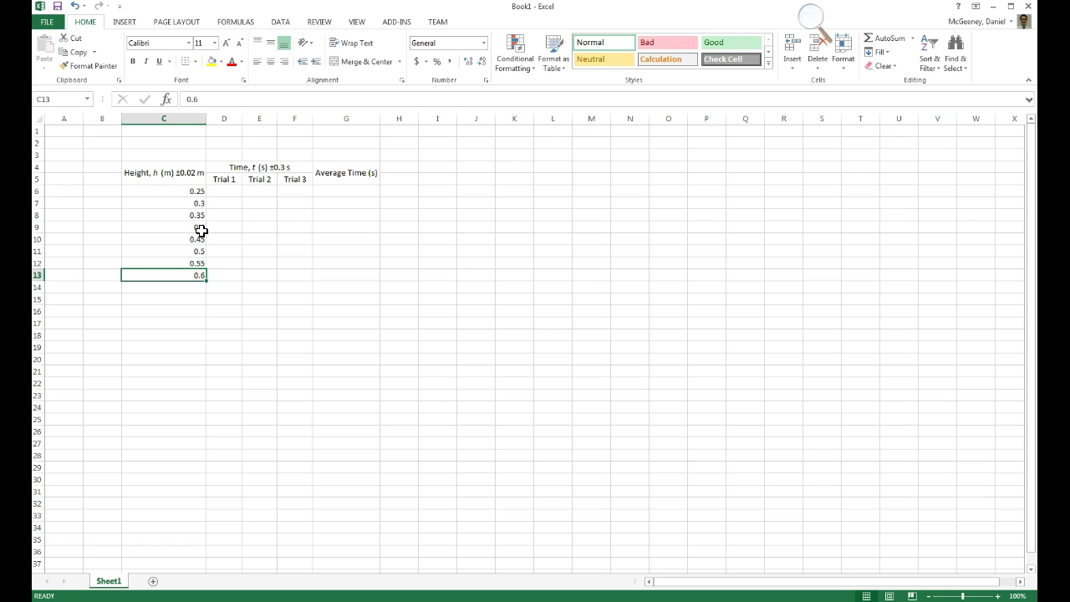
Display the heights in C6:C13 with two decimal places and center them horizontally
{"action": "left_click_drag", "start_coordinate": [191, 191], "coordinate": [189, 279]}
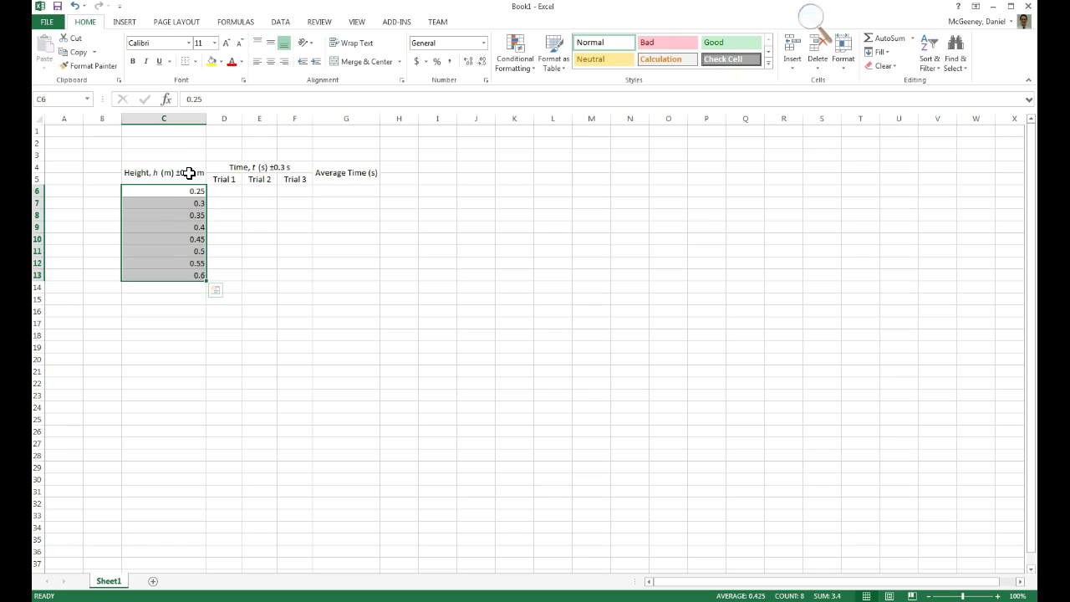
{"action": "left_click", "coordinate": [198, 203]}
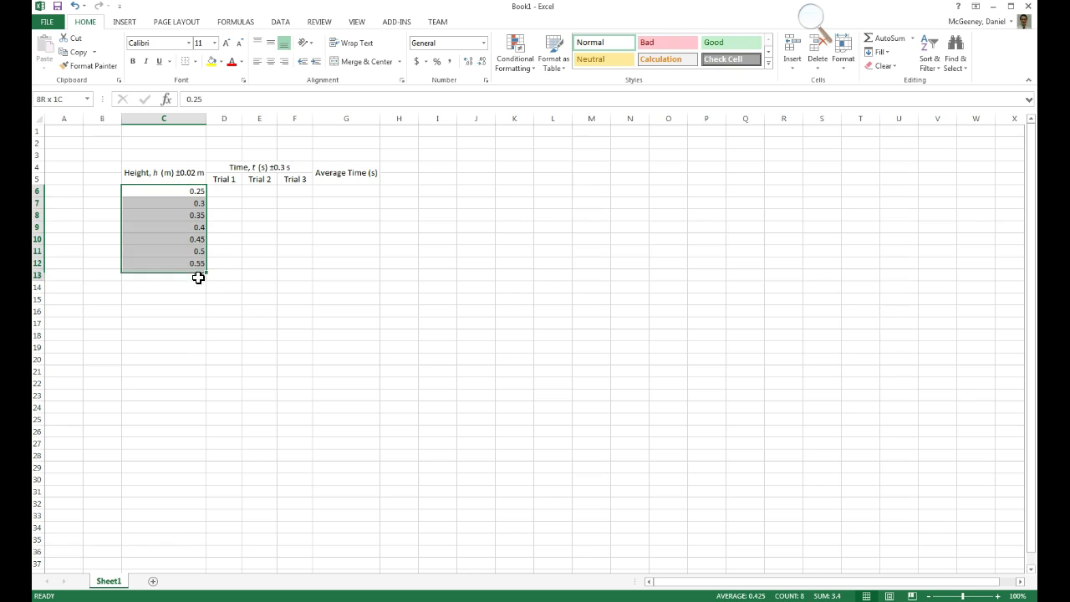
{"action": "left_click_drag", "start_coordinate": [198, 277], "coordinate": [202, 284]}
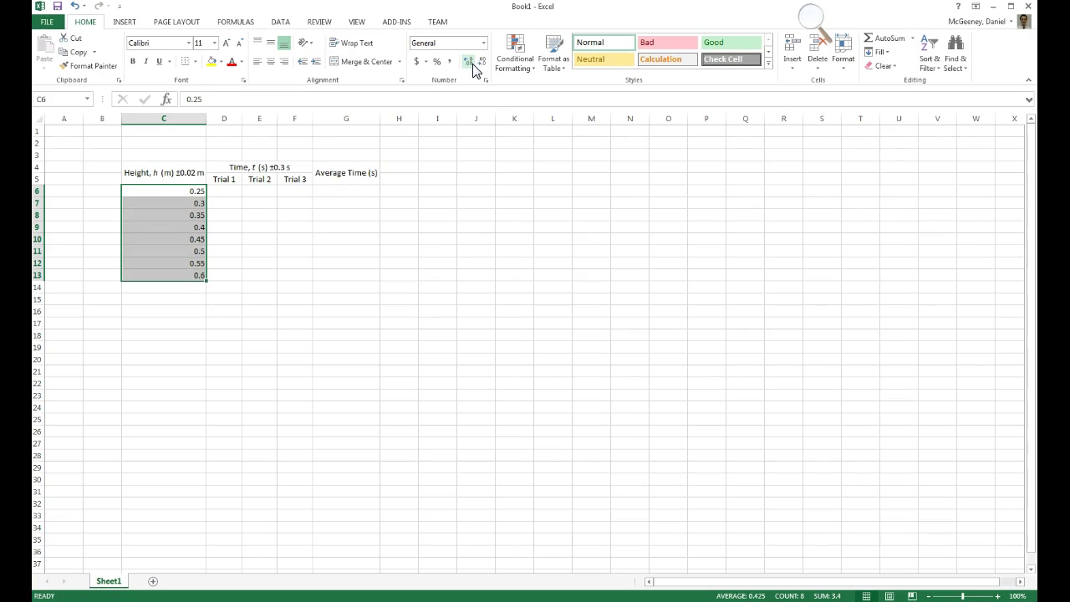
{"action": "left_click", "coordinate": [470, 62]}
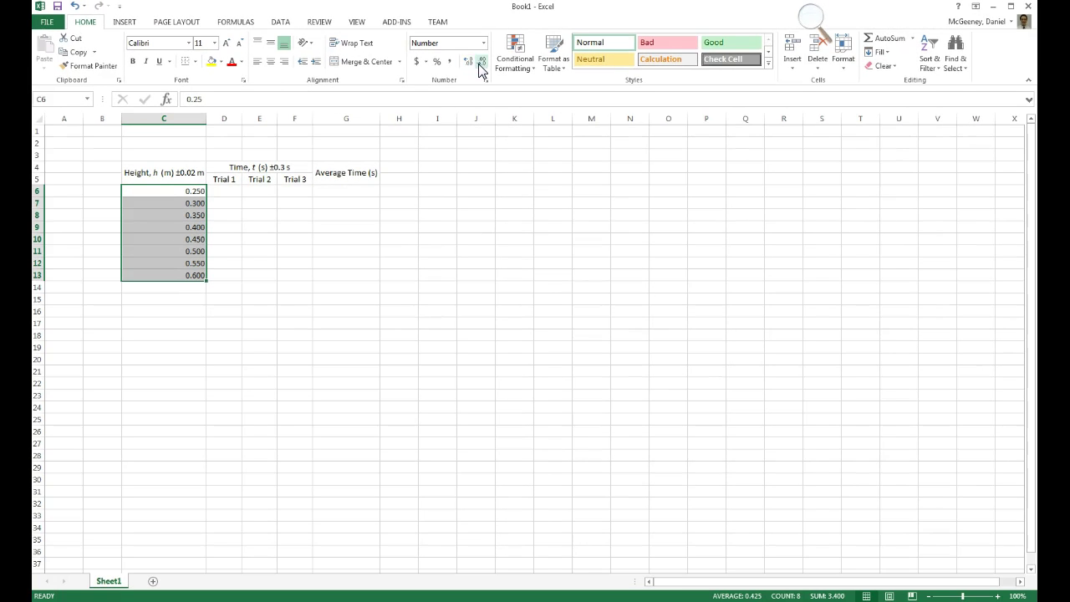
{"action": "left_click", "coordinate": [481, 65]}
{"action": "left_click", "coordinate": [199, 204]}
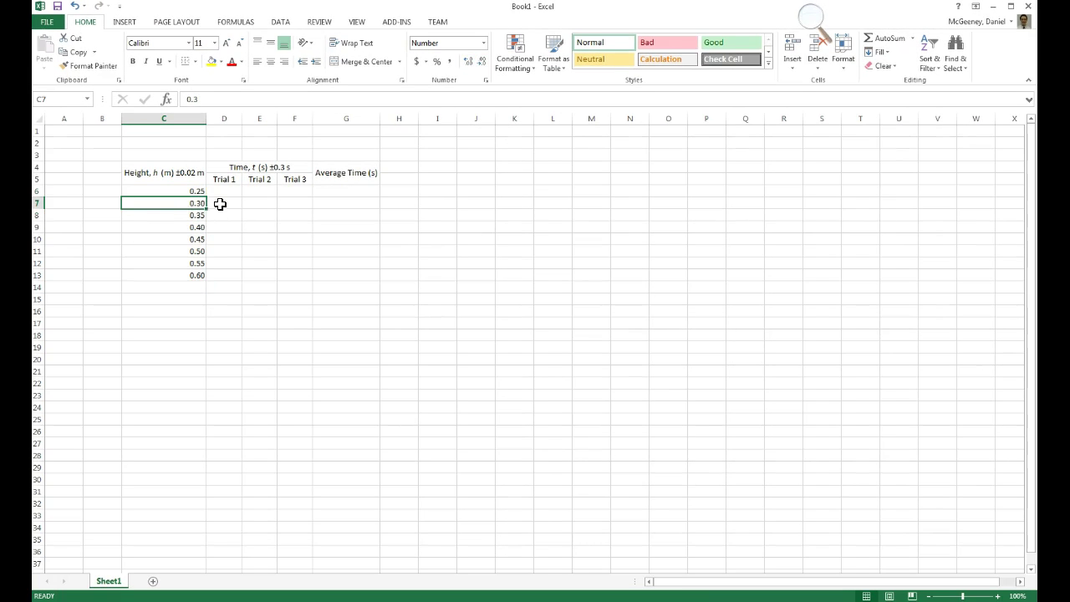
{"action": "left_click_drag", "start_coordinate": [182, 194], "coordinate": [179, 273]}
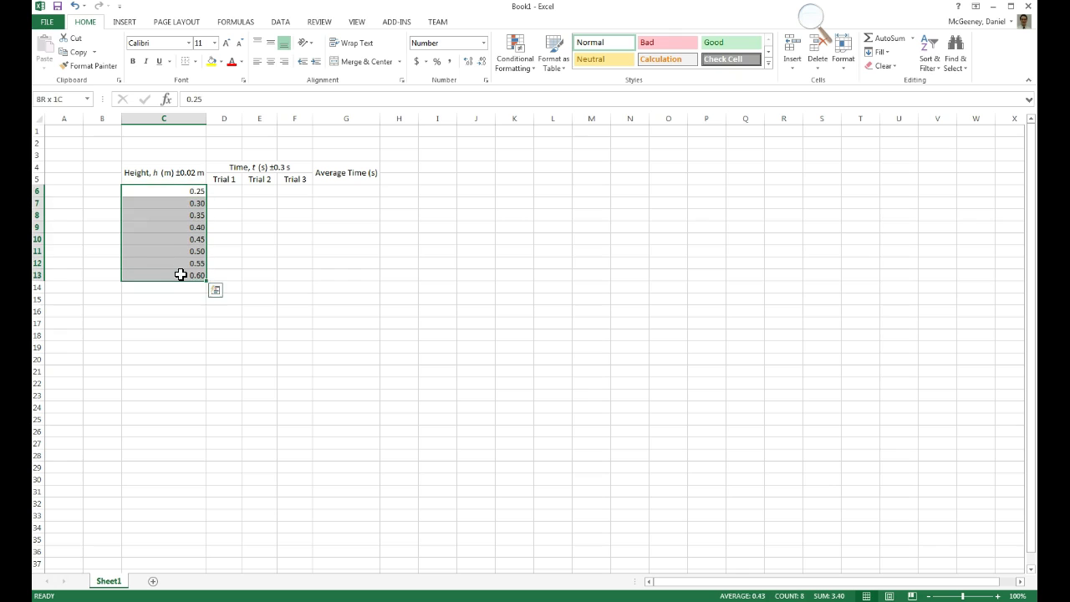
{"action": "left_click", "coordinate": [270, 60]}
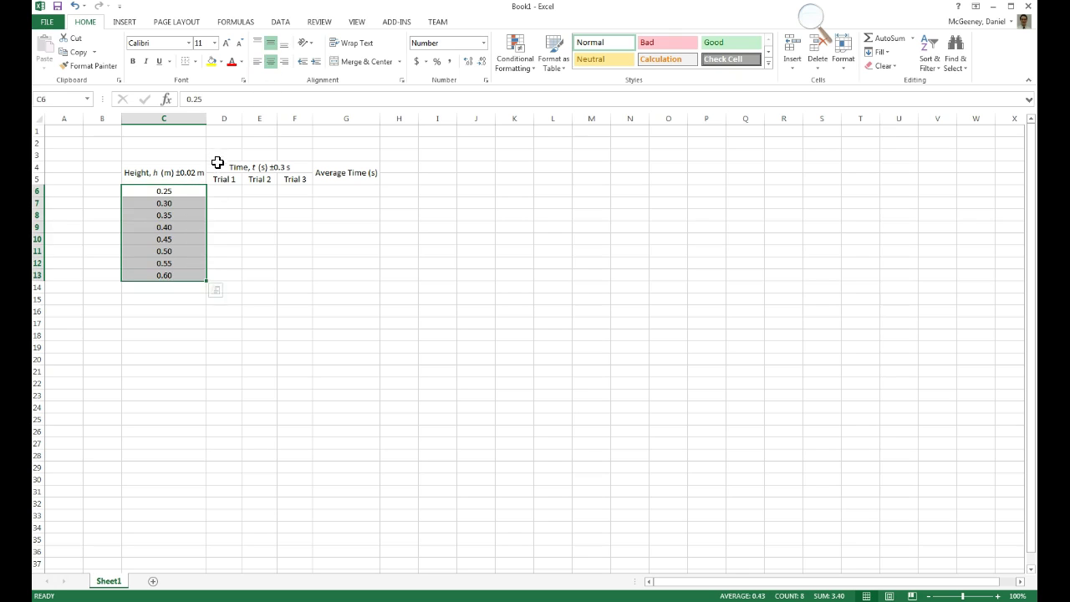
Enter the measured times of the three trials in D6:F13 and display the whole-number times in F6 and E8 with one decimal place
{"action": "left_click", "coordinate": [222, 192]}
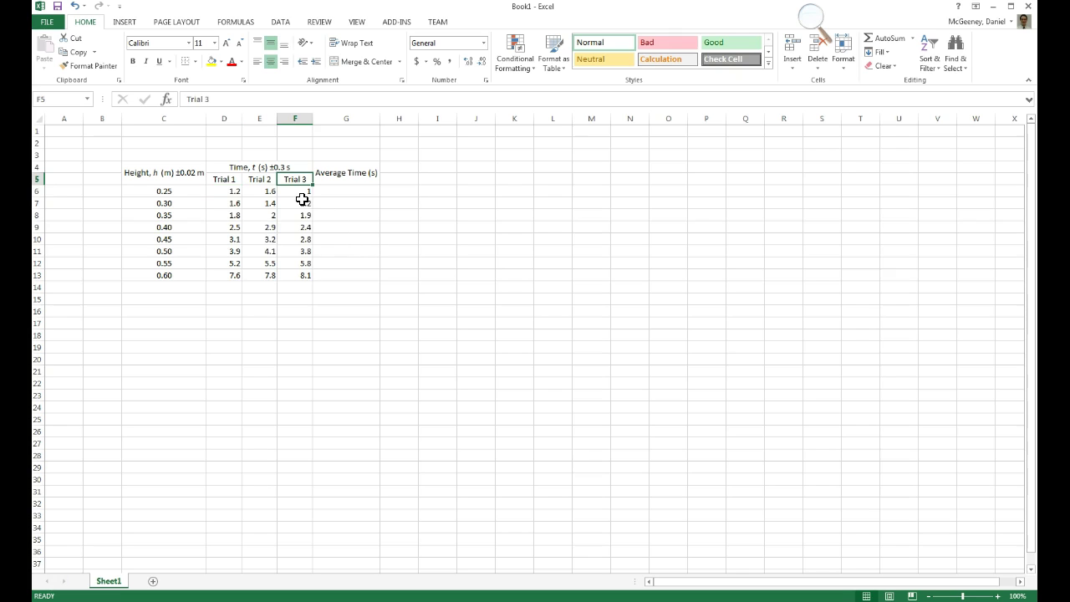
{"action": "left_click", "coordinate": [301, 192]}
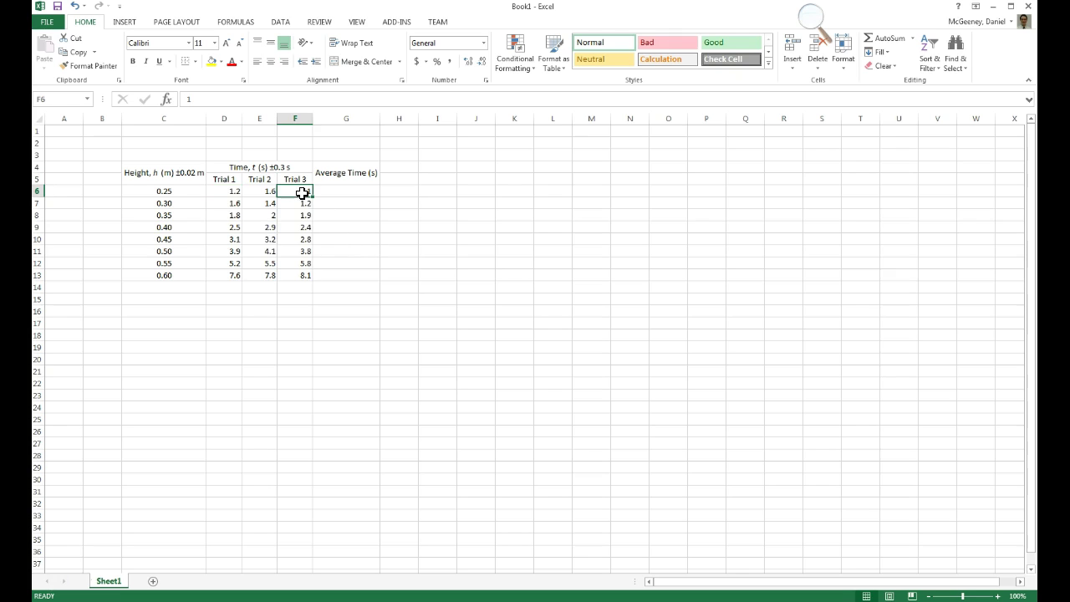
{"action": "left_click", "coordinate": [469, 62]}
{"action": "left_click", "coordinate": [469, 62]}
{"action": "left_click", "coordinate": [264, 219]}
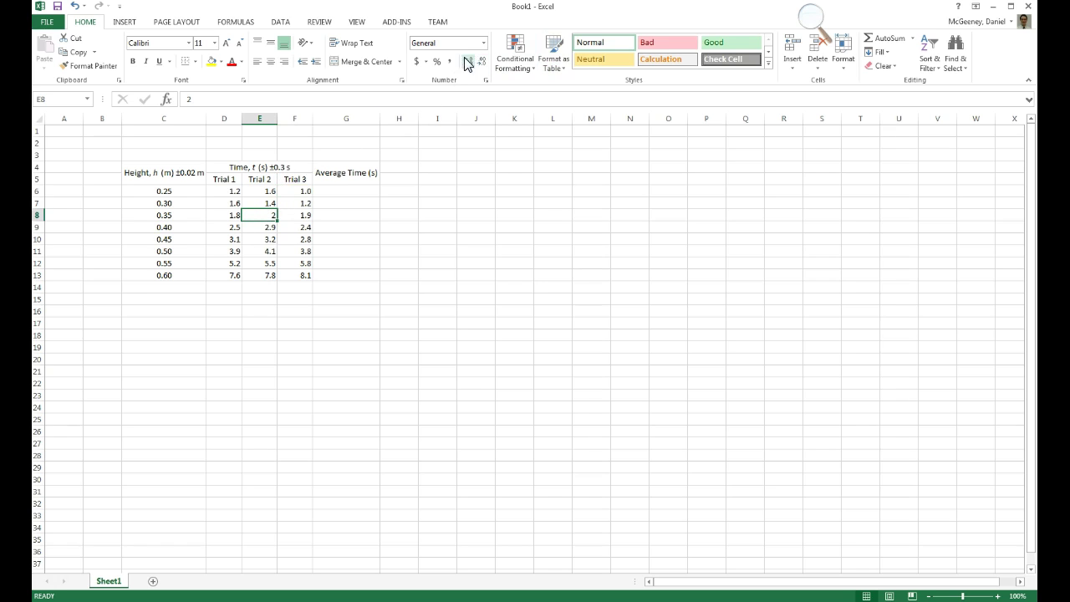
{"action": "left_click", "coordinate": [468, 63]}
Center the trial times in D6:F13 horizontally
{"action": "left_click_drag", "start_coordinate": [308, 191], "coordinate": [229, 272]}
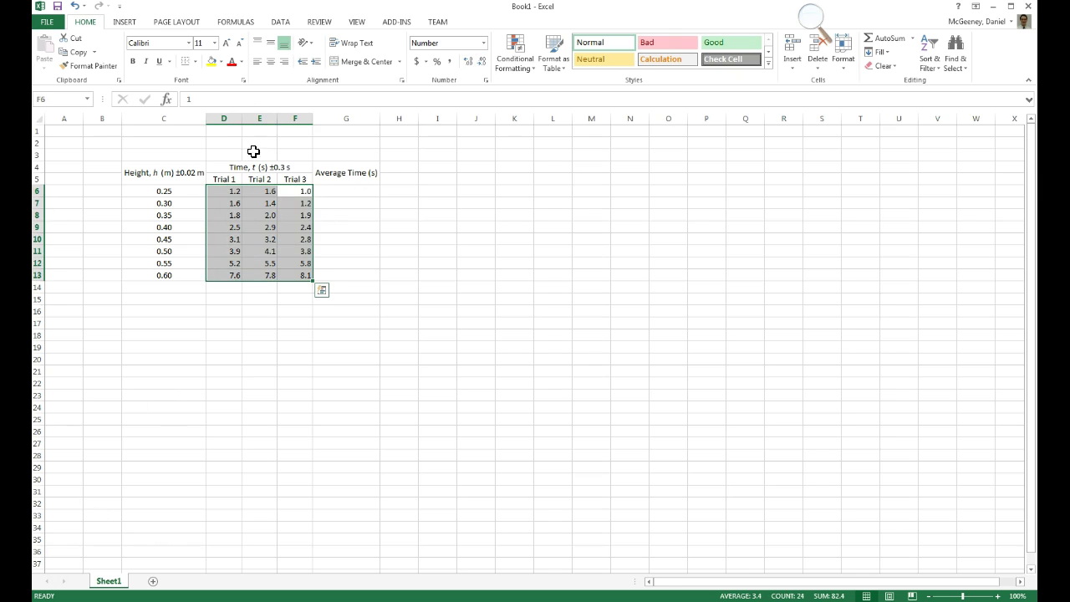
{"action": "left_click", "coordinate": [270, 61]}
Calculate the average of the first row's three trials in G6 with =AVERAGE(D6:F6)
{"action": "left_click", "coordinate": [372, 192]}
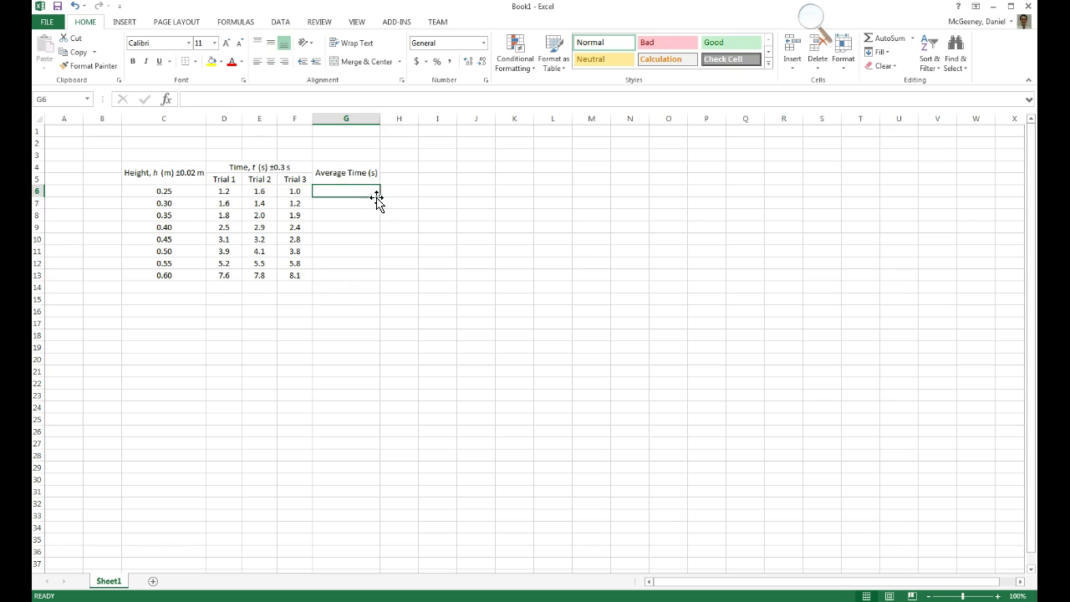
{"action": "type", "text": "=average("}
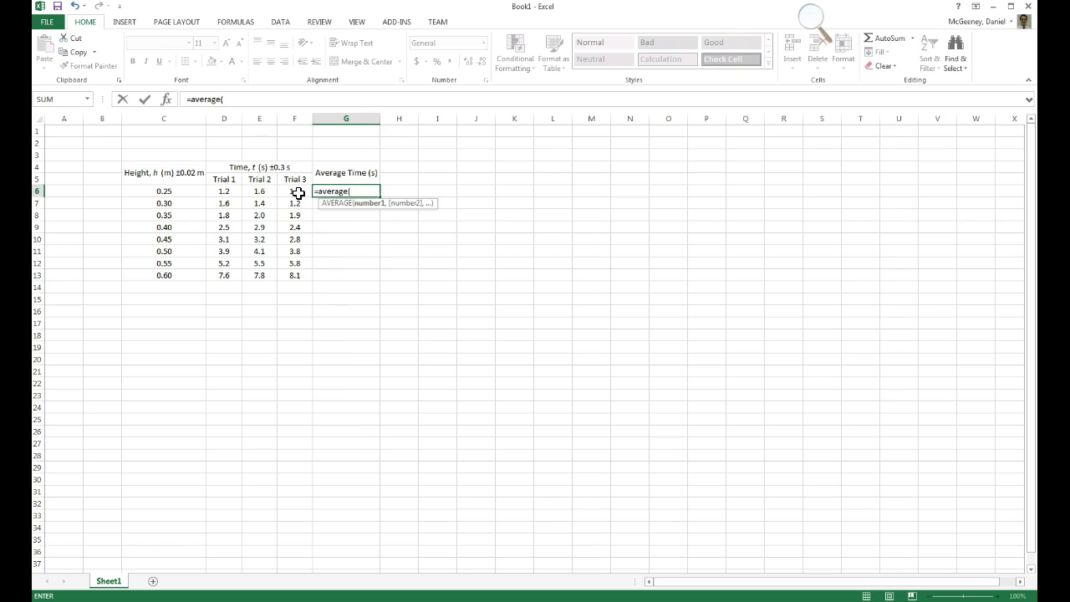
{"action": "left_click_drag", "start_coordinate": [298, 194], "coordinate": [222, 191]}
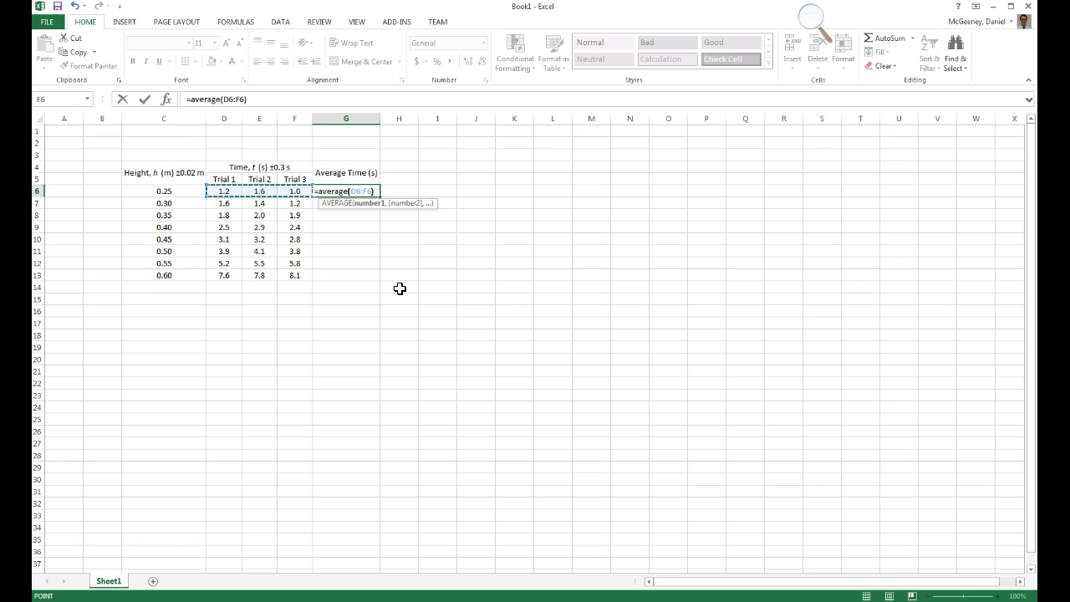
{"action": "type", "text": ")"}
{"action": "key", "text": "Return"}
Copy the average formula from G6 down through G13
{"action": "key", "text": "Up"}
{"action": "key", "text": "ctrl+c"}
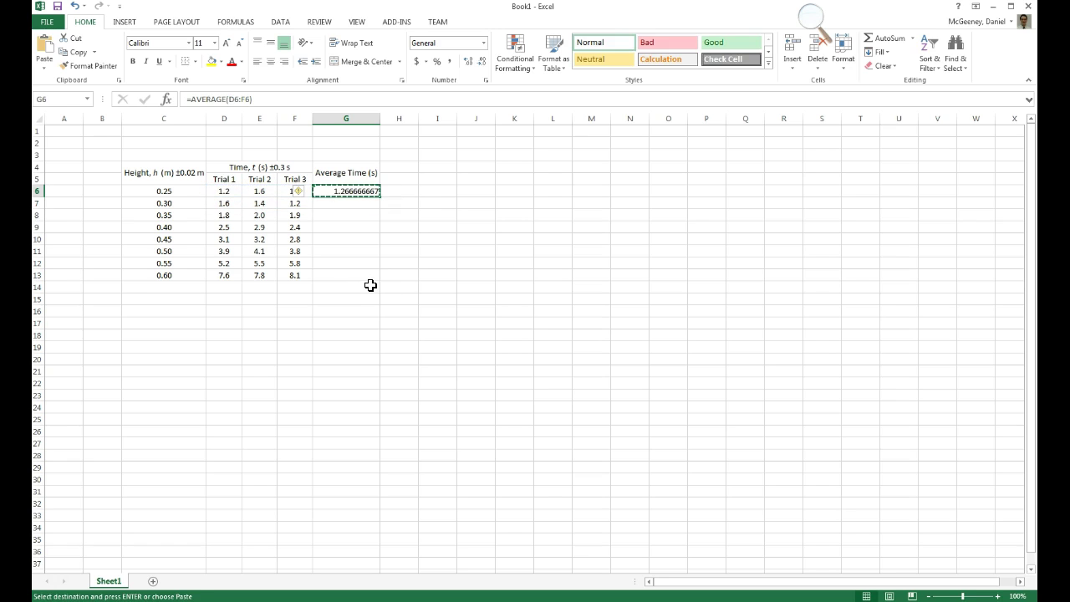
{"action": "left_click_drag", "start_coordinate": [368, 192], "coordinate": [356, 277]}
{"action": "key", "text": "Return"}
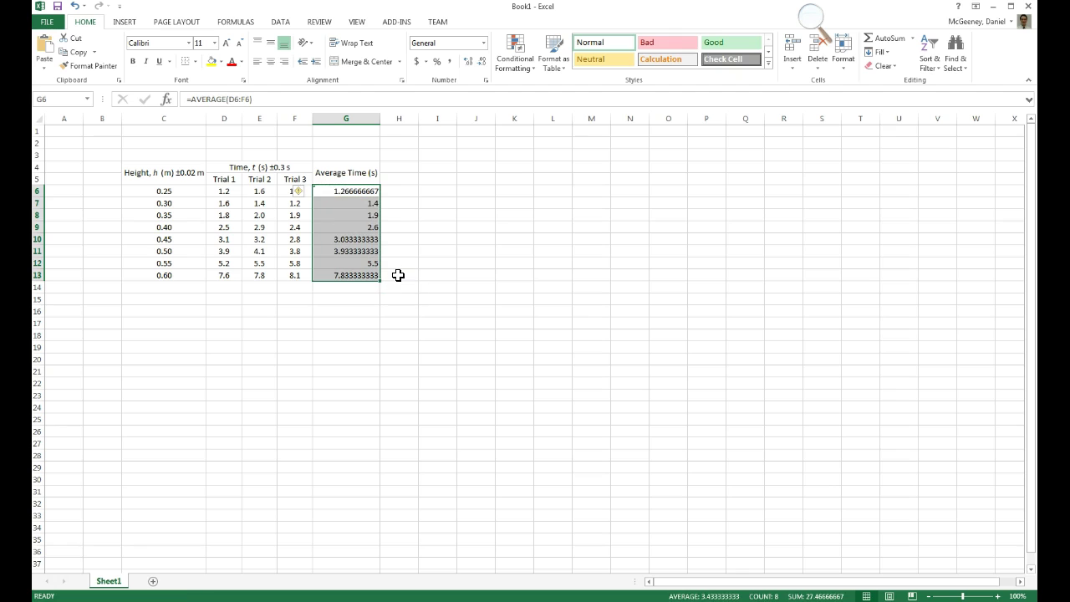
{"action": "left_click", "coordinate": [482, 64]}
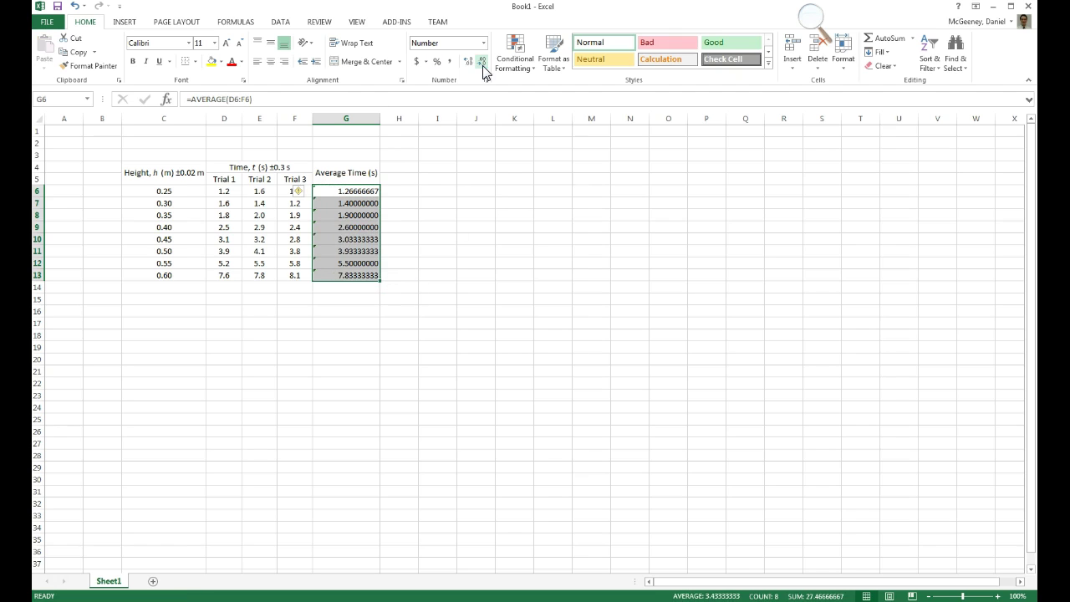
{"action": "key", "text": "ctrl+z"}
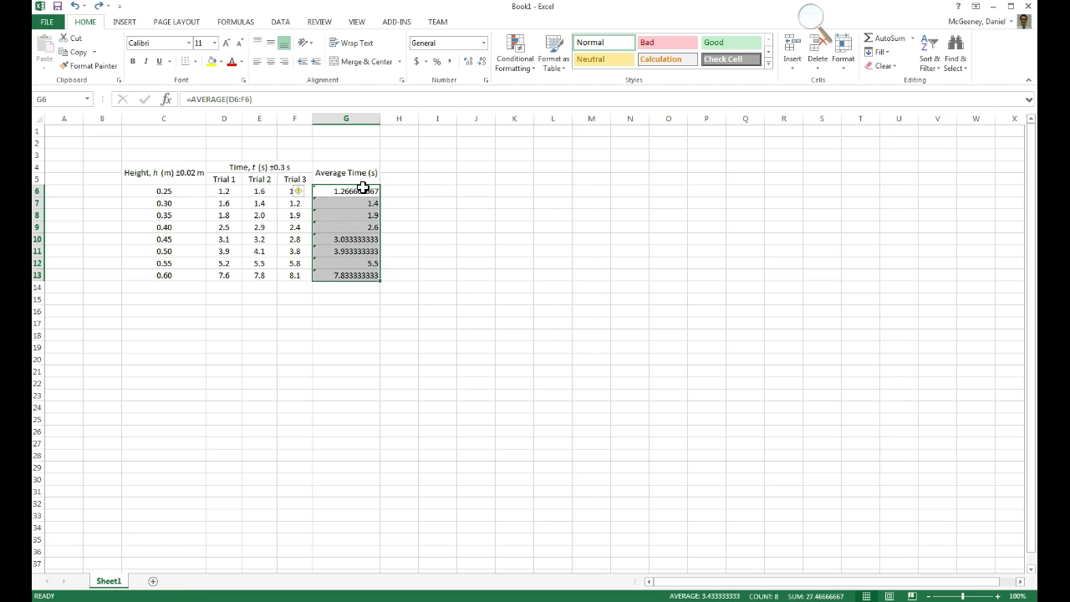
Add the heading "Uncty in Avg Time (s)" in H4:H5 from a copy of the Average Time heading and fit column H to it
{"action": "left_click", "coordinate": [358, 174]}
{"action": "key", "text": "ctrl+c"}
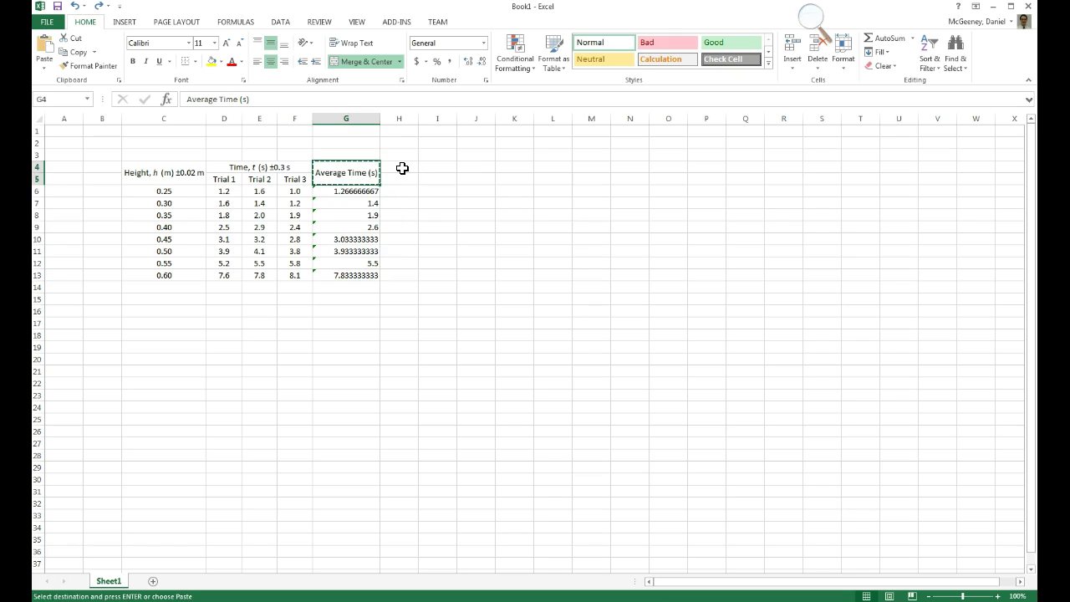
{"action": "left_click", "coordinate": [403, 166]}
{"action": "key", "text": "ctrl+v"}
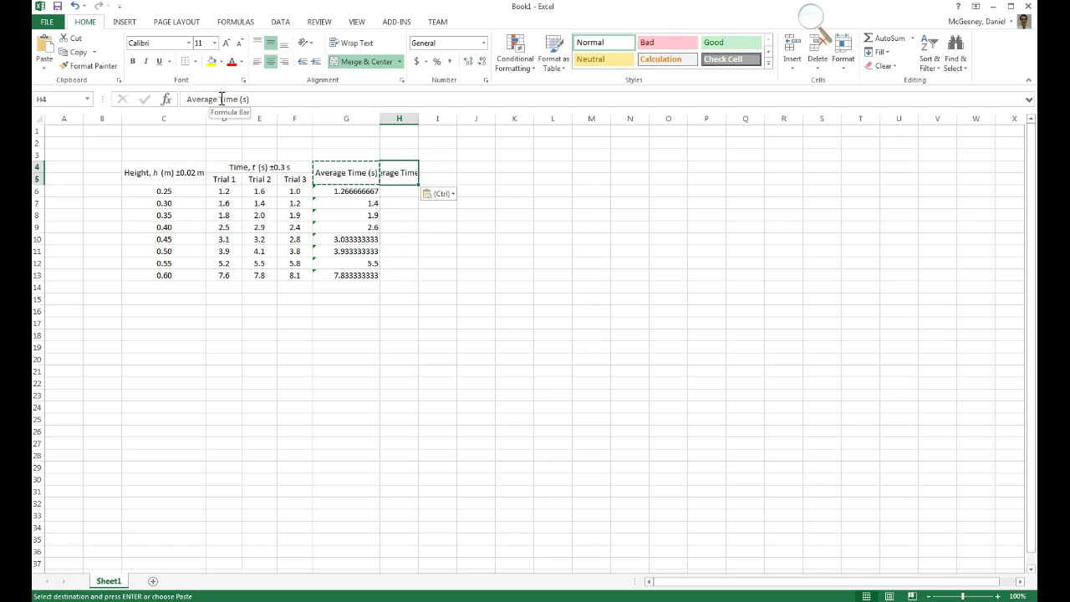
{"action": "double_click", "coordinate": [205, 99]}
{"action": "type", "text": "Unct"}
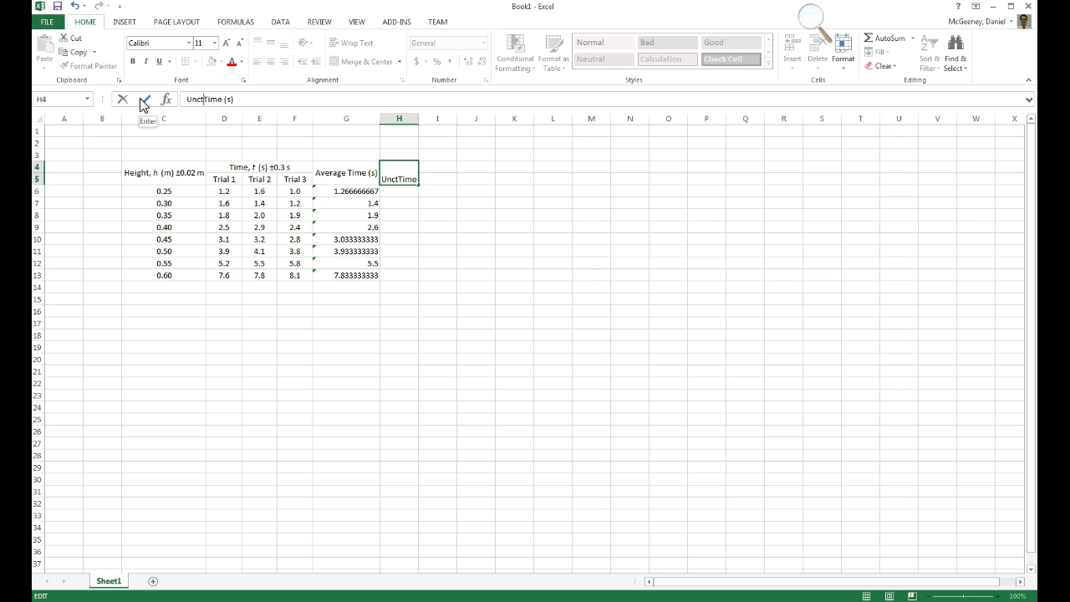
{"action": "type", "text": "y in Avg"}
{"action": "key", "text": "Return"}
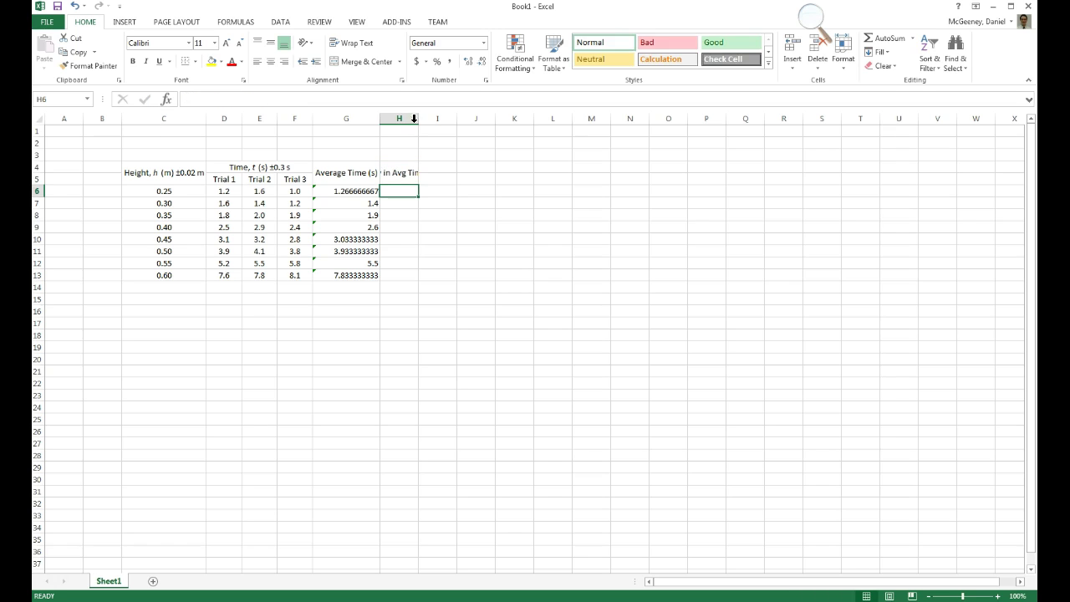
{"action": "double_click", "coordinate": [419, 118]}
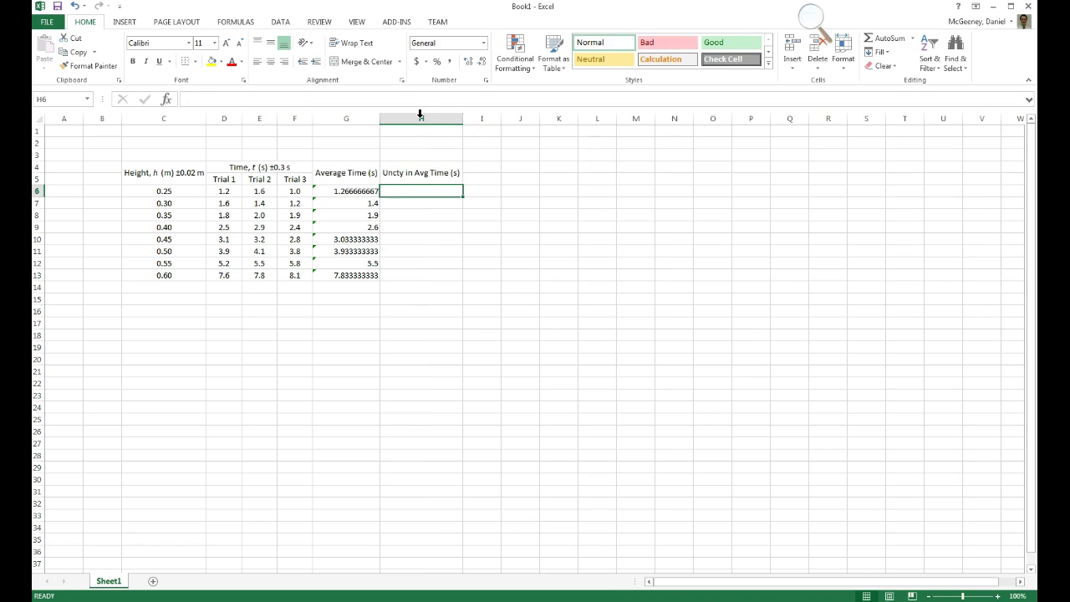
{"action": "left_click", "coordinate": [423, 177]}
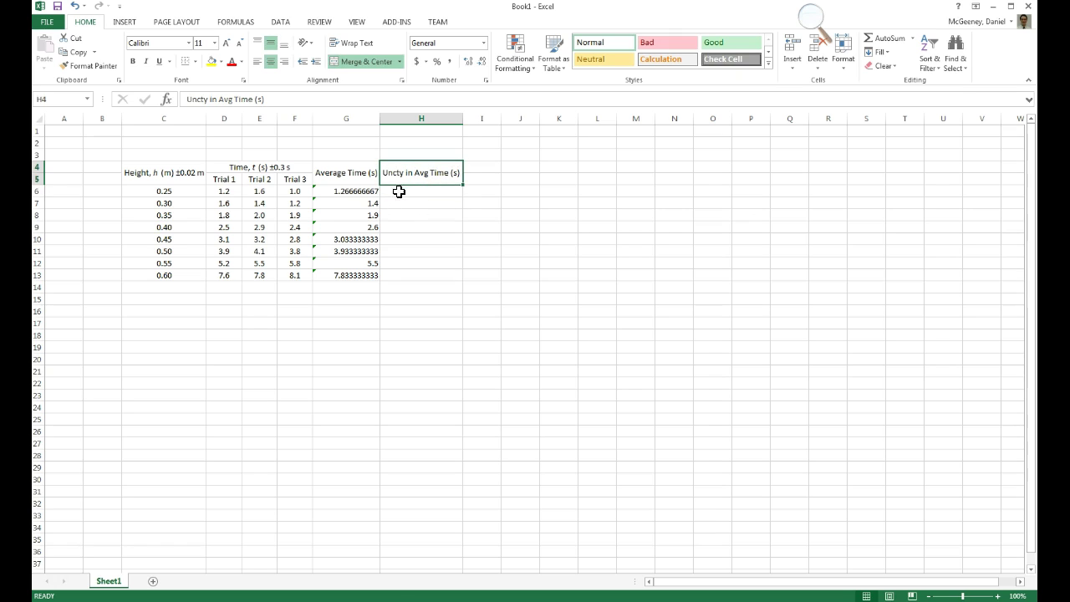
Calculate the first row's time uncertainty in H6 as half the trial range with =(MAX(D6:F6) - MIN(D6:F6))/2
{"action": "left_click", "coordinate": [443, 192]}
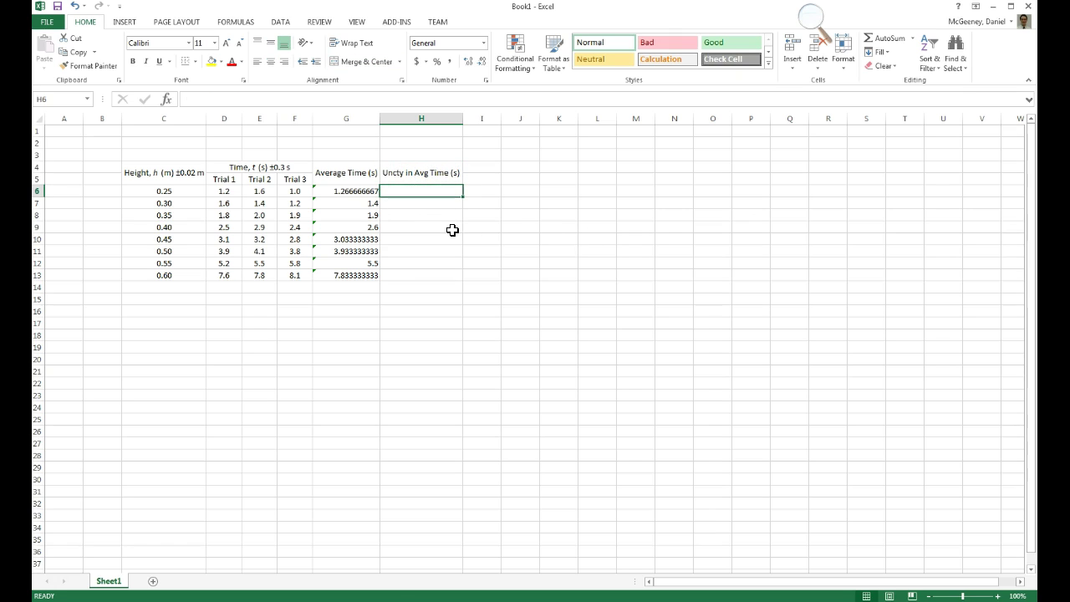
{"action": "left_click_drag", "start_coordinate": [225, 191], "coordinate": [291, 194]}
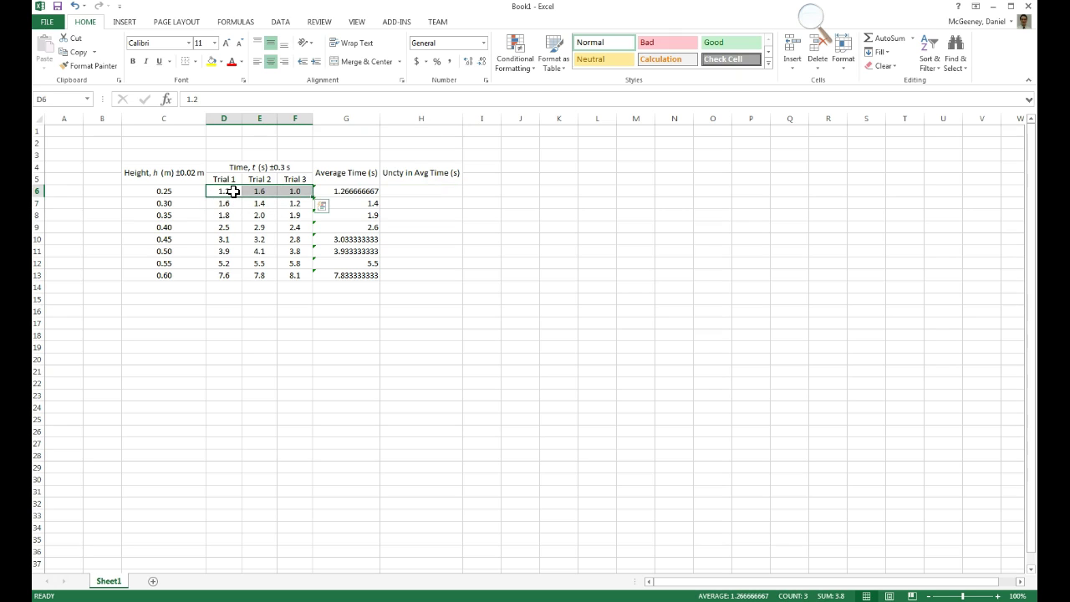
{"action": "left_click", "coordinate": [415, 198]}
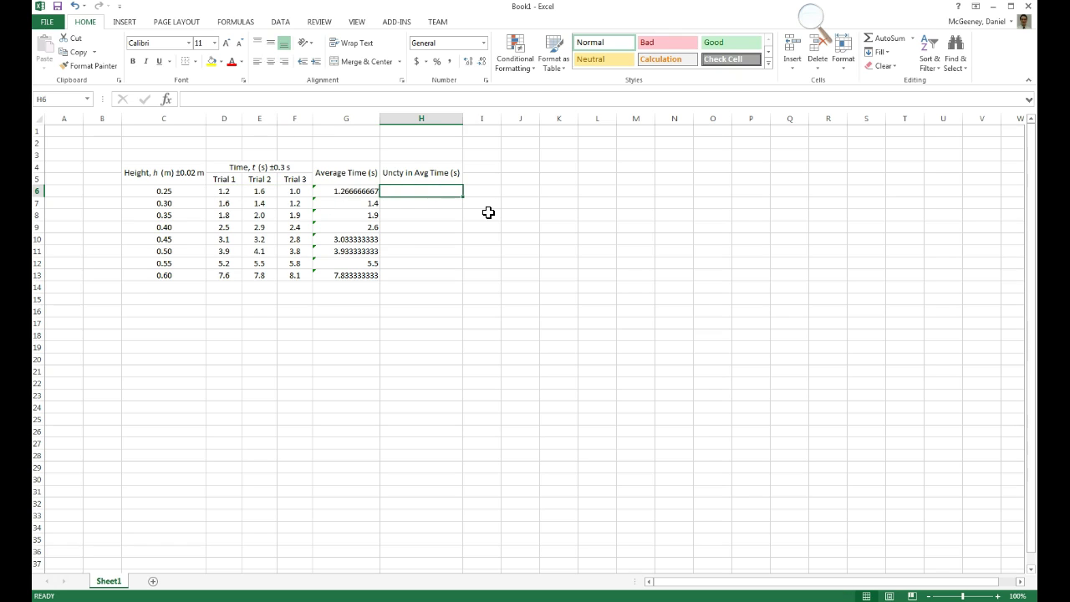
{"action": "type", "text": "=("}
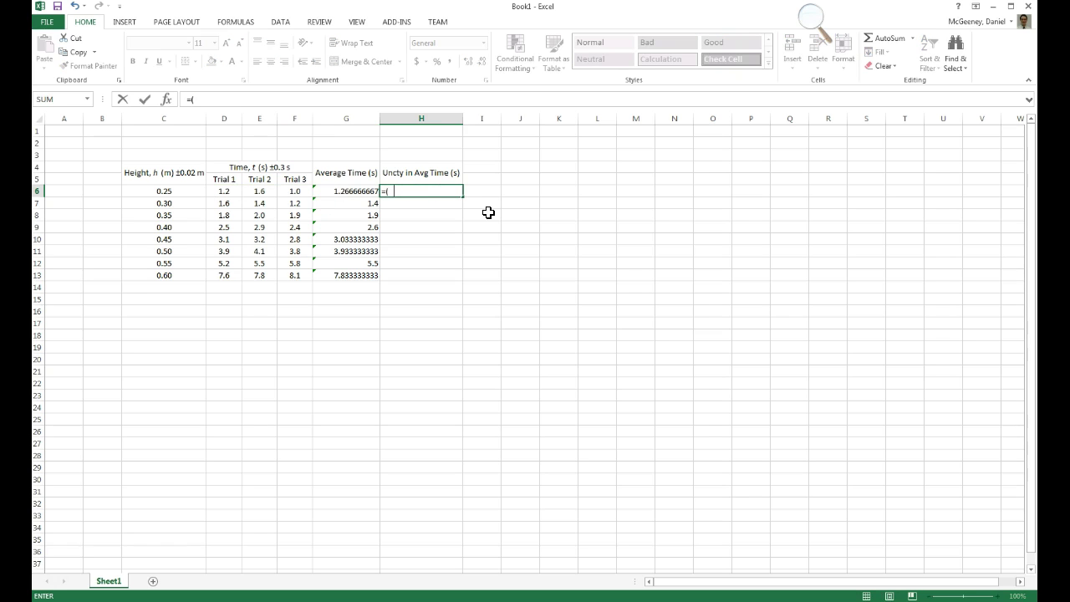
{"action": "type", "text": "  max("}
{"action": "left_click_drag", "start_coordinate": [224, 192], "coordinate": [294, 191]}
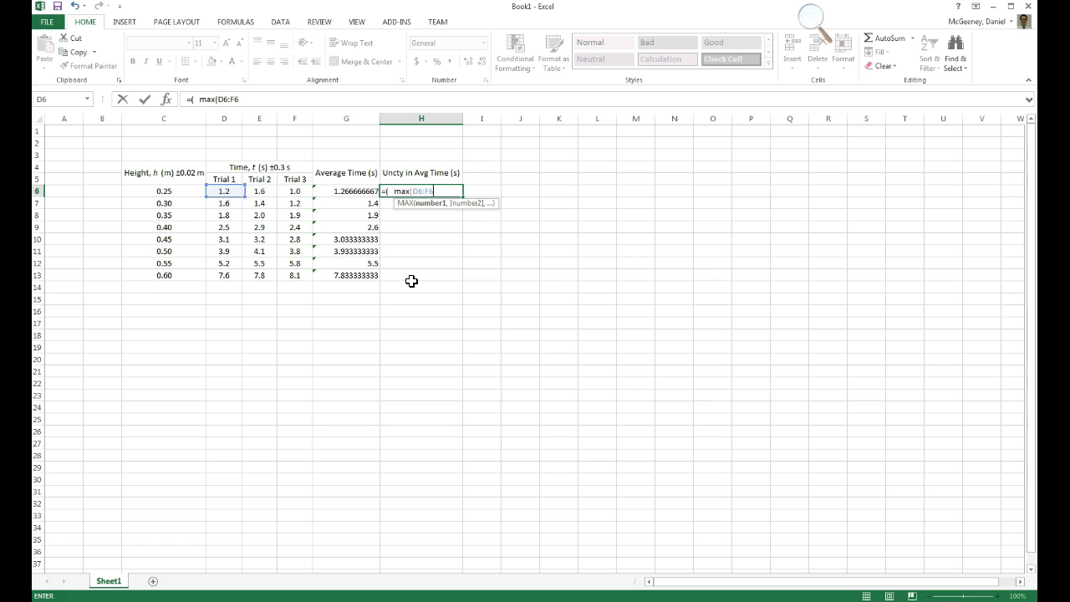
{"action": "type", "text": ") - min"}
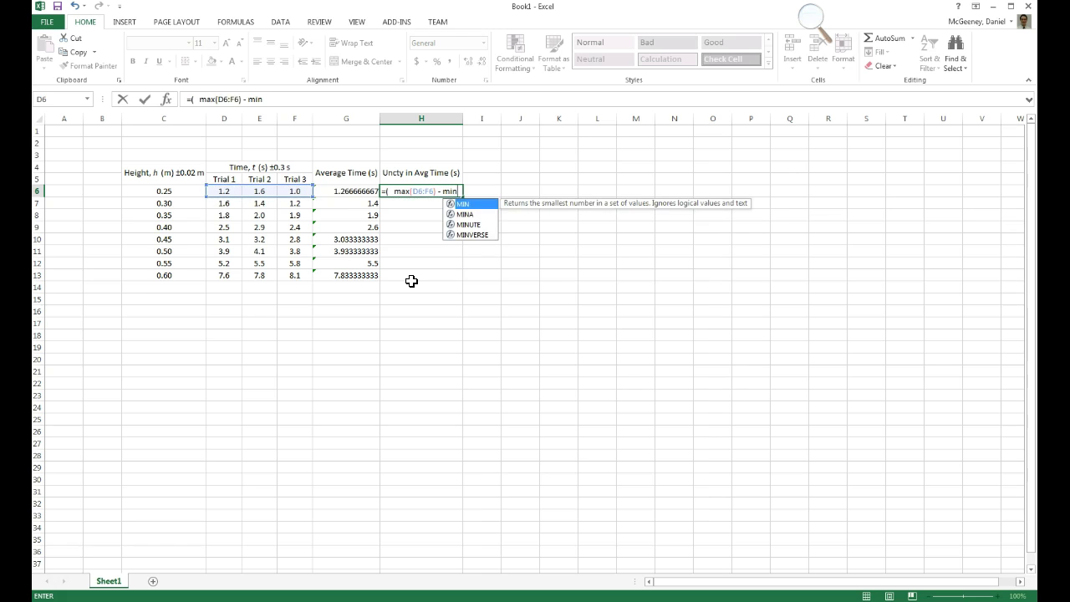
{"action": "type", "text": "("}
{"action": "left_click_drag", "start_coordinate": [238, 191], "coordinate": [285, 189]}
{"action": "type", "text": ")"}
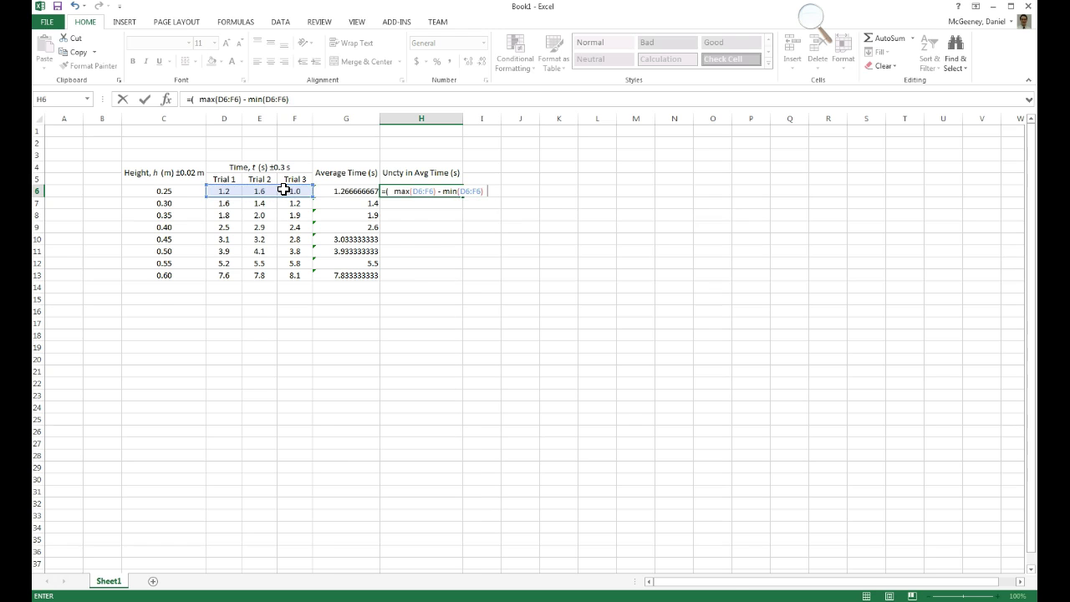
{"action": "key", "text": "shift+space"}
{"action": "key", "text": "BackSpace"}
{"action": "key", "text": "BackSpace"}
{"action": "key", "text": "BackSpace"}
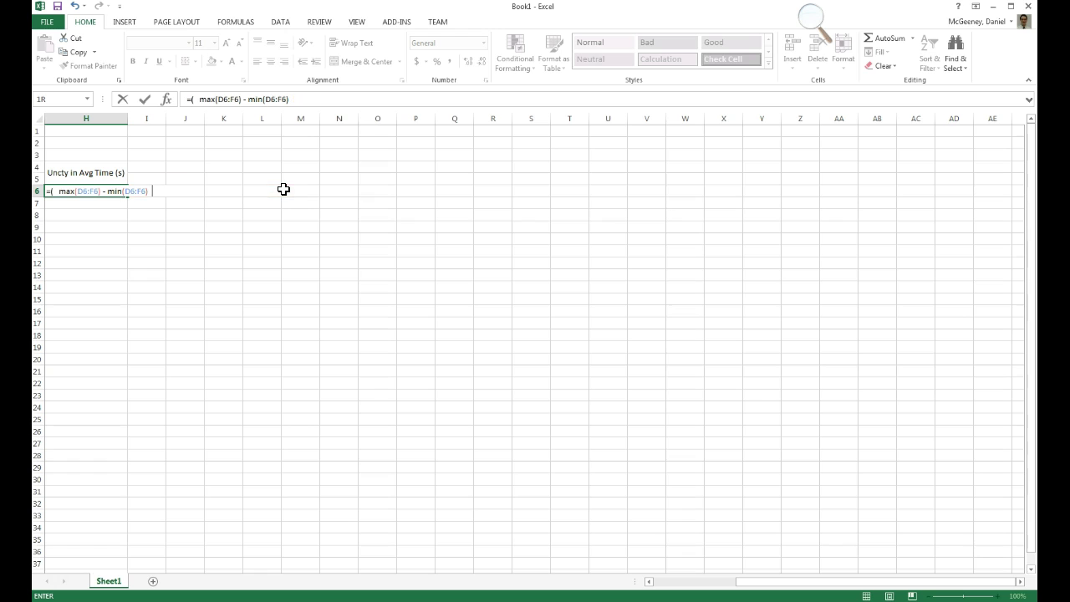
{"action": "left_click_drag", "start_coordinate": [786, 583], "coordinate": [674, 583]}
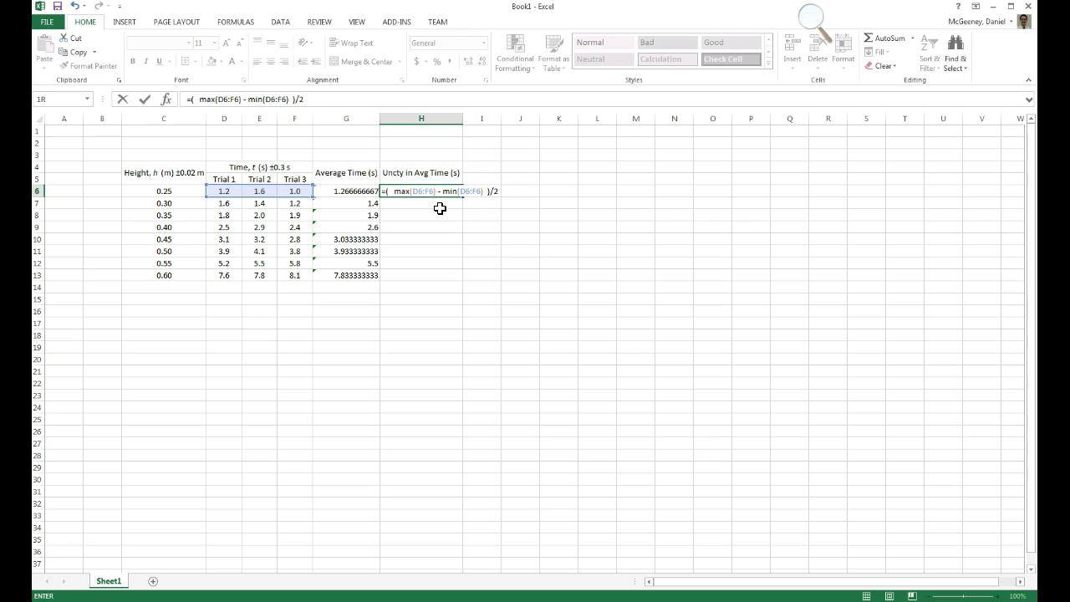
{"action": "key", "text": "Return"}
Copy the uncertainty formula from H6 down through H13
{"action": "key", "text": "Up"}
{"action": "key", "text": "ctrl+c"}
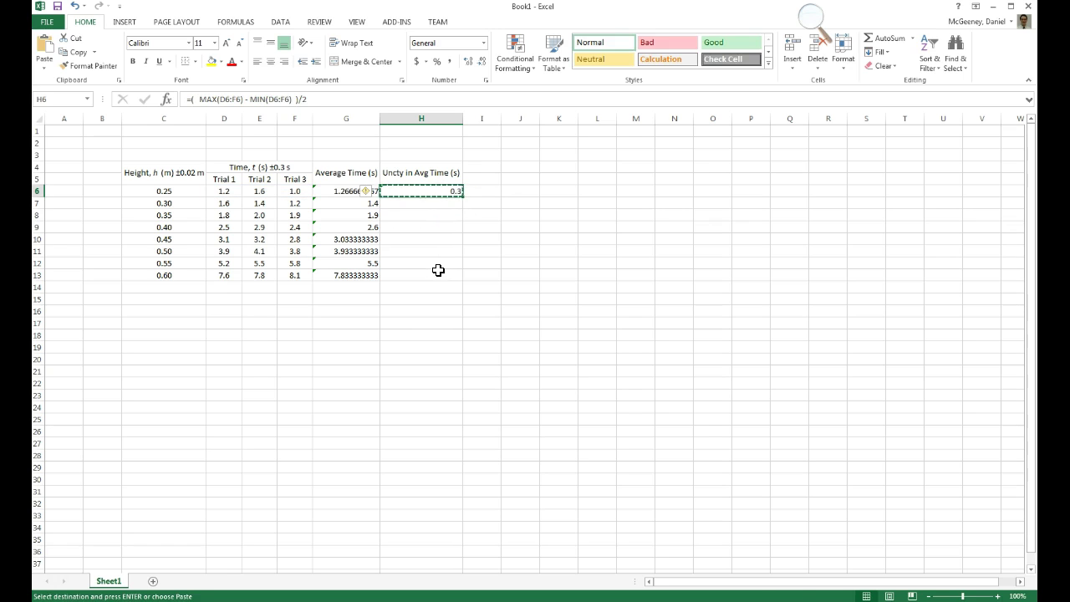
{"action": "left_click_drag", "start_coordinate": [421, 203], "coordinate": [438, 275]}
{"action": "key", "text": "ctrl+v"}
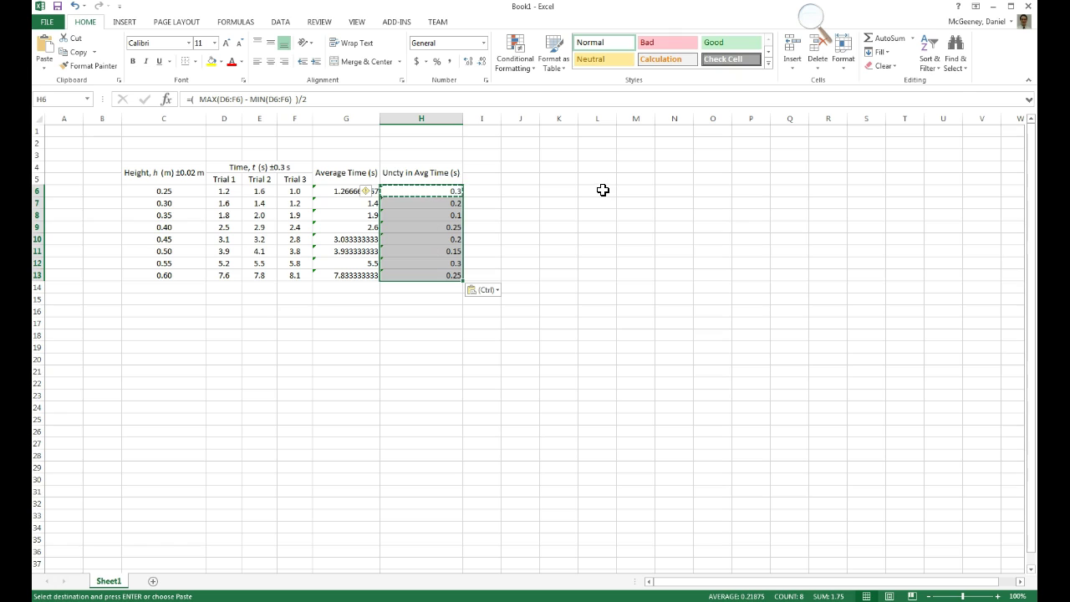
{"action": "key", "text": "Escape"}
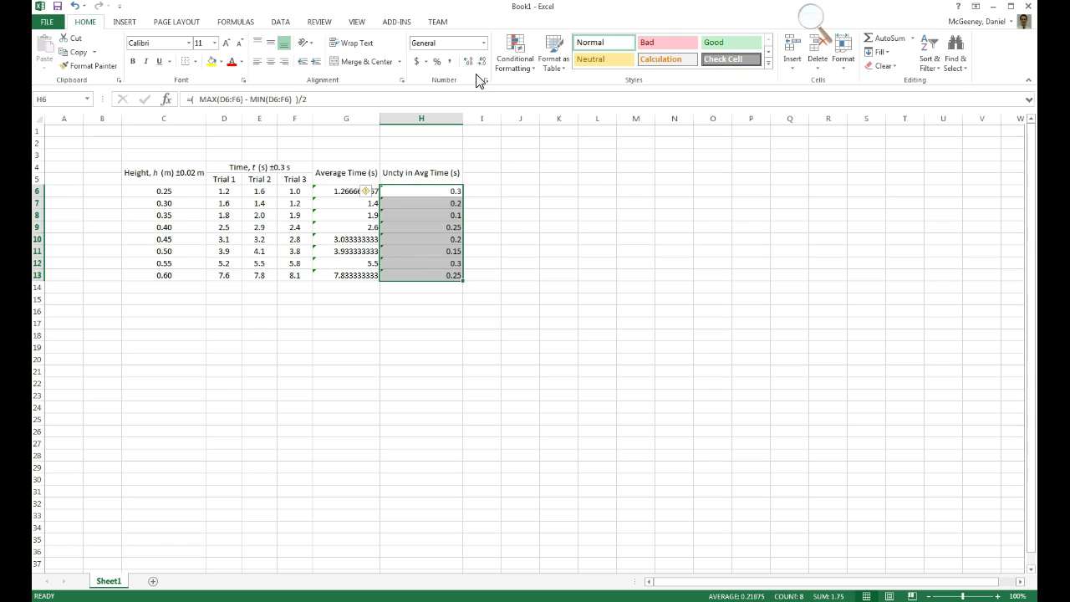
Display the uncertainties in H6:H13 with one decimal place and center them horizontally and vertically
{"action": "left_click", "coordinate": [482, 61]}
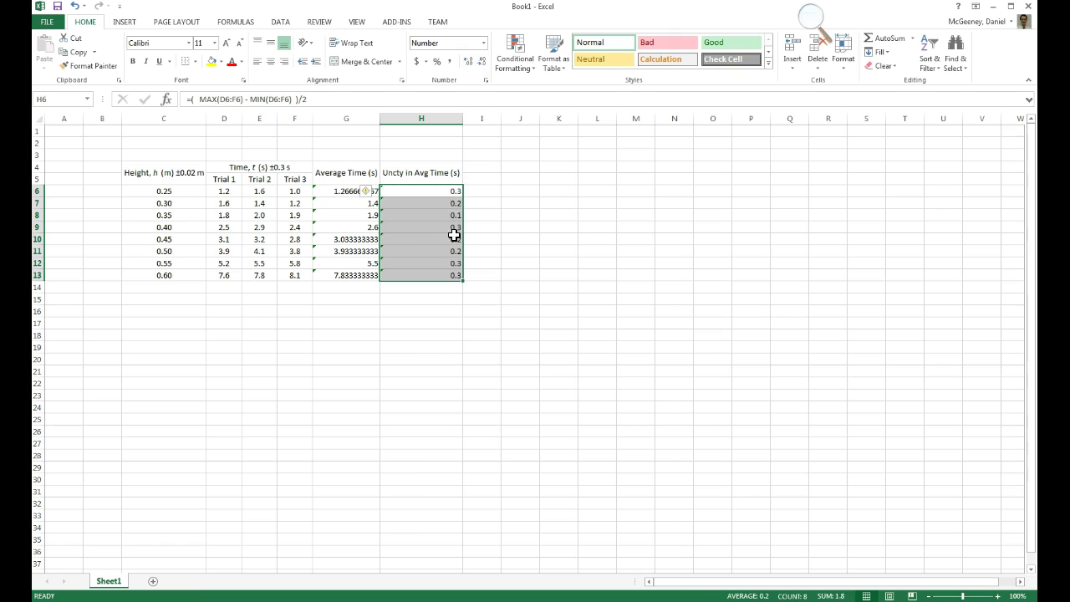
{"action": "left_click", "coordinate": [270, 43]}
{"action": "left_click", "coordinate": [270, 61]}
Center the average times in G6:G13 horizontally and vertically
{"action": "left_click_drag", "start_coordinate": [335, 190], "coordinate": [341, 275]}
{"action": "left_click", "coordinate": [270, 43]}
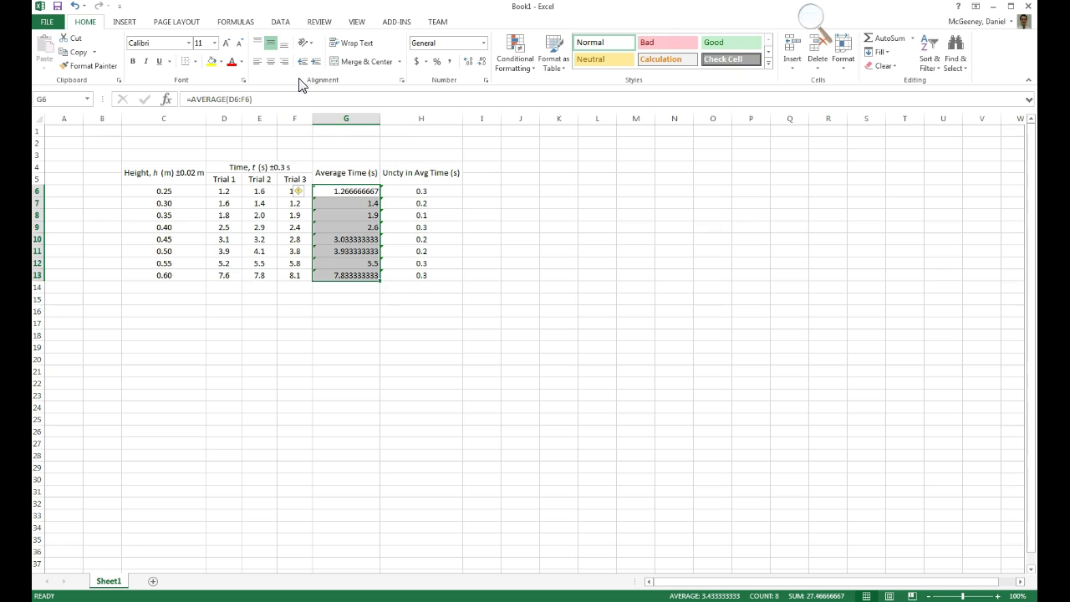
{"action": "left_click", "coordinate": [270, 61]}
{"action": "left_click", "coordinate": [422, 192]}
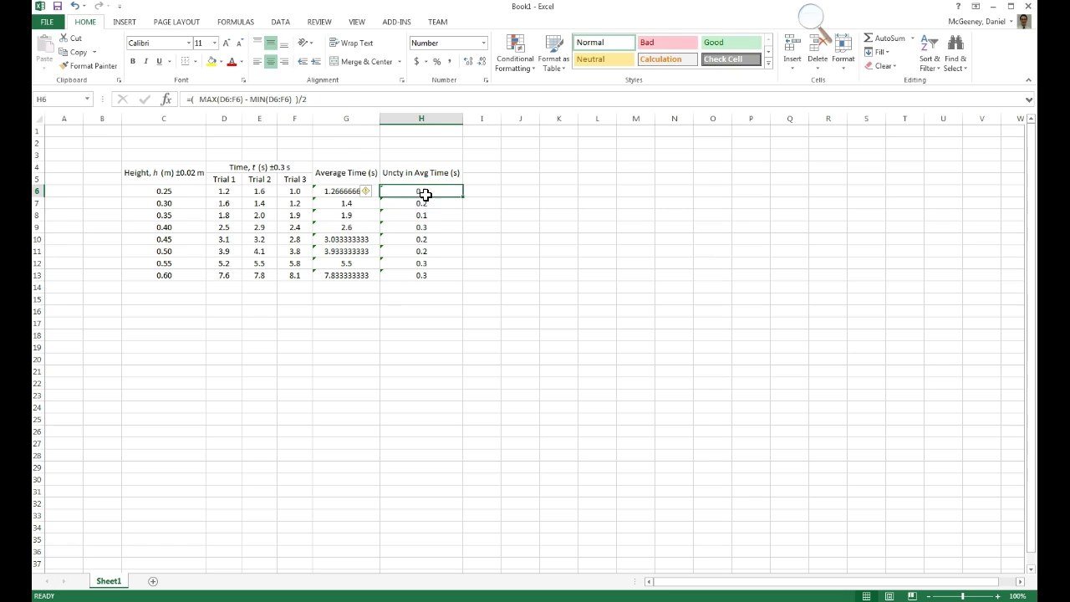
Display the average times in G6:G13 with one decimal place
{"action": "left_click", "coordinate": [351, 191]}
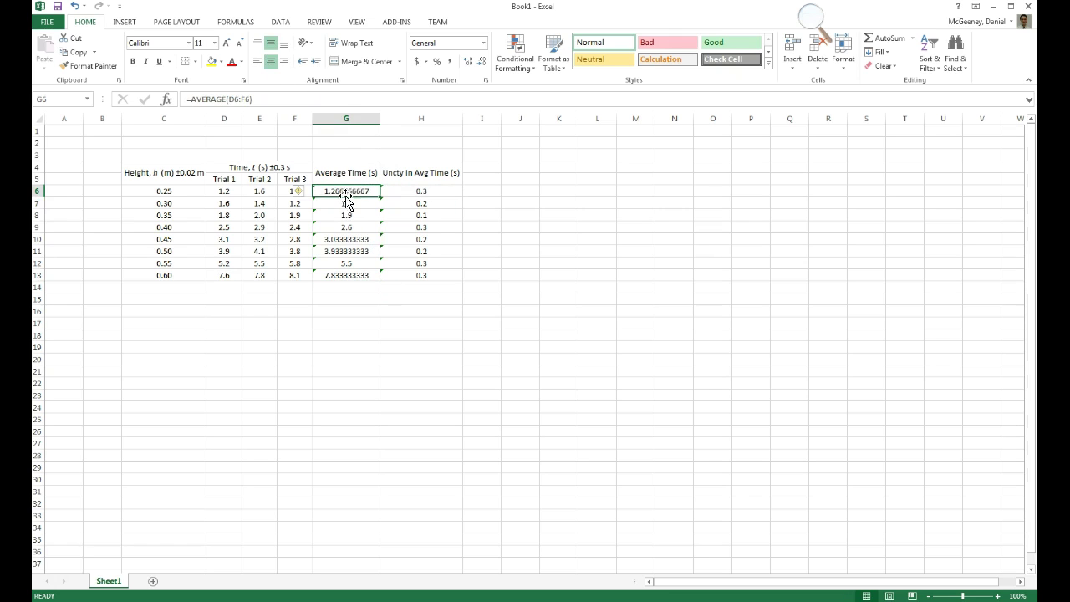
{"action": "left_click", "coordinate": [359, 275], "text": "shift"}
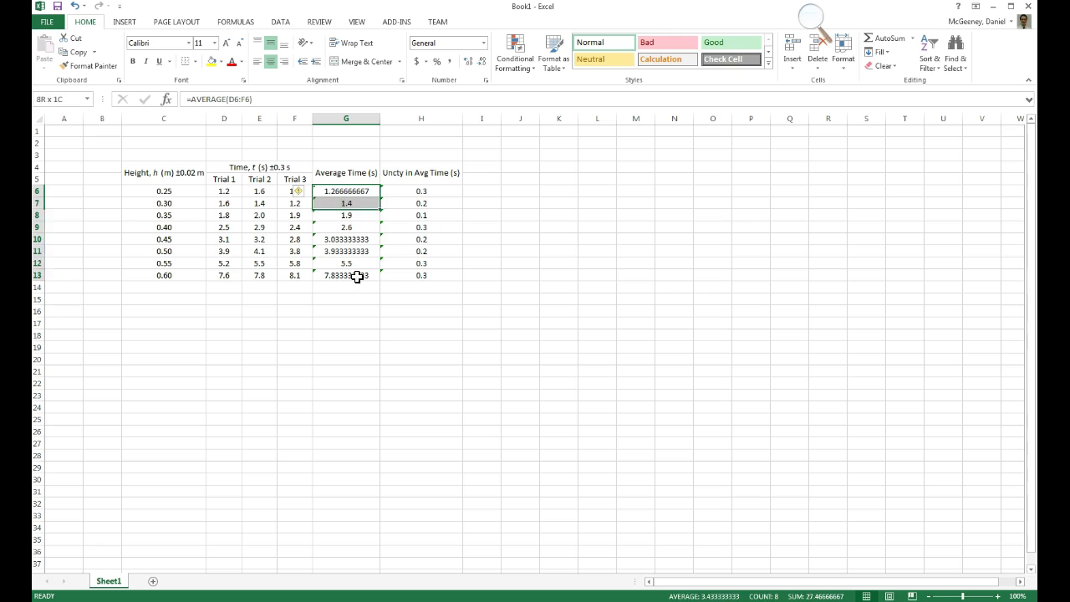
{"action": "left_click", "coordinate": [468, 61]}
{"action": "left_click", "coordinate": [487, 68]}
{"action": "left_click", "coordinate": [486, 69]}
{"action": "left_click", "coordinate": [486, 69]}
{"action": "left_click", "coordinate": [487, 68]}
{"action": "left_click", "coordinate": [486, 69]}
{"action": "left_click", "coordinate": [487, 69]}
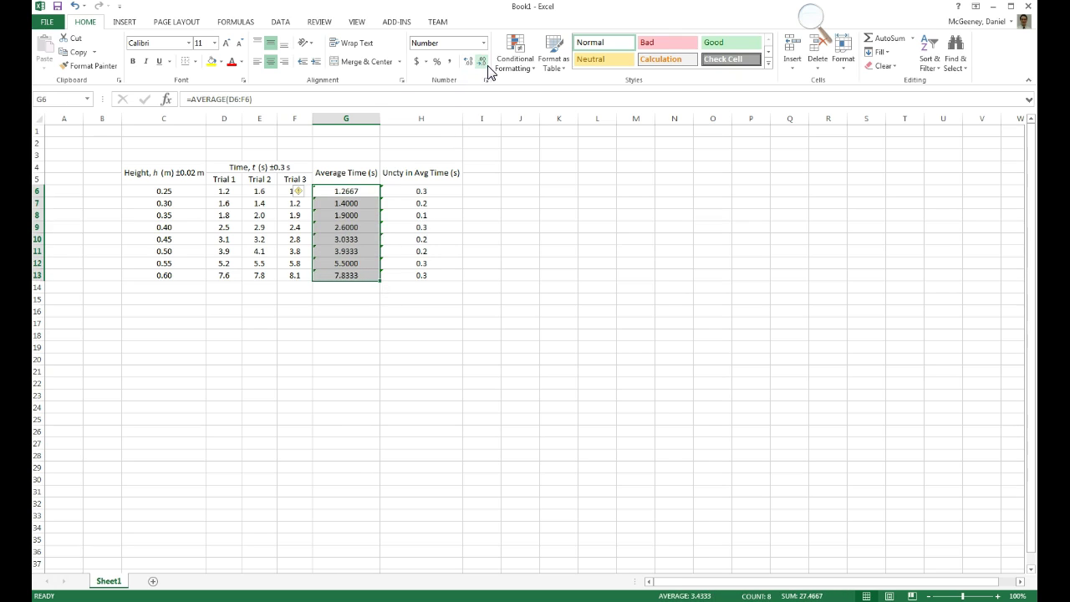
{"action": "left_click", "coordinate": [487, 69]}
{"action": "left_click", "coordinate": [487, 69]}
{"action": "left_click", "coordinate": [487, 68]}
{"action": "left_click_drag", "start_coordinate": [393, 276], "coordinate": [442, 198]}
{"action": "left_click", "coordinate": [442, 203]}
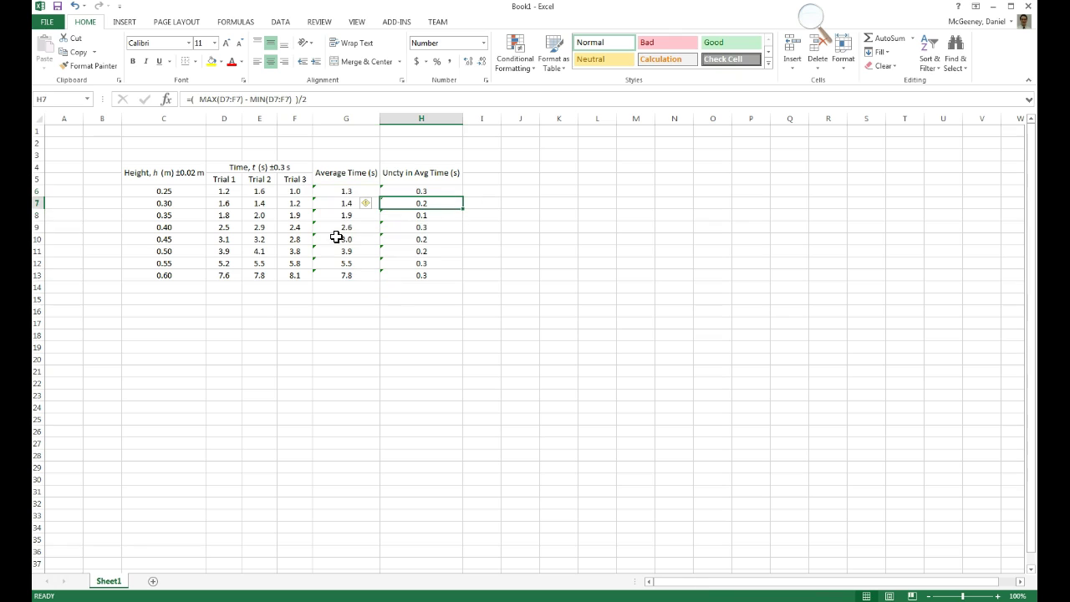
Add outside borders around the Height heading in C4:C5 and the Time heading in D4:F4
{"action": "left_click", "coordinate": [167, 165]}
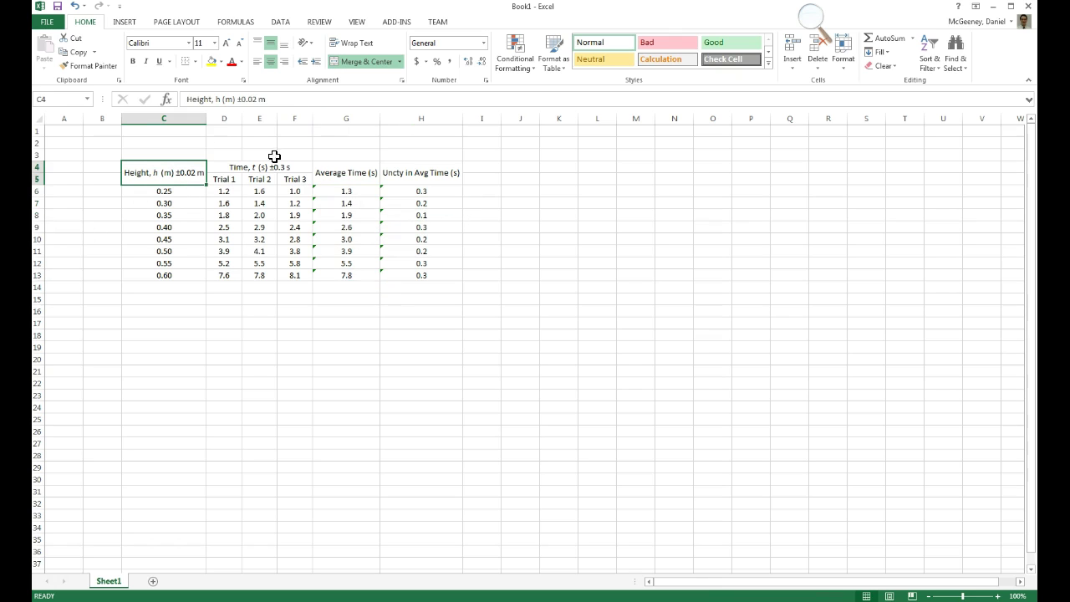
{"action": "left_click", "coordinate": [194, 61]}
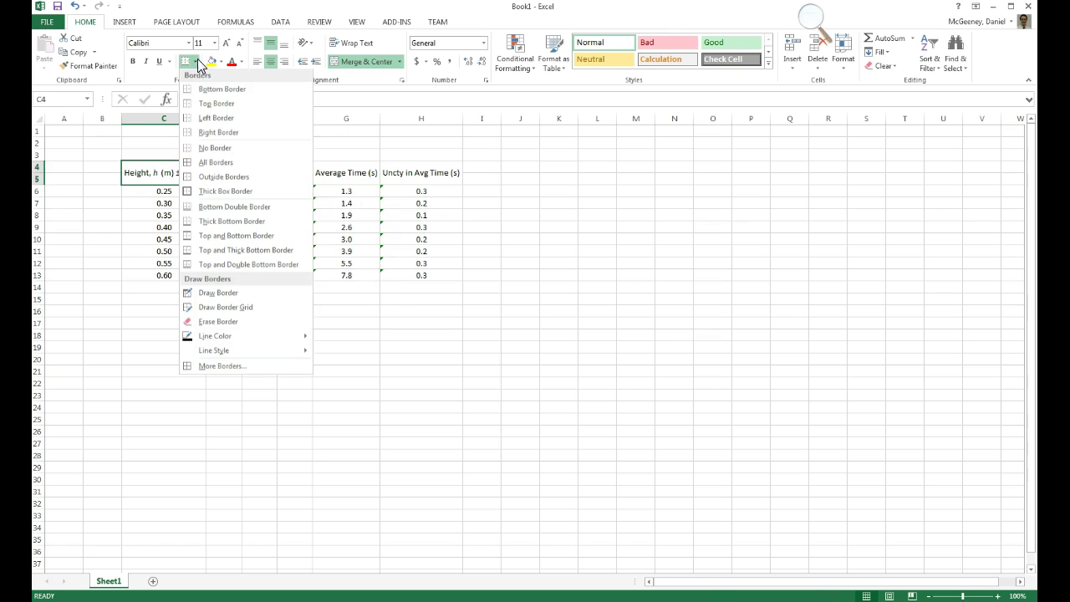
{"action": "left_click", "coordinate": [201, 180]}
{"action": "left_click", "coordinate": [224, 164]}
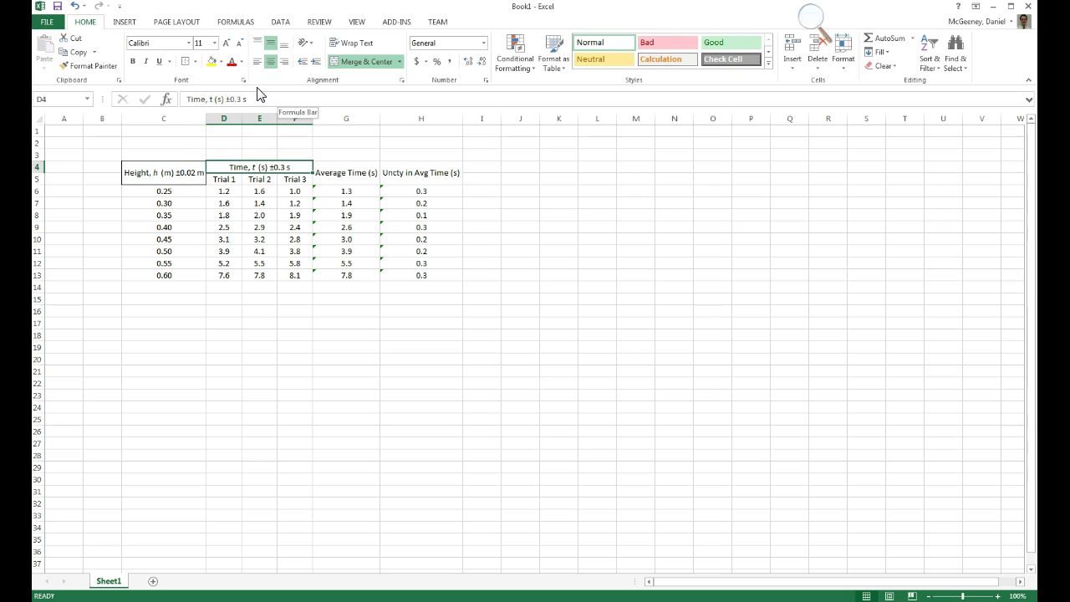
Add an outside border around the three trial headings in D5:F5
{"action": "key", "text": "Left"}
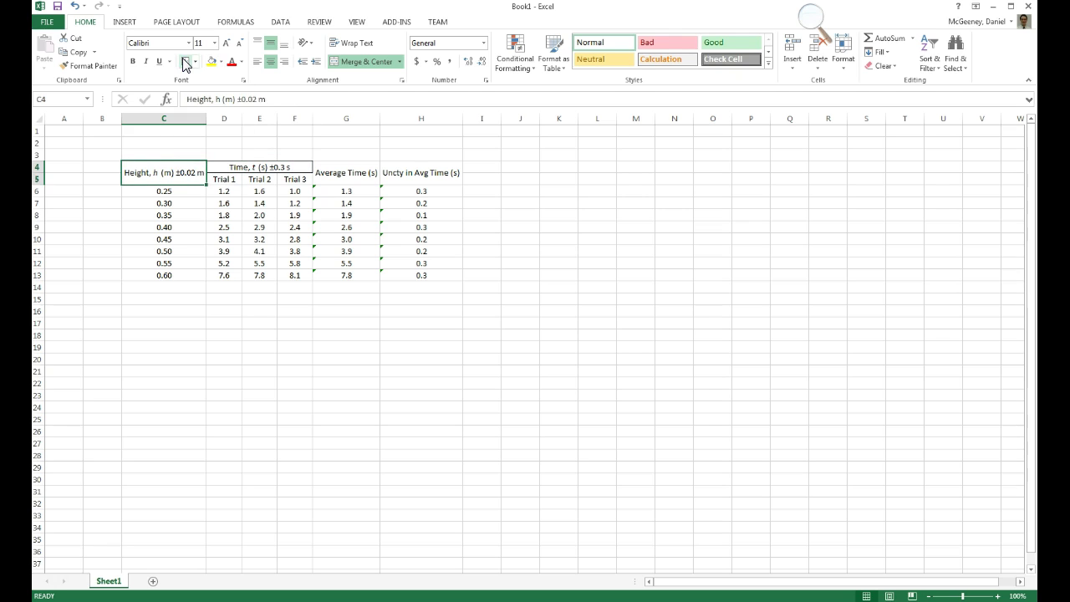
{"action": "key", "text": "Down"}
{"action": "key", "text": "Right"}
{"action": "key", "text": "Up"}
{"action": "key", "text": "shift+Right"}
{"action": "key", "text": "shift+Right"}
{"action": "key", "text": "shift+Right"}
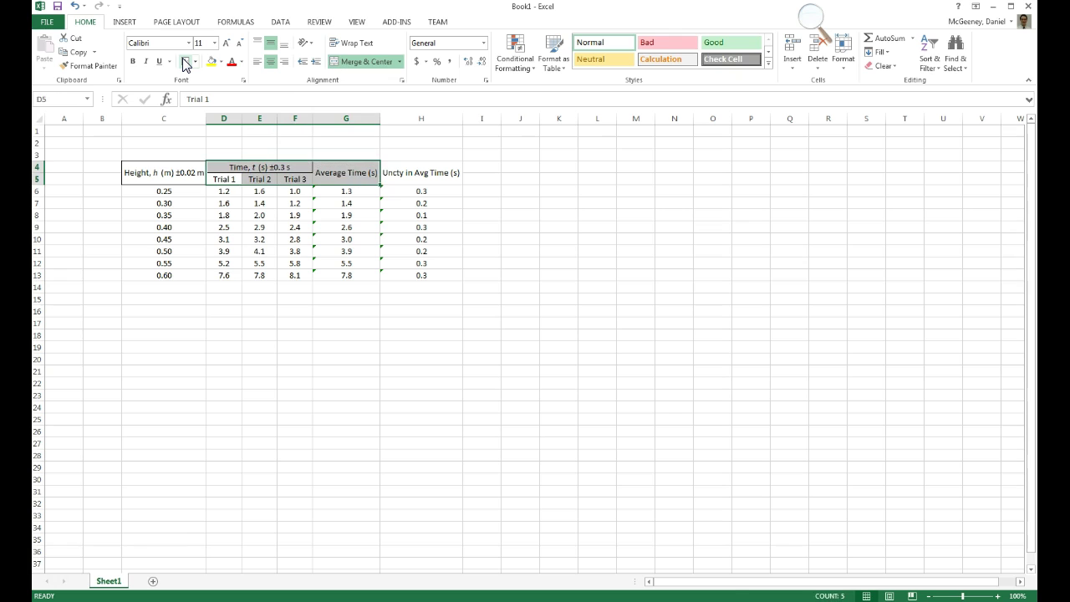
{"action": "key", "text": "shift+Down"}
{"action": "key", "text": "shift+Up"}
{"action": "key", "text": "shift+Left"}
{"action": "key", "text": "Right"}
{"action": "key", "text": "Right"}
{"action": "key", "text": "Right"}
{"action": "key", "text": "Right"}
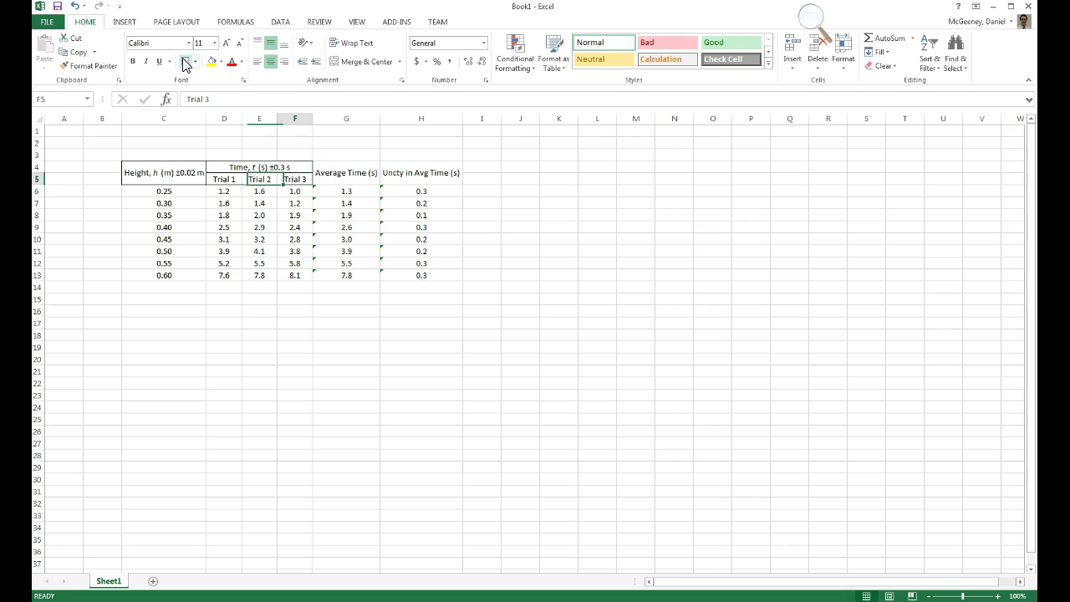
Add separate outside borders around the uncertainties H6:H13, average times G6:G13, trial times D6:F13 and heights C6:C13
{"action": "left_click_drag", "start_coordinate": [402, 196], "coordinate": [423, 279]}
{"action": "left_click", "coordinate": [346, 195]}
{"action": "left_click_drag", "start_coordinate": [345, 195], "coordinate": [350, 275]}
{"action": "left_click_drag", "start_coordinate": [288, 192], "coordinate": [224, 276]}
{"action": "left_click_drag", "start_coordinate": [176, 192], "coordinate": [184, 275]}
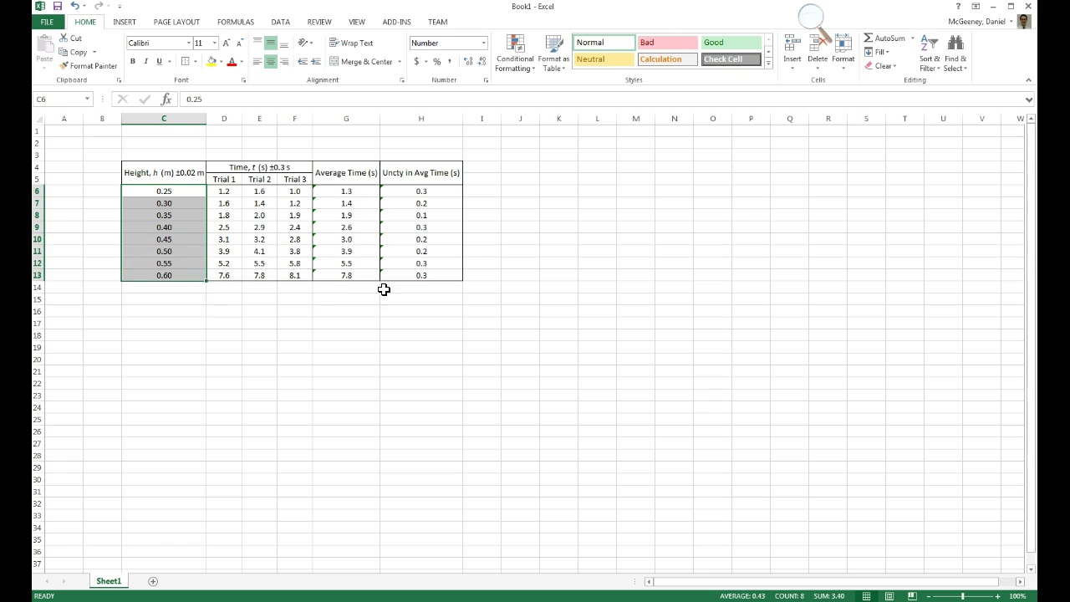
{"action": "left_click", "coordinate": [385, 278]}
Copy the Height column with its heading from C4:C13 to the area starting at C16
{"action": "left_click_drag", "start_coordinate": [198, 163], "coordinate": [186, 280]}
{"action": "key", "text": "ctrl+c"}
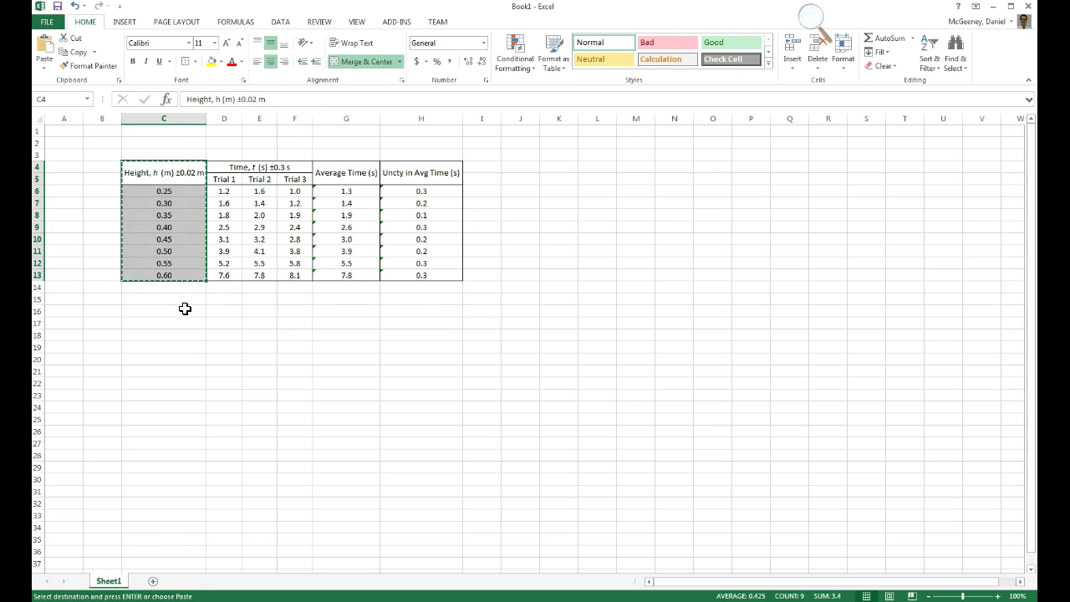
{"action": "left_click", "coordinate": [184, 309]}
{"action": "key", "text": "ctrl+v"}
Move the Average Time and Uncty in Avg Time columns from G4:H13 beside the copied heights, starting at D16
{"action": "left_click_drag", "start_coordinate": [349, 173], "coordinate": [427, 273]}
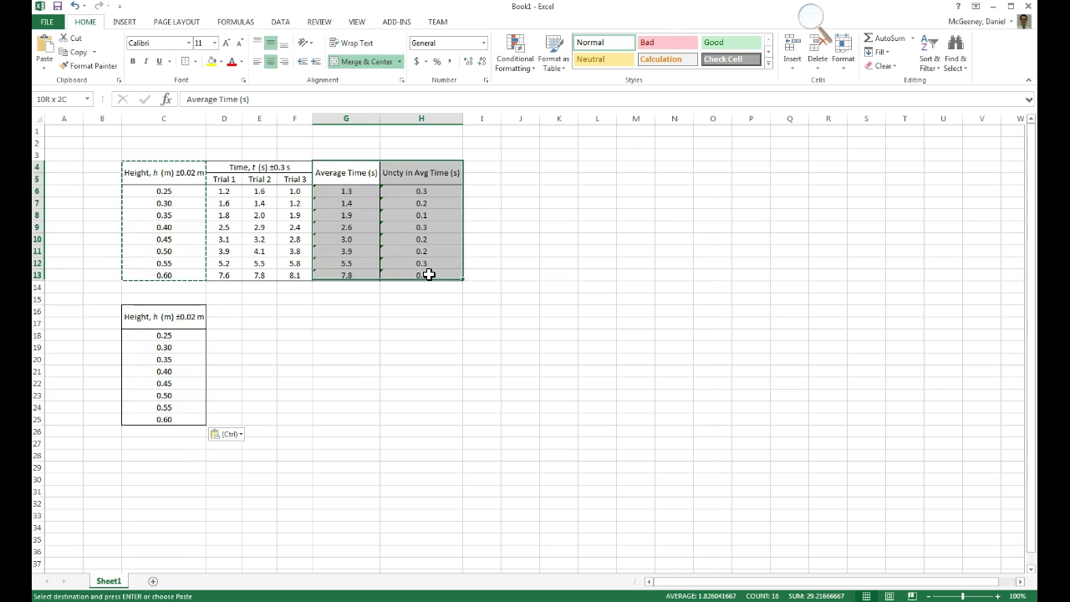
{"action": "key", "text": "ctrl+c"}
{"action": "left_click", "coordinate": [223, 312]}
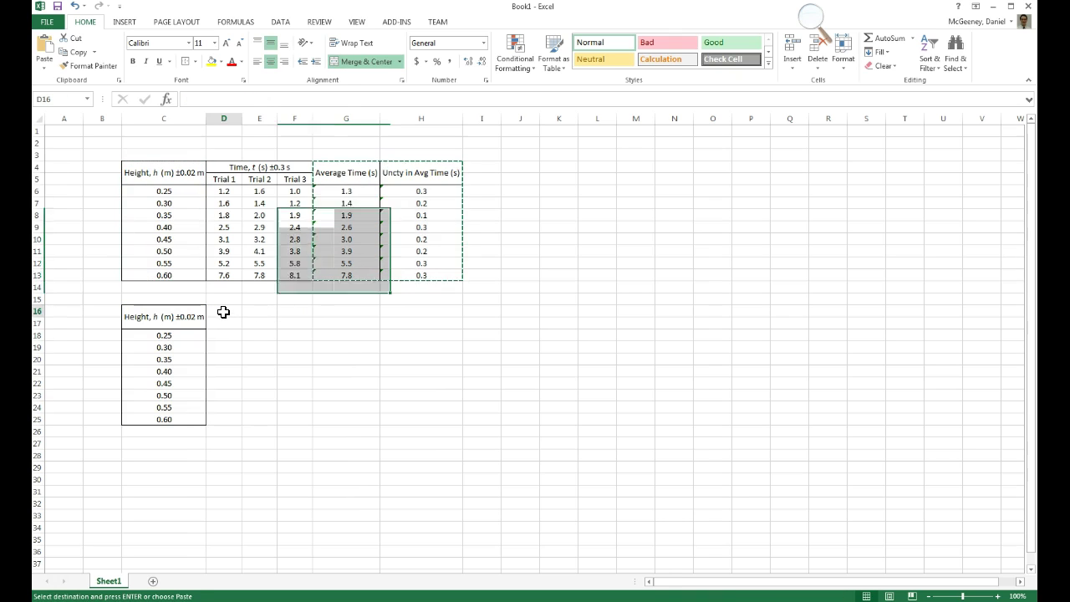
{"action": "key", "text": "ctrl+v"}
{"action": "left_click", "coordinate": [280, 308]}
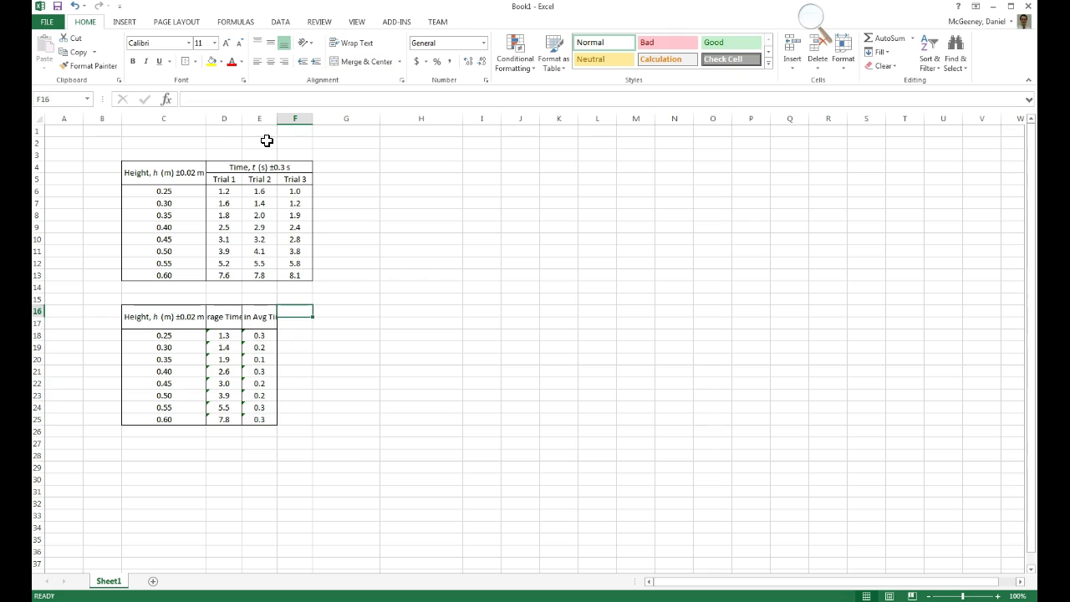
Move the new three-column table from C16:E25 beside the original data table, starting at H4
{"action": "left_click_drag", "start_coordinate": [191, 319], "coordinate": [267, 413]}
{"action": "key", "text": "ctrl+c"}
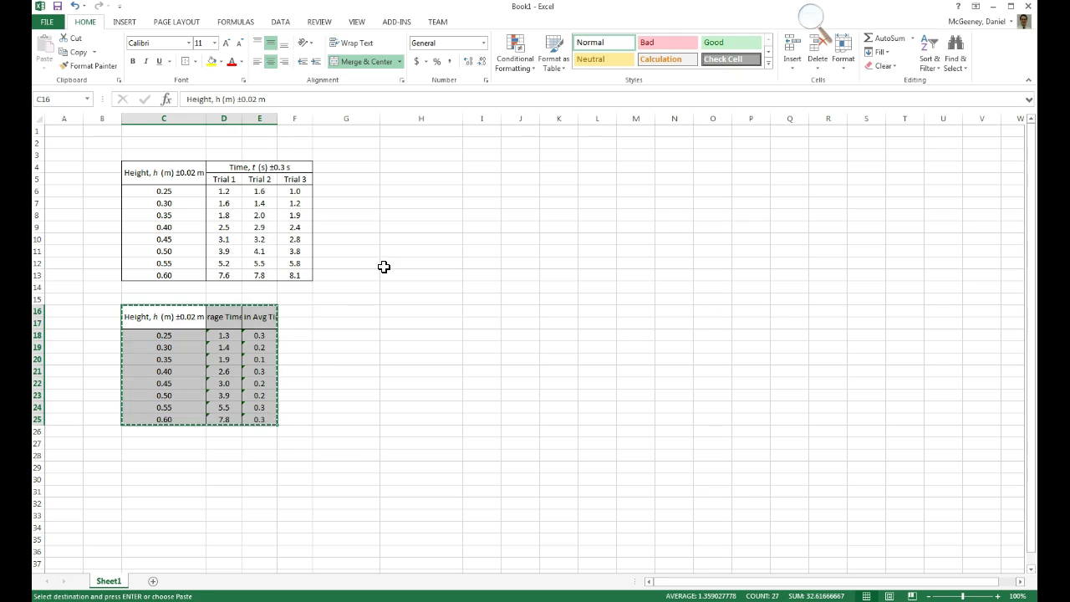
{"action": "left_click", "coordinate": [402, 173]}
{"action": "key", "text": "ctrl+v"}
{"action": "left_click", "coordinate": [421, 298]}
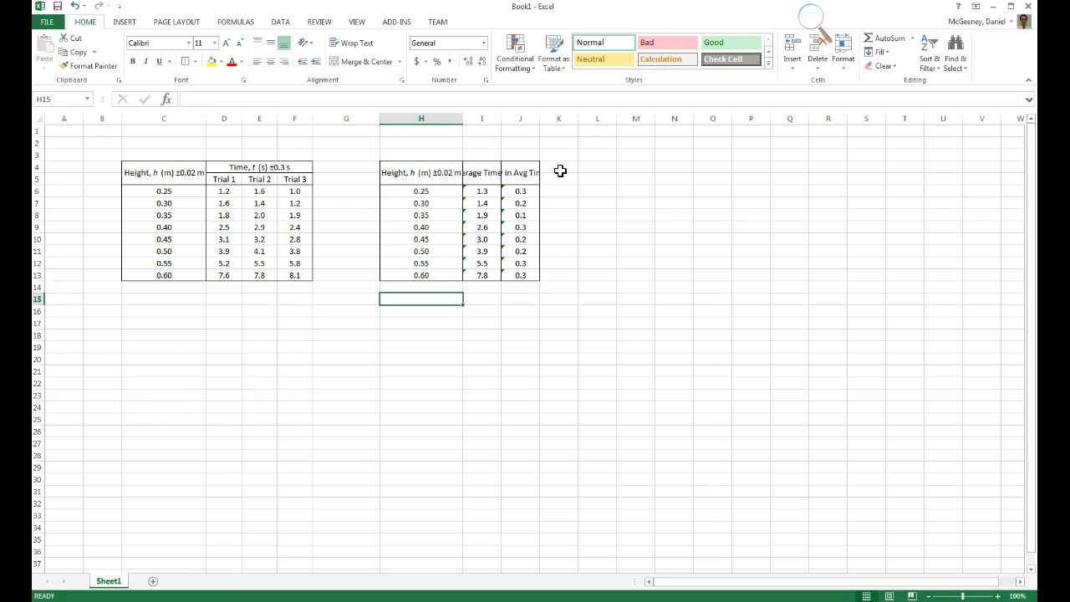
Fit columns I and J to their Average Time and uncertainty headings and slightly widen Height columns H and C
{"action": "left_click", "coordinate": [482, 108]}
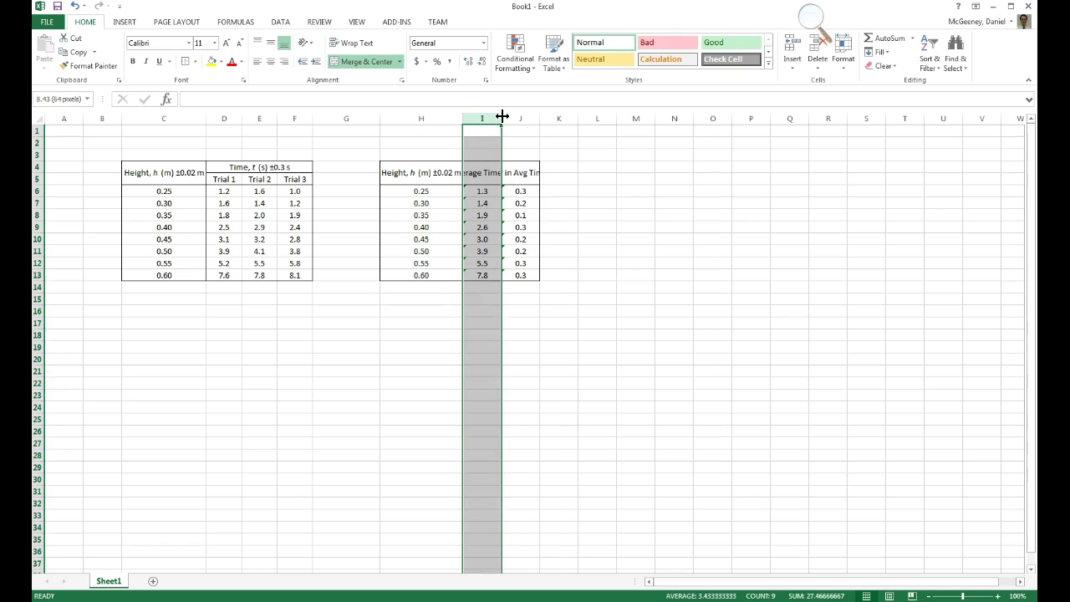
{"action": "left_click_drag", "start_coordinate": [490, 118], "coordinate": [521, 118]}
{"action": "double_click", "coordinate": [541, 117]}
{"action": "left_click", "coordinate": [493, 203]}
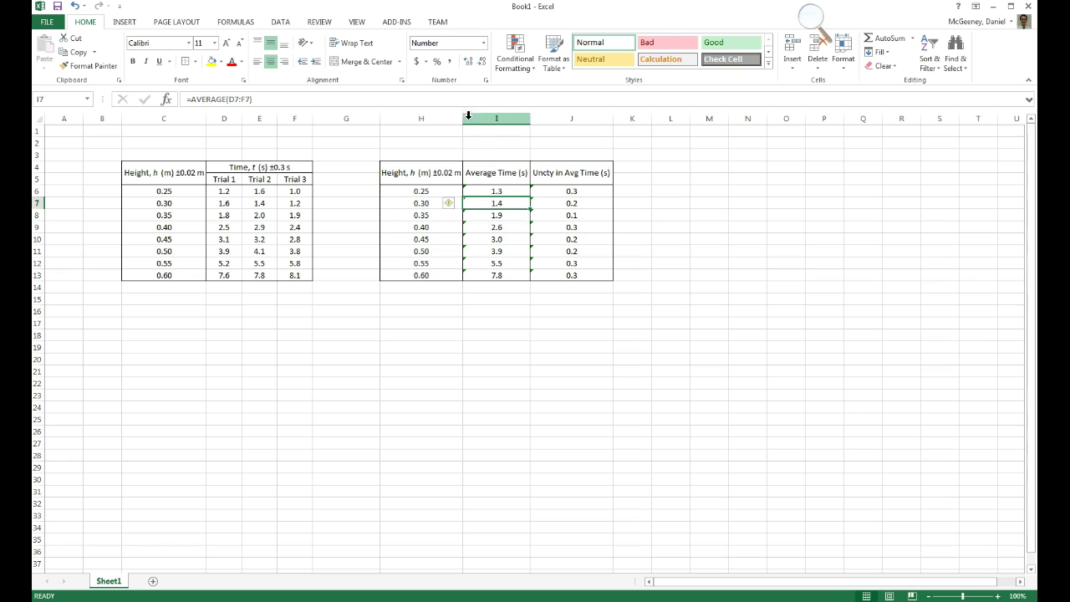
{"action": "left_click_drag", "start_coordinate": [462, 118], "coordinate": [464, 118]}
{"action": "left_click_drag", "start_coordinate": [202, 116], "coordinate": [204, 117]}
{"action": "left_click", "coordinate": [311, 311]}
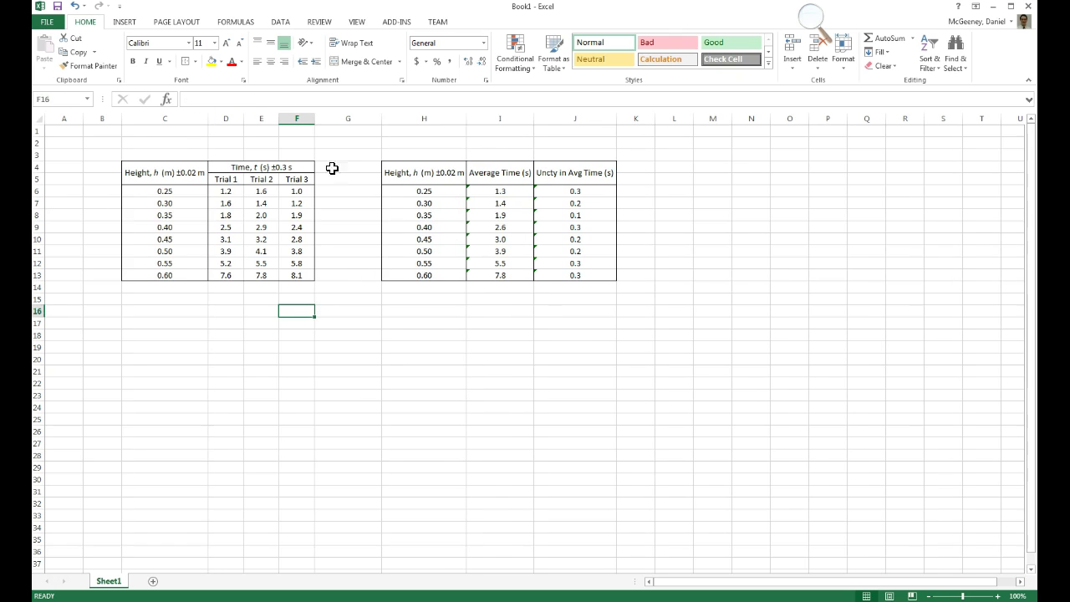
Insert a blank markers-only scatter chart and place it below the two data tables
{"action": "left_click", "coordinate": [134, 24]}
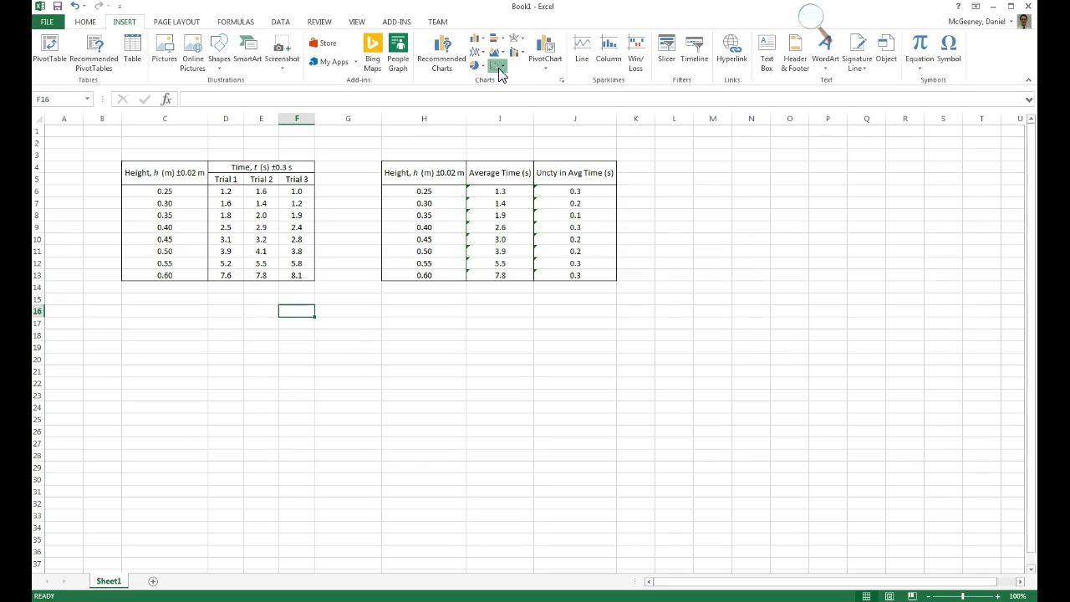
{"action": "left_click", "coordinate": [498, 66]}
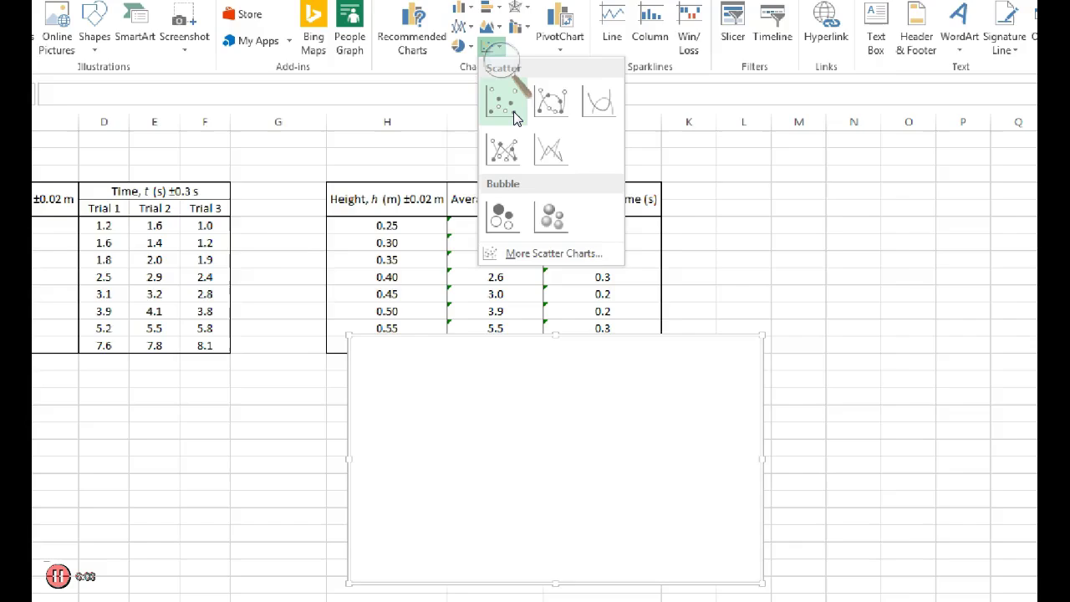
{"action": "left_click", "coordinate": [513, 111]}
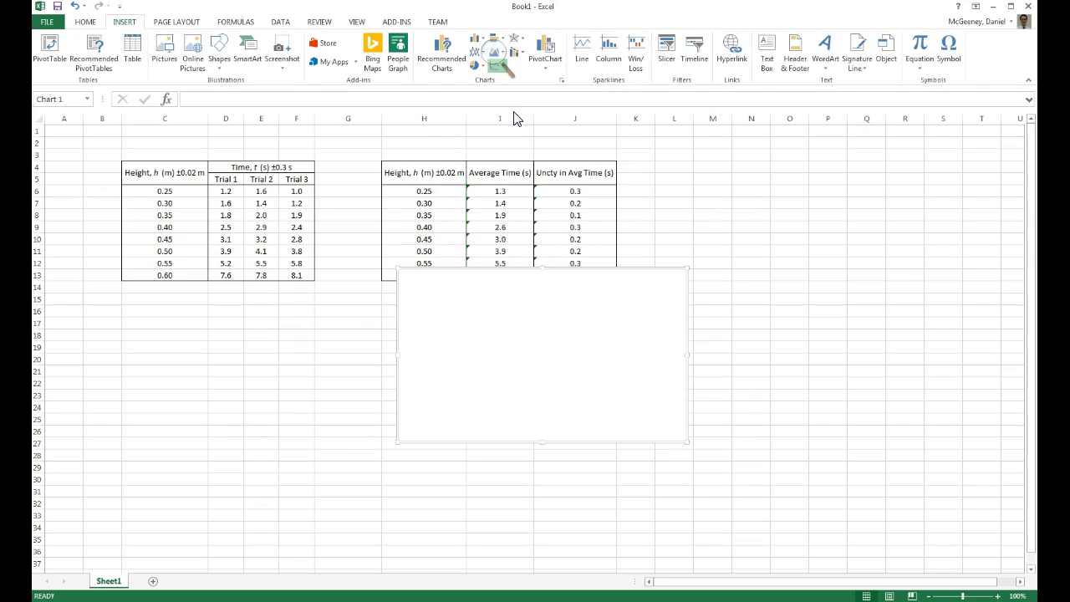
{"action": "left_click_drag", "start_coordinate": [580, 321], "coordinate": [411, 366]}
{"action": "right_click", "coordinate": [411, 368]}
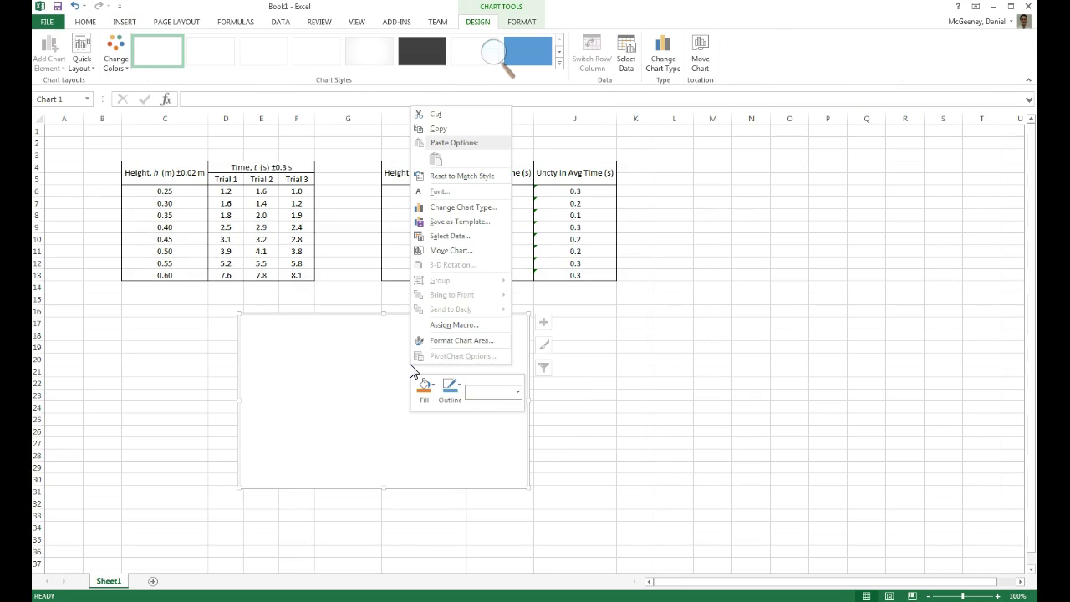
{"action": "left_click", "coordinate": [380, 366]}
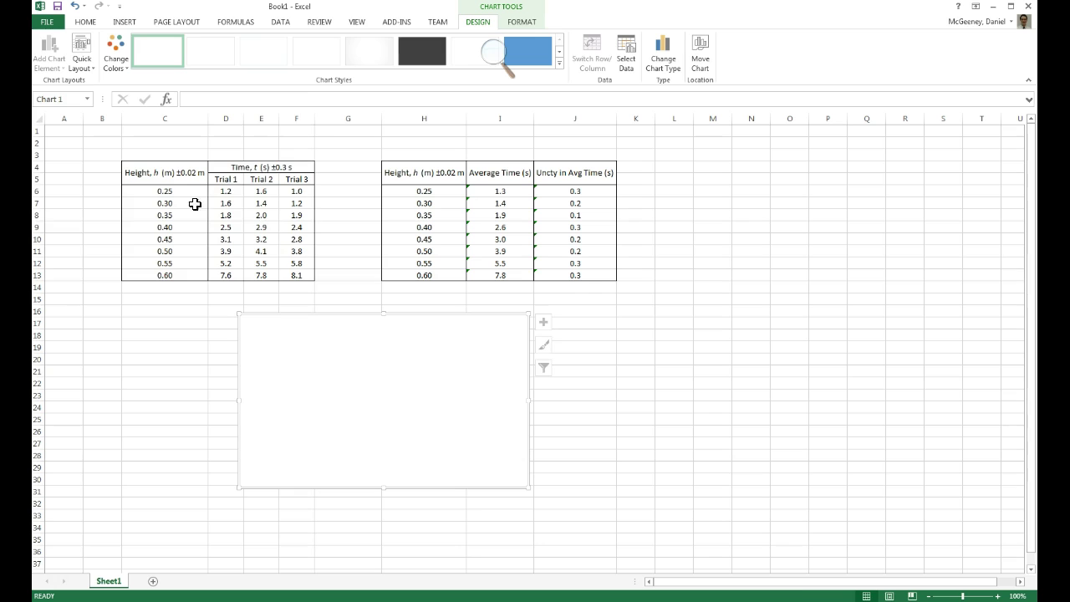
Add a data series to the chart with the heights in H6:H13 as its X values
{"action": "left_click_drag", "start_coordinate": [157, 180], "coordinate": [270, 280]}
{"action": "left_click", "coordinate": [387, 392]}
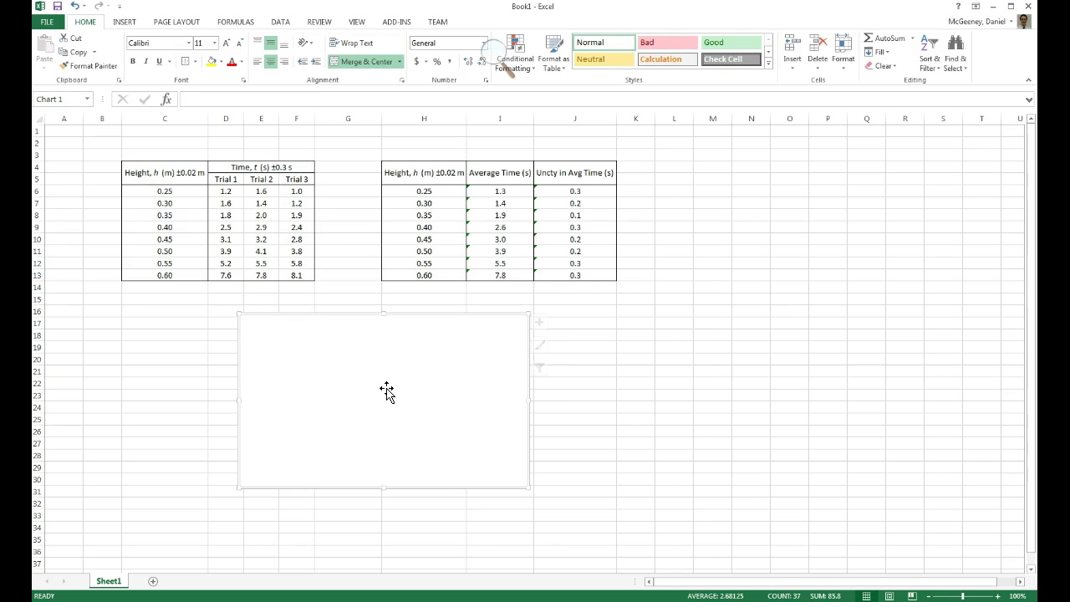
{"action": "right_click", "coordinate": [371, 352]}
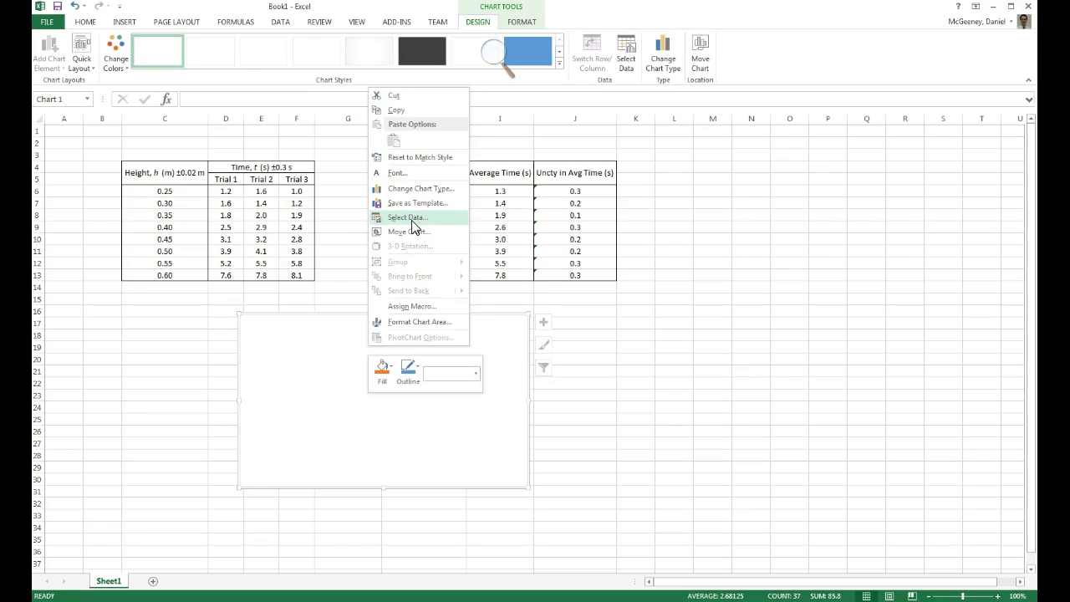
{"action": "left_click", "coordinate": [413, 224]}
{"action": "left_click", "coordinate": [149, 273]}
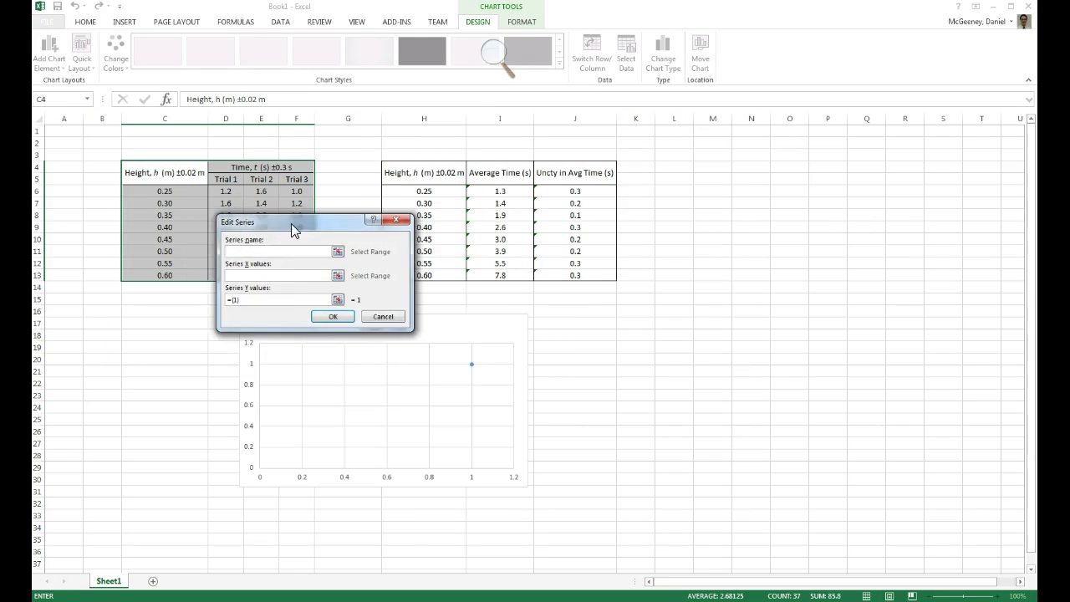
{"action": "left_click_drag", "start_coordinate": [291, 222], "coordinate": [636, 295]}
{"action": "left_click", "coordinate": [614, 345]}
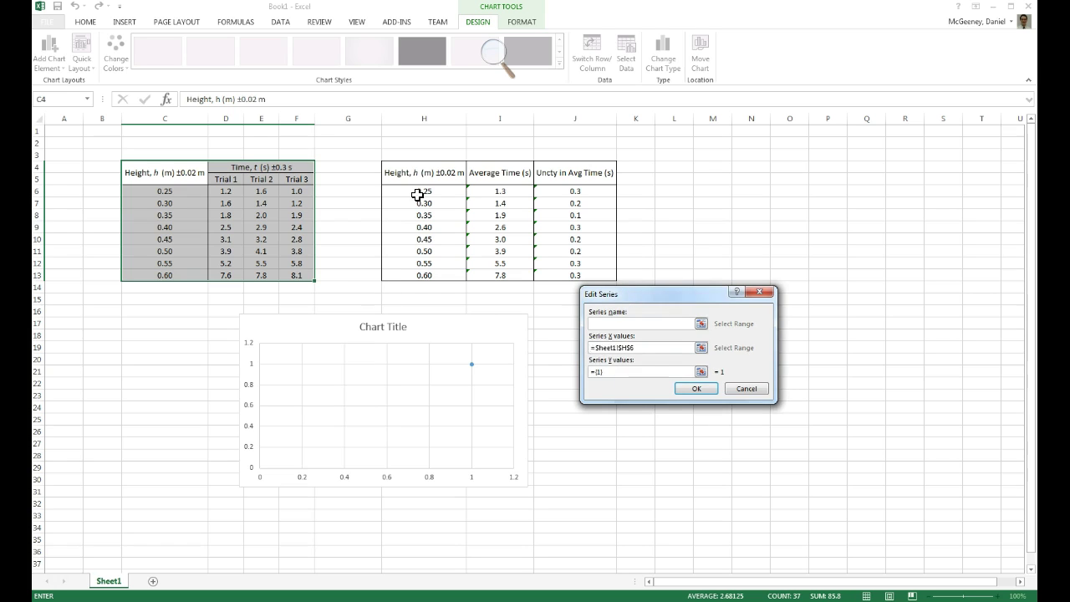
{"action": "left_click_drag", "start_coordinate": [418, 194], "coordinate": [423, 276]}
Set the series' Y values to the average times in I6:I13 and accept the chart's data source
{"action": "left_click_drag", "start_coordinate": [625, 371], "coordinate": [585, 373]}
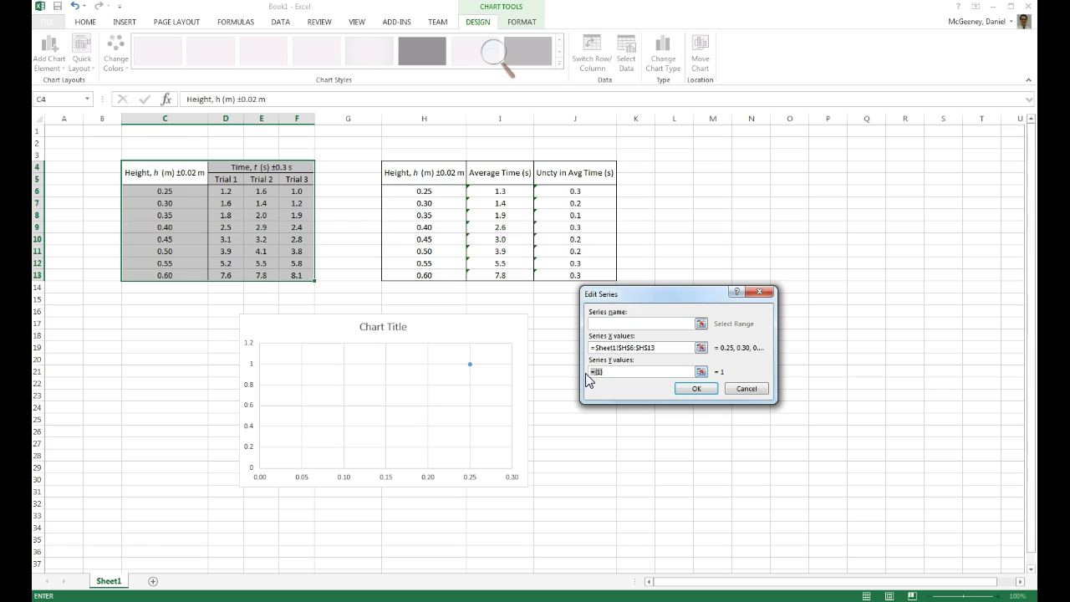
{"action": "key", "text": "BackSpace"}
{"action": "left_click_drag", "start_coordinate": [487, 192], "coordinate": [497, 275]}
{"action": "left_click", "coordinate": [694, 392]}
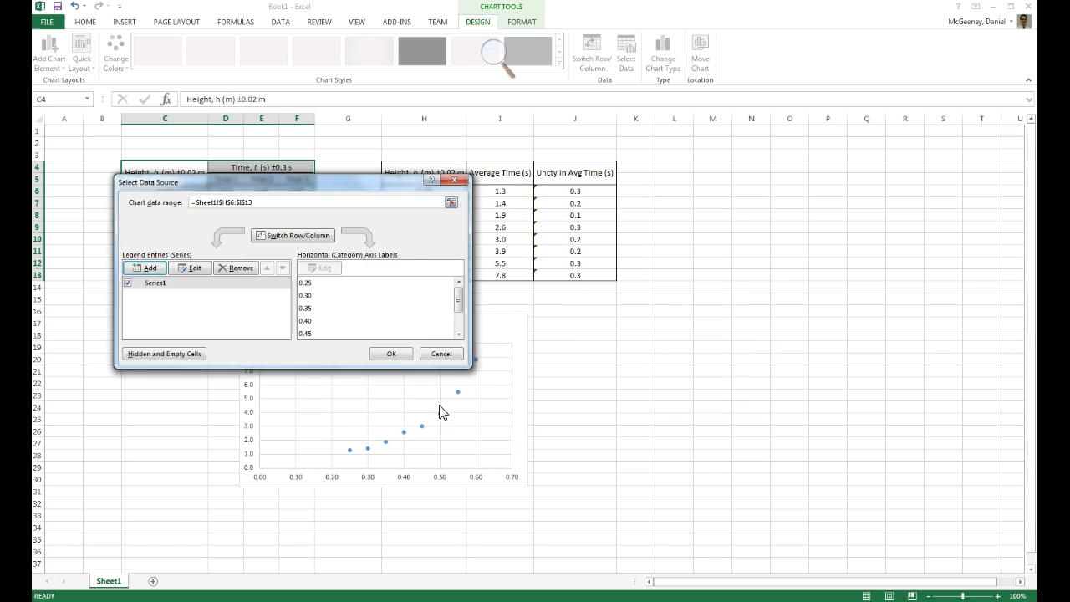
{"action": "left_click", "coordinate": [391, 353]}
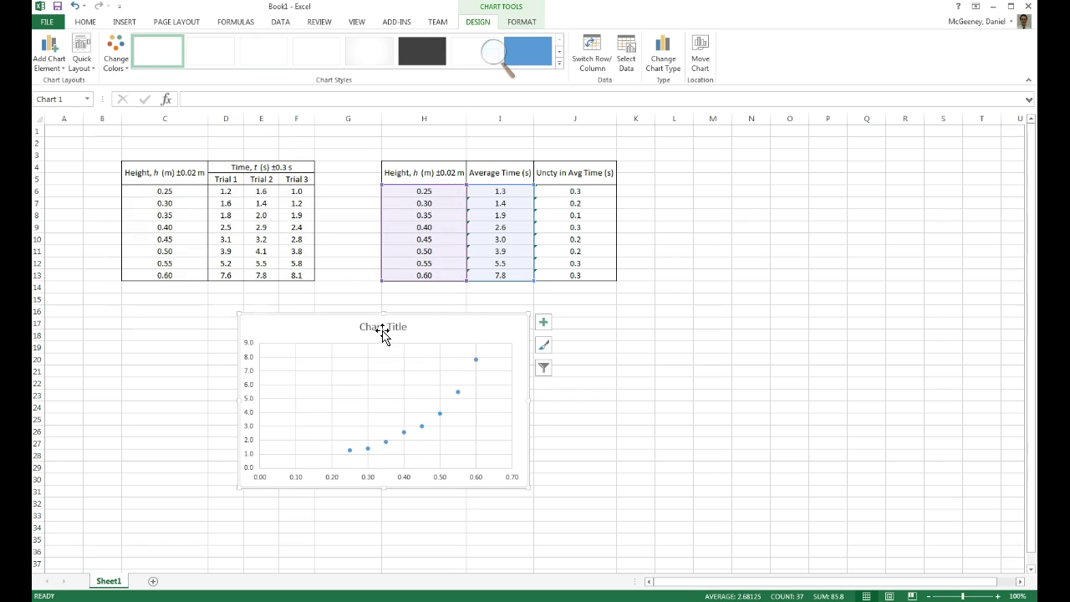
Add axis titles to the scatter chart
{"action": "left_click", "coordinate": [382, 328]}
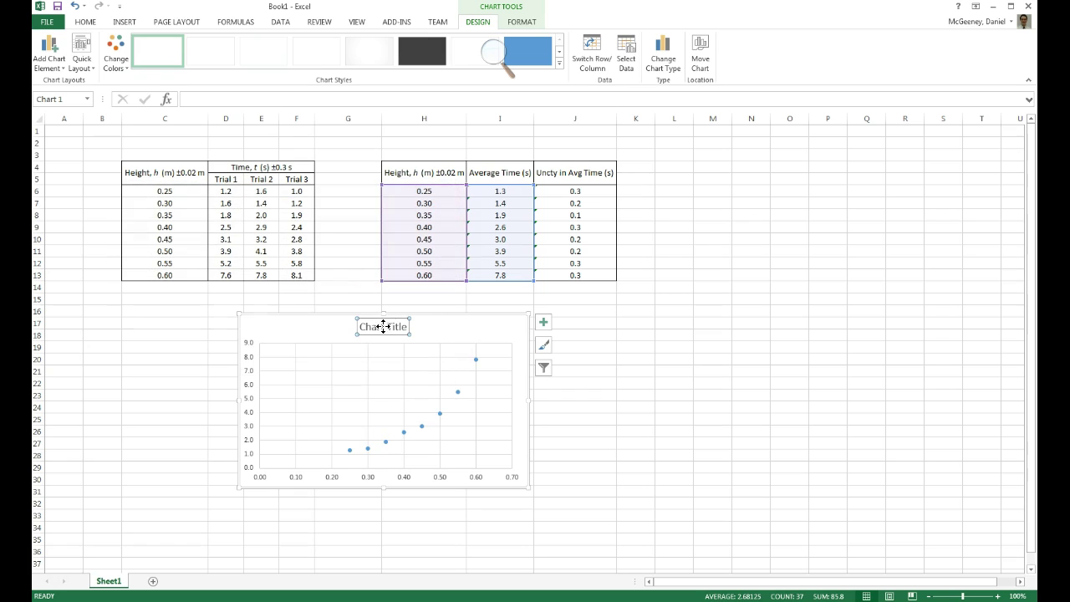
{"action": "left_click", "coordinate": [543, 325]}
{"action": "left_click", "coordinate": [572, 349]}
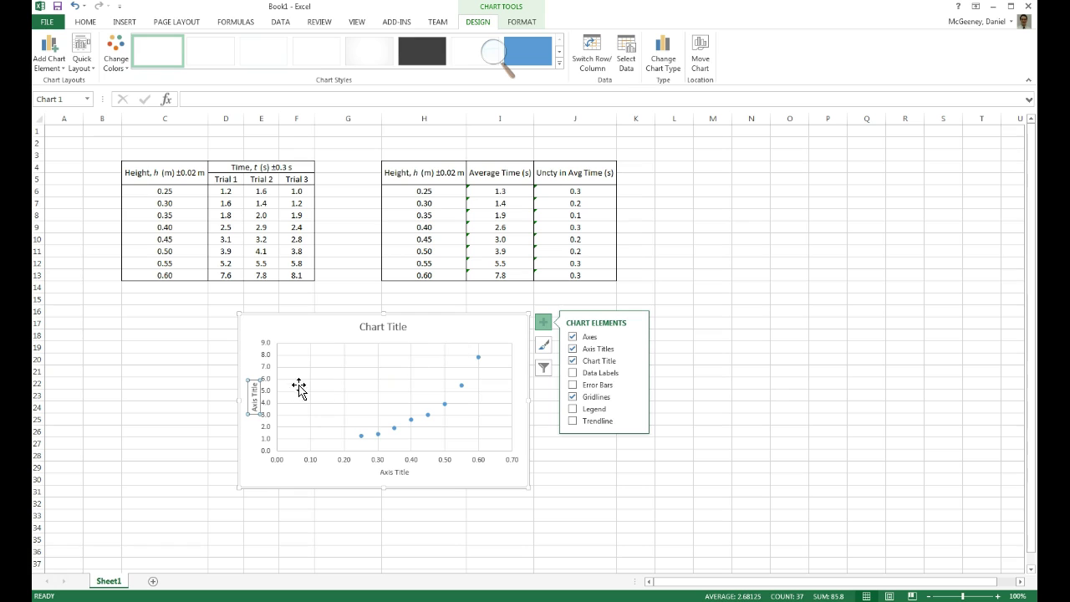
{"action": "left_click", "coordinate": [521, 298]}
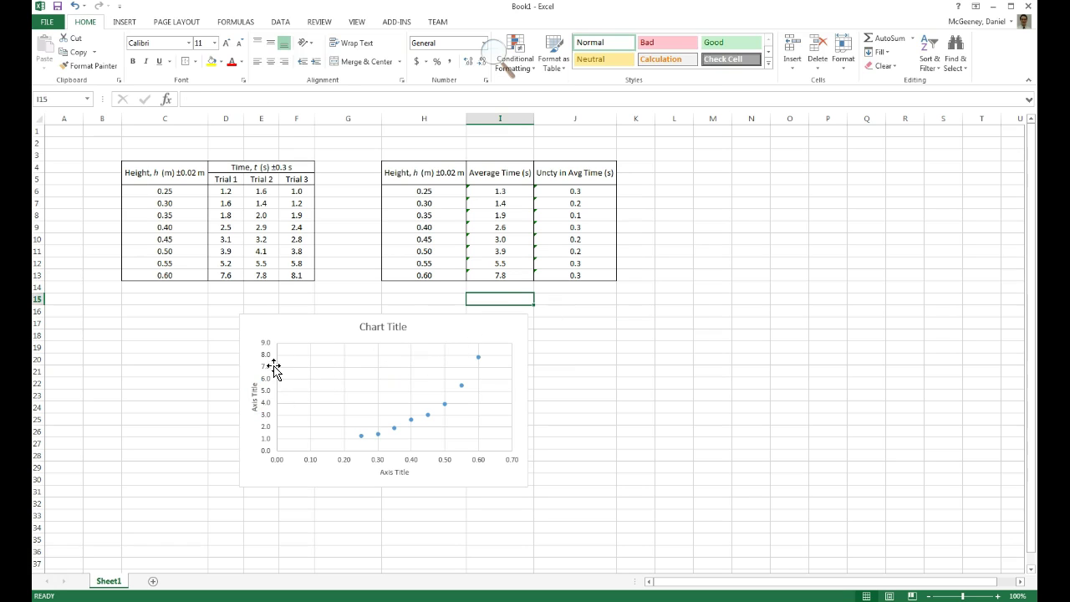
Enter "Height, h" as the vertical axis title, copy it, and replace it with "Time, t (s)" with an italic t
{"action": "left_click", "coordinate": [254, 399]}
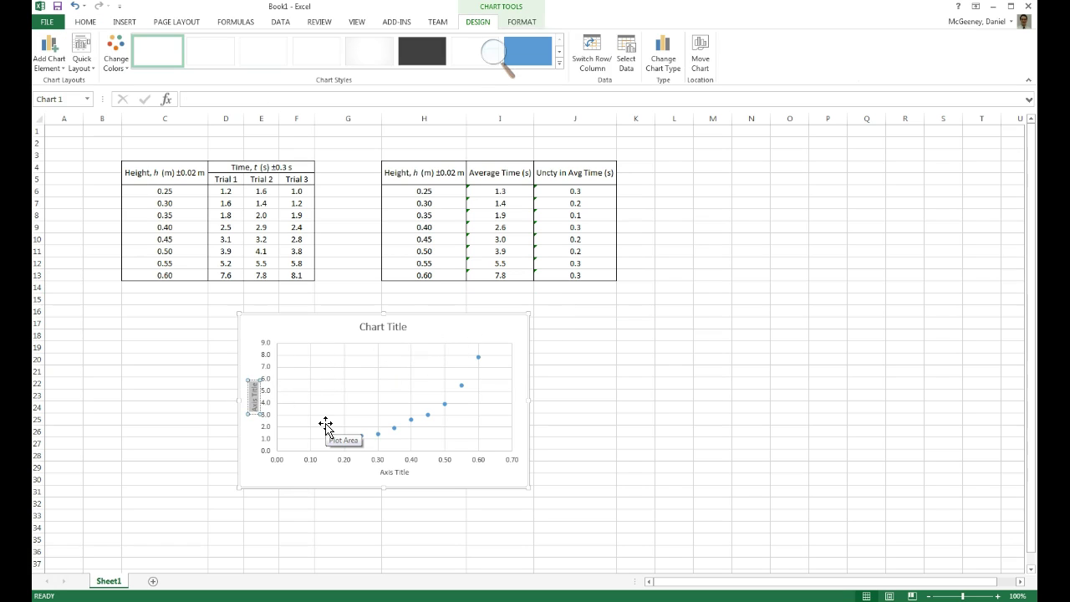
{"action": "type", "text": "Height, h"}
{"action": "key", "text": "ctrl+a"}
{"action": "key", "text": "ctrl+c"}
{"action": "key", "text": "BackSpace"}
{"action": "type", "text": "Time, t (s)"}
Paste the copied text into the horizontal axis title in the chart's formatting and complete it as "Height, h (m)" with an italic h
{"action": "left_click", "coordinate": [366, 462]}
{"action": "key", "text": "ctrl+a"}
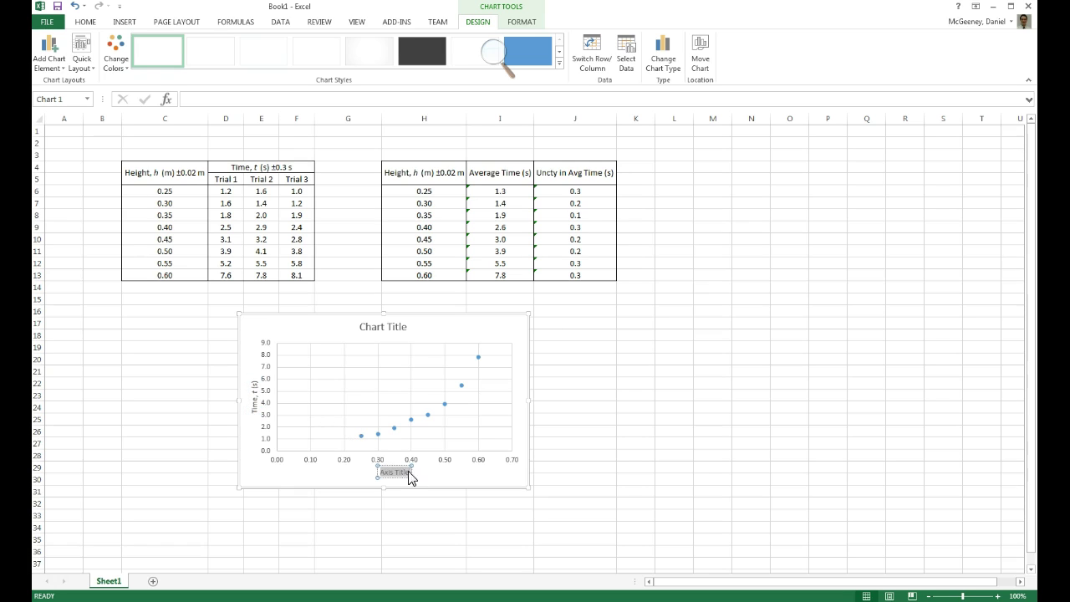
{"action": "key", "text": "ctrl+v"}
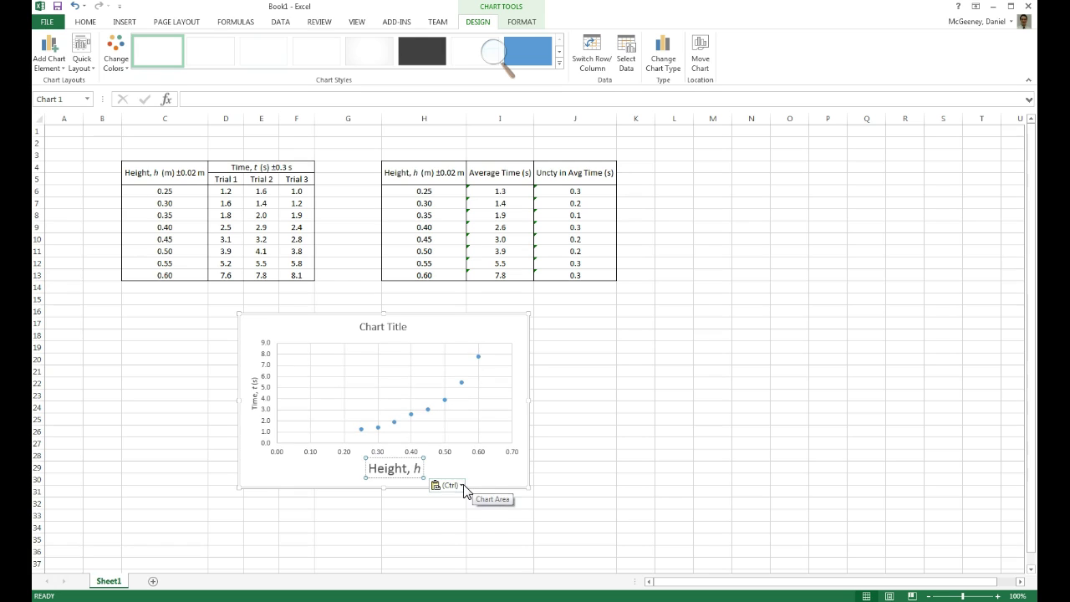
{"action": "left_click", "coordinate": [455, 485]}
{"action": "left_click", "coordinate": [468, 511]}
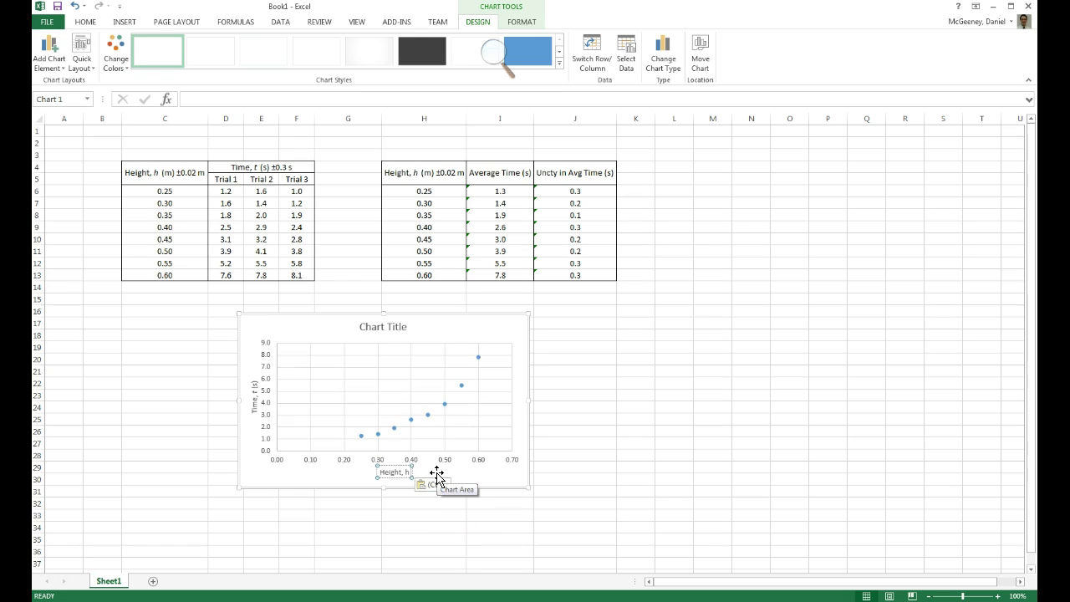
{"action": "type", "text": "(m)"}
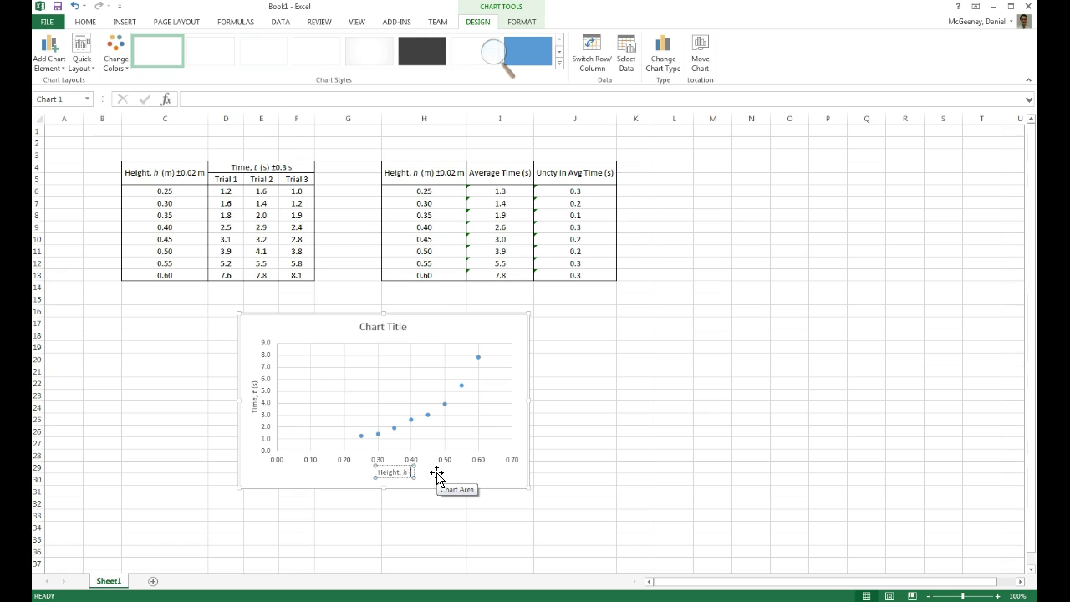
{"action": "left_click", "coordinate": [620, 326]}
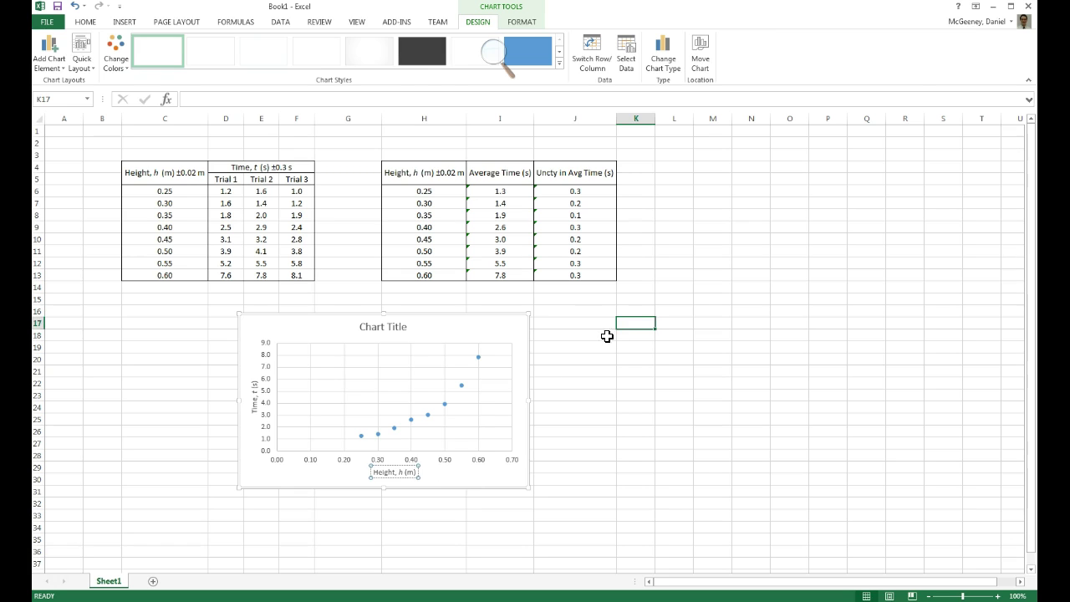
Add error bars to the chart's data series
{"action": "left_click", "coordinate": [464, 387]}
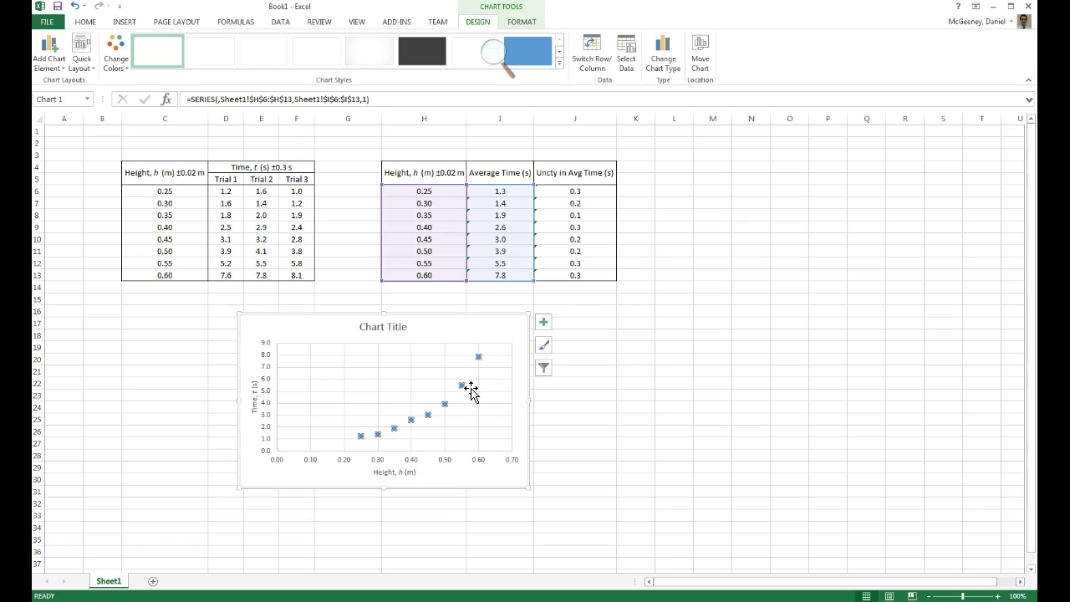
{"action": "left_click", "coordinate": [543, 323]}
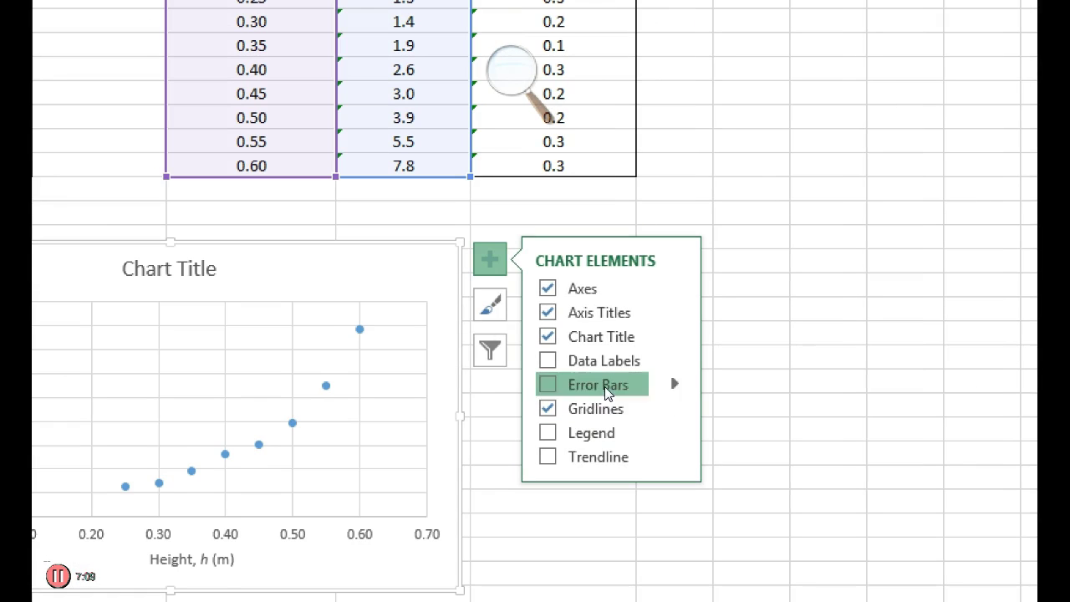
{"action": "left_click", "coordinate": [605, 385]}
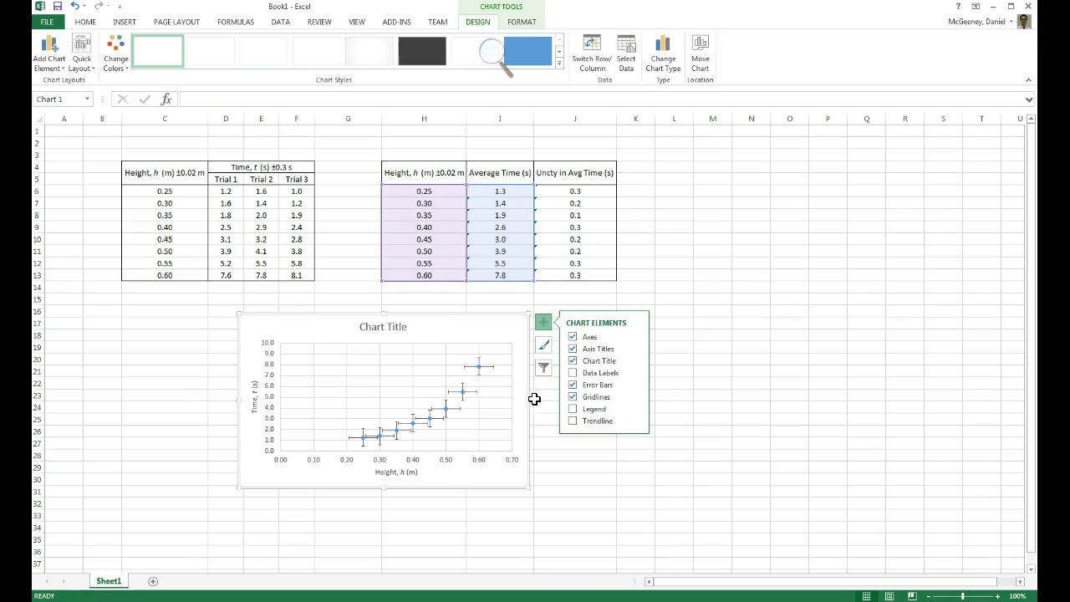
{"action": "left_click", "coordinate": [679, 310]}
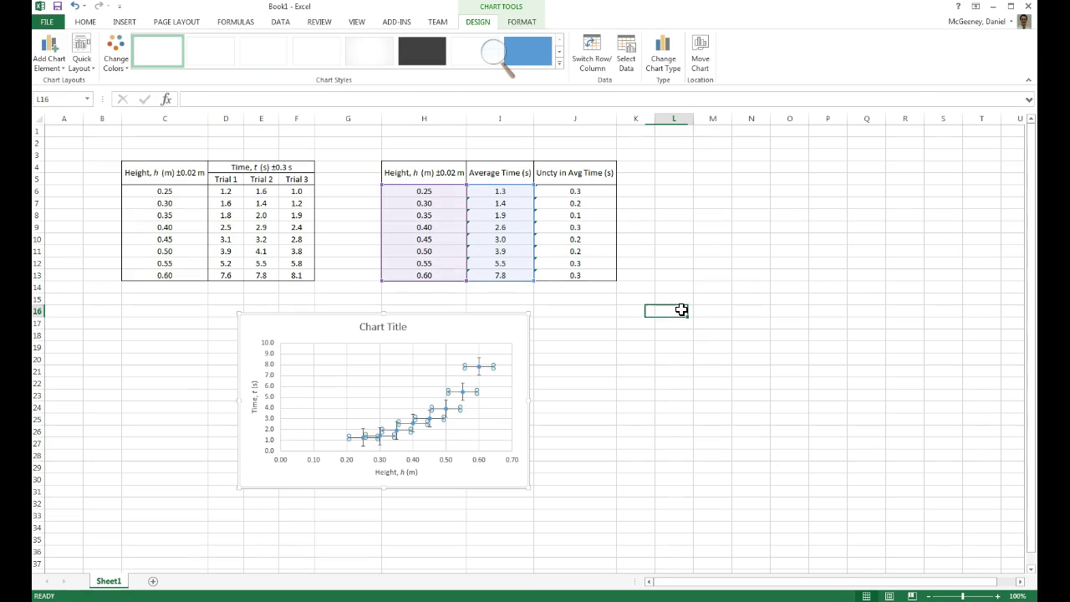
Set the chart's horizontal error bars to a fixed value of 0.02
{"action": "left_click", "coordinate": [473, 392]}
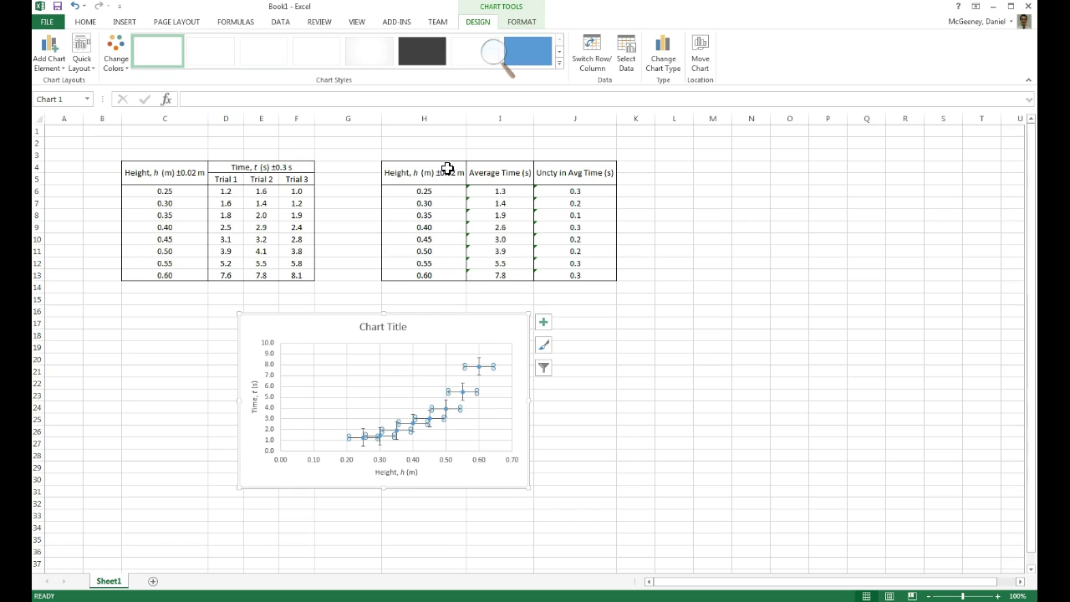
{"action": "right_click", "coordinate": [426, 429]}
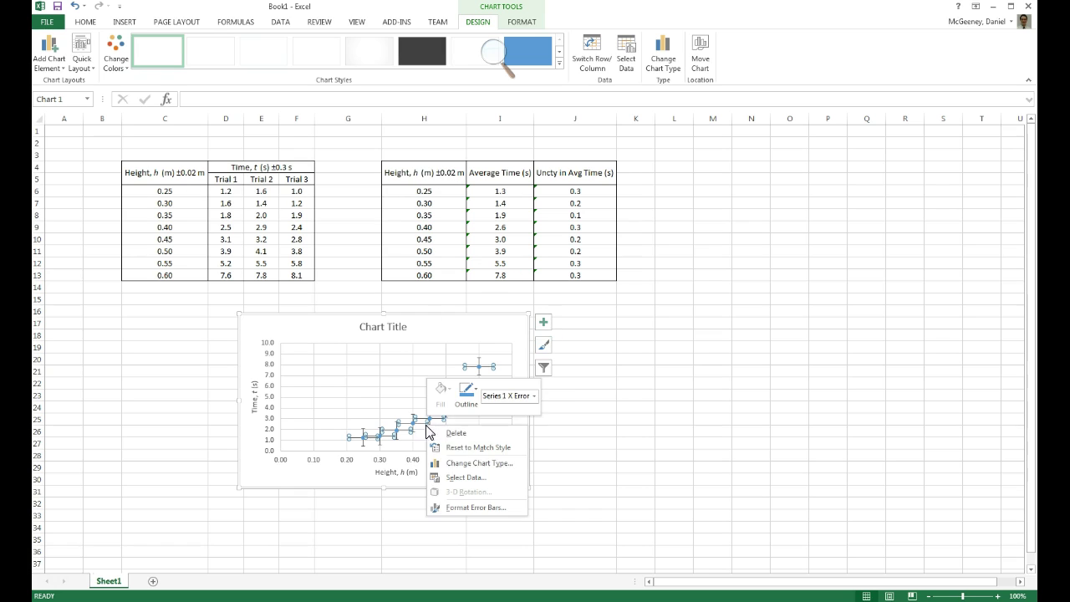
{"action": "left_click", "coordinate": [543, 322]}
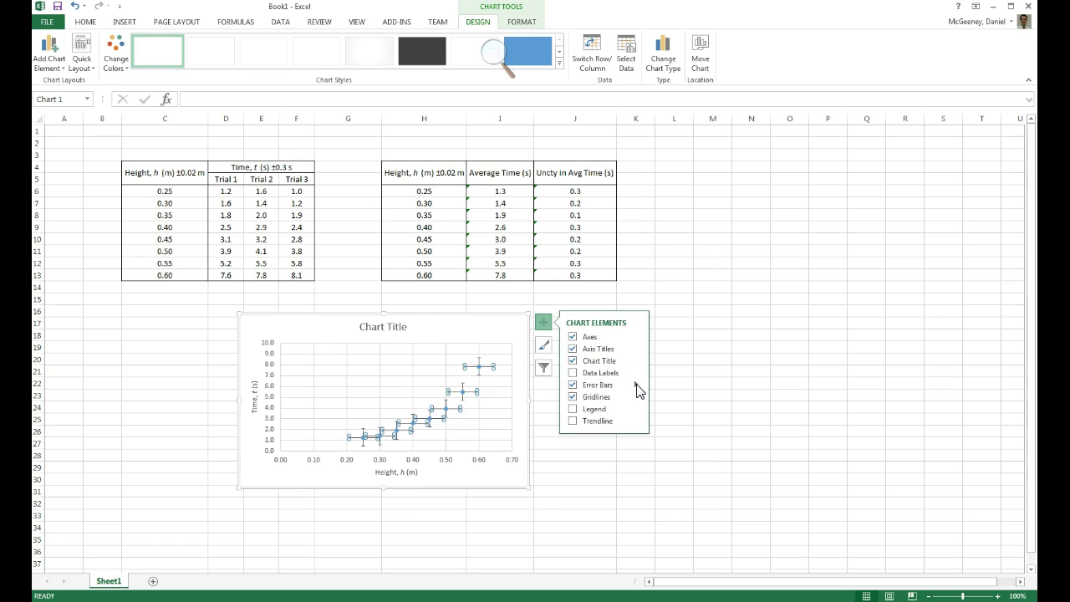
{"action": "left_click", "coordinate": [636, 385]}
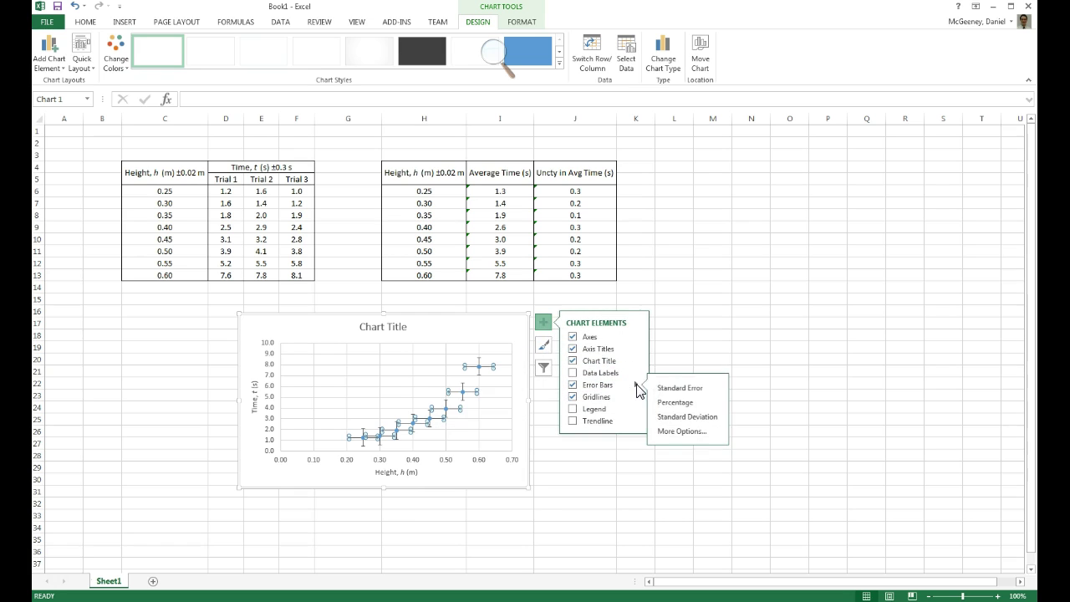
{"action": "left_click", "coordinate": [684, 431]}
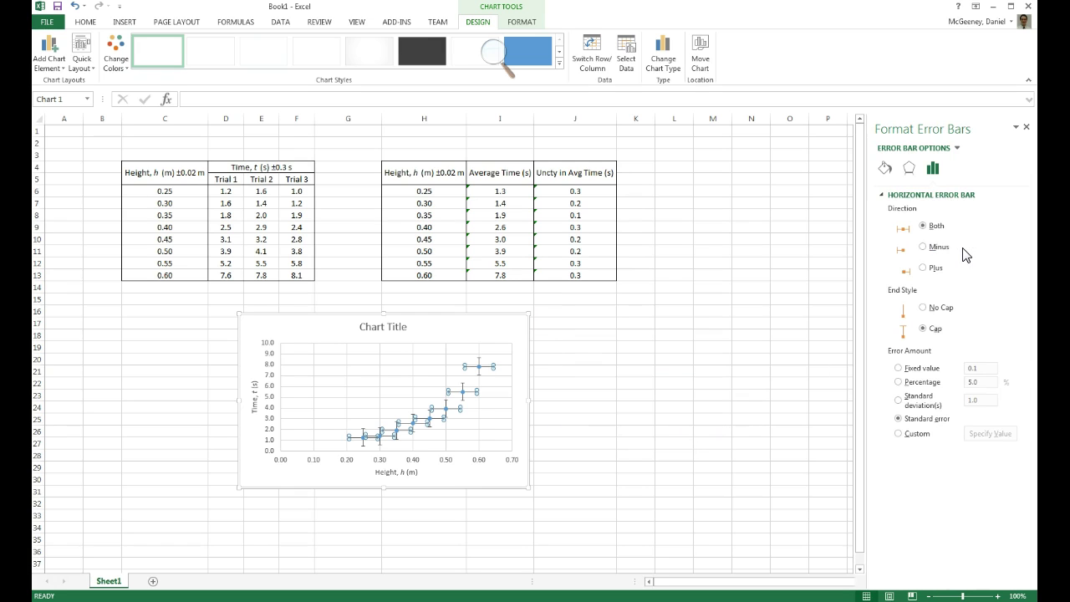
{"action": "left_click", "coordinate": [920, 369]}
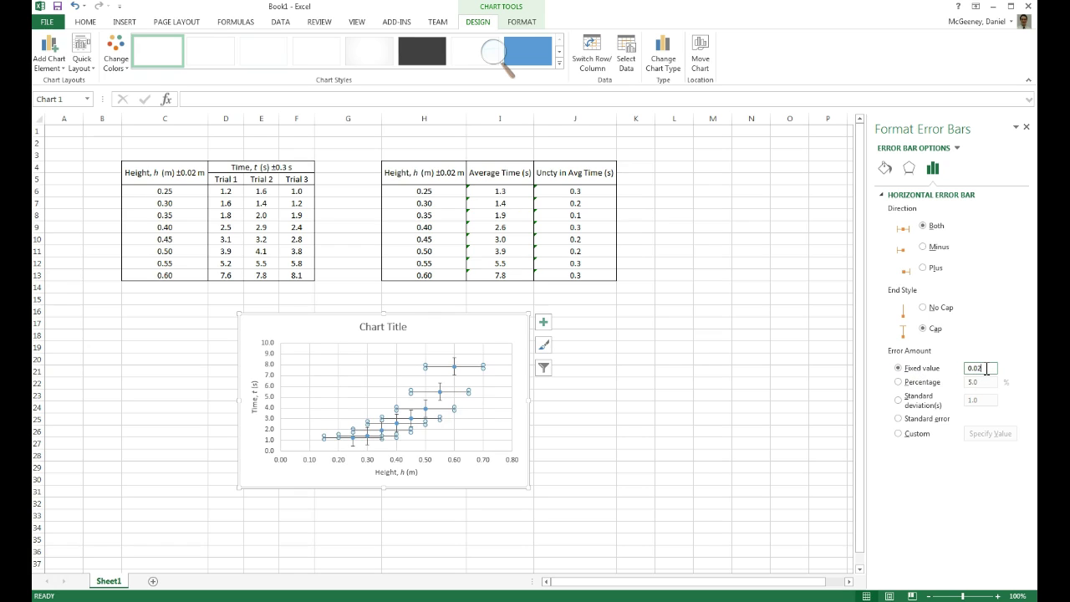
{"action": "key", "text": "Return"}
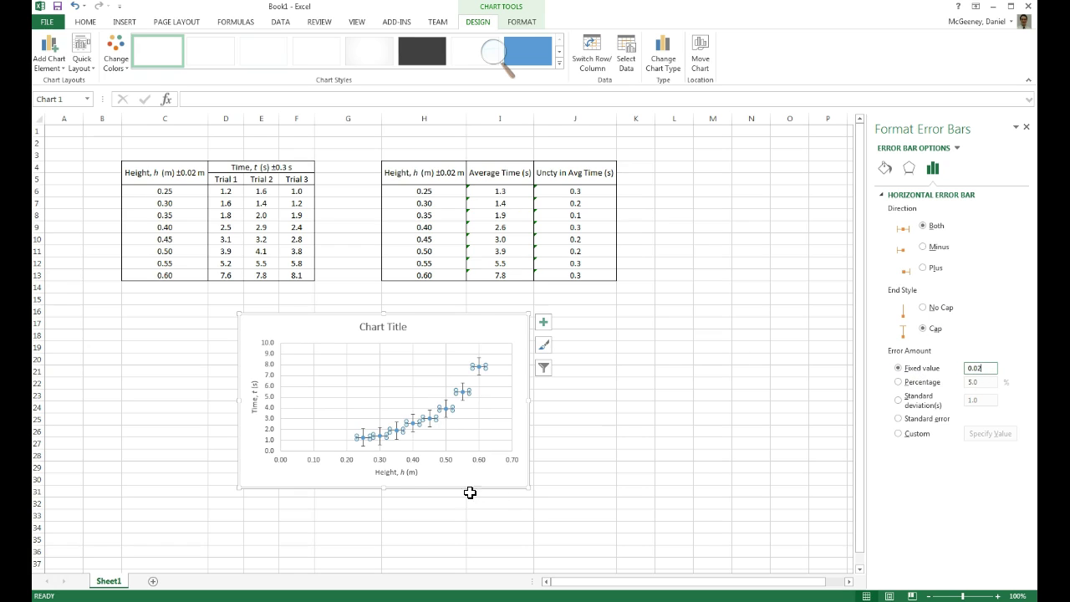
Switch the error amount of the chart's vertical error bars to Custom
{"action": "left_click", "coordinate": [478, 360]}
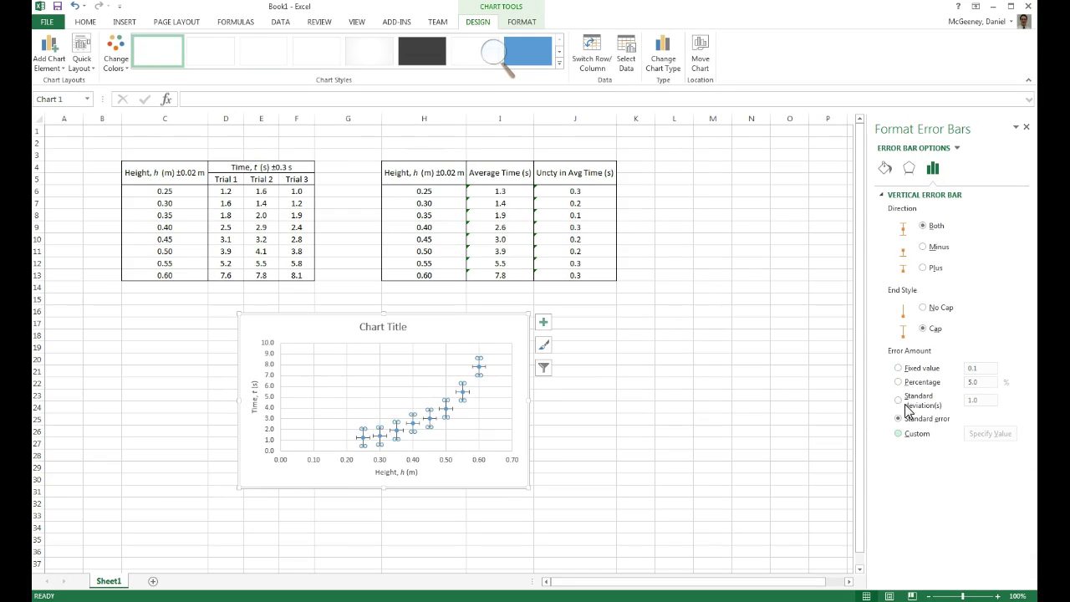
{"action": "left_click_drag", "start_coordinate": [576, 275], "coordinate": [575, 192]}
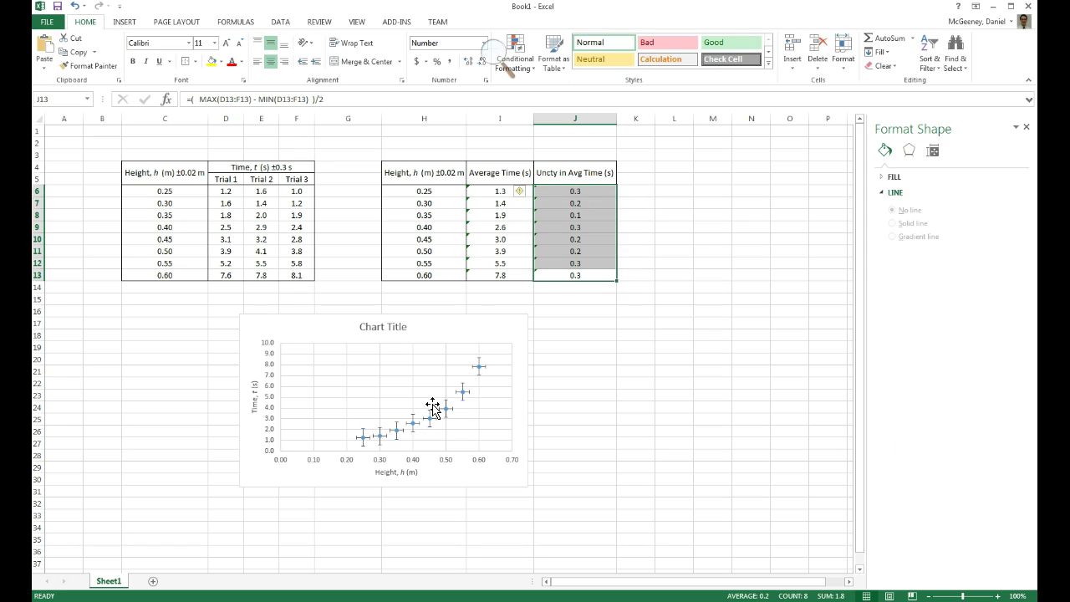
{"action": "left_click", "coordinate": [464, 407]}
{"action": "left_click", "coordinate": [462, 398]}
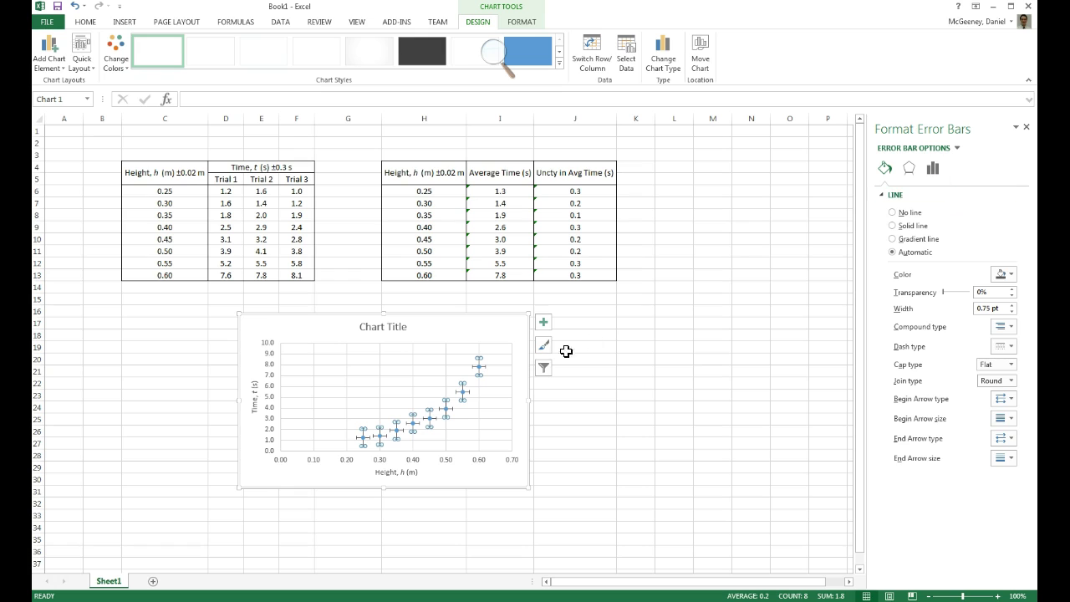
{"action": "left_click", "coordinate": [933, 169]}
{"action": "left_click", "coordinate": [915, 435]}
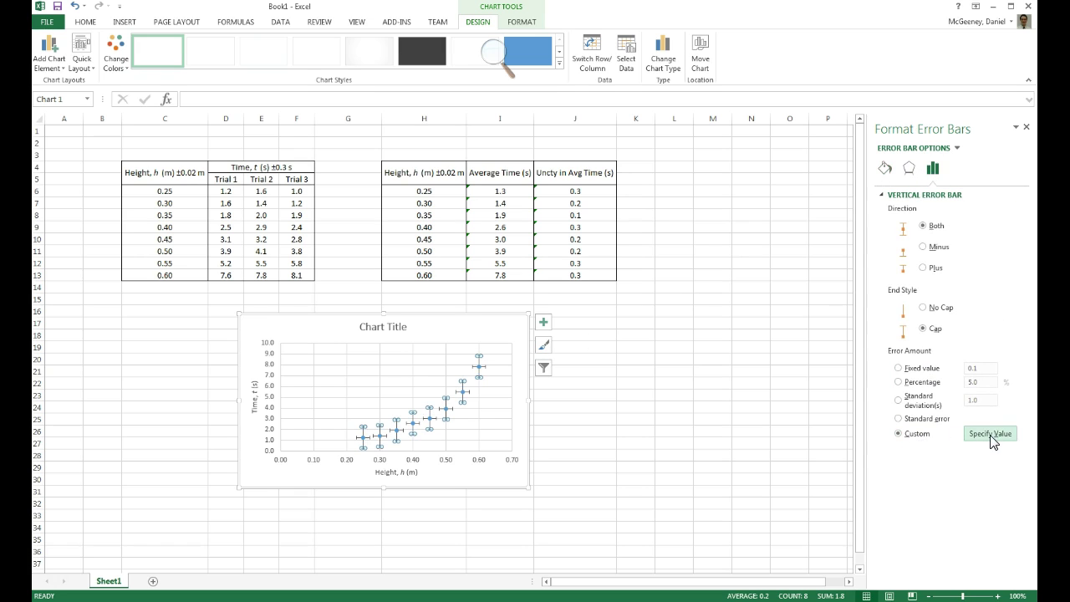
Specify the average-time uncertainties in J6:J13 as both the positive and negative error values of the vertical error bars
{"action": "left_click", "coordinate": [987, 435]}
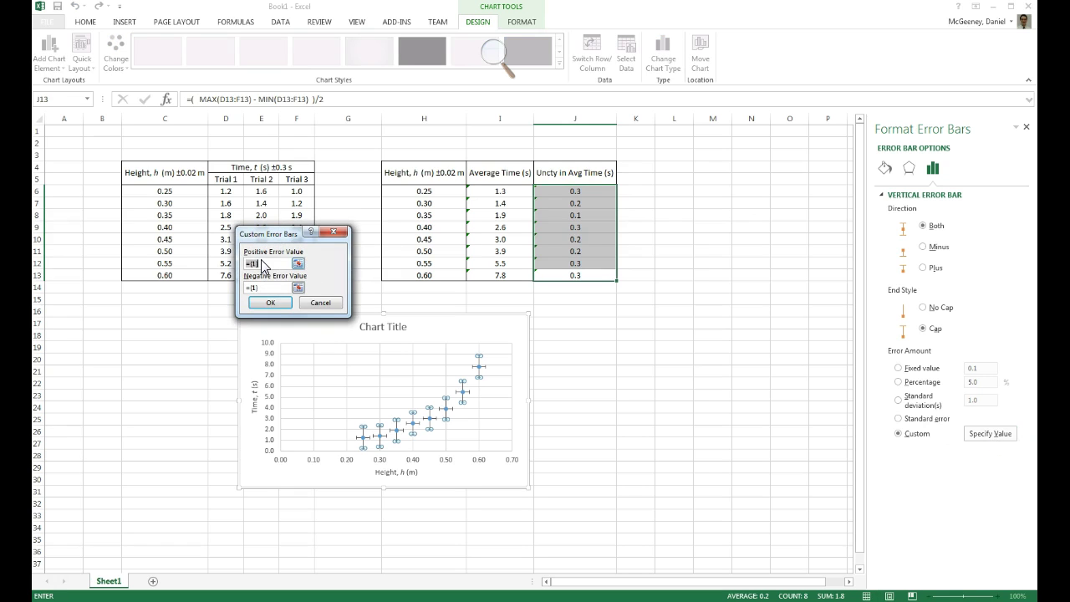
{"action": "left_click_drag", "start_coordinate": [593, 191], "coordinate": [545, 277]}
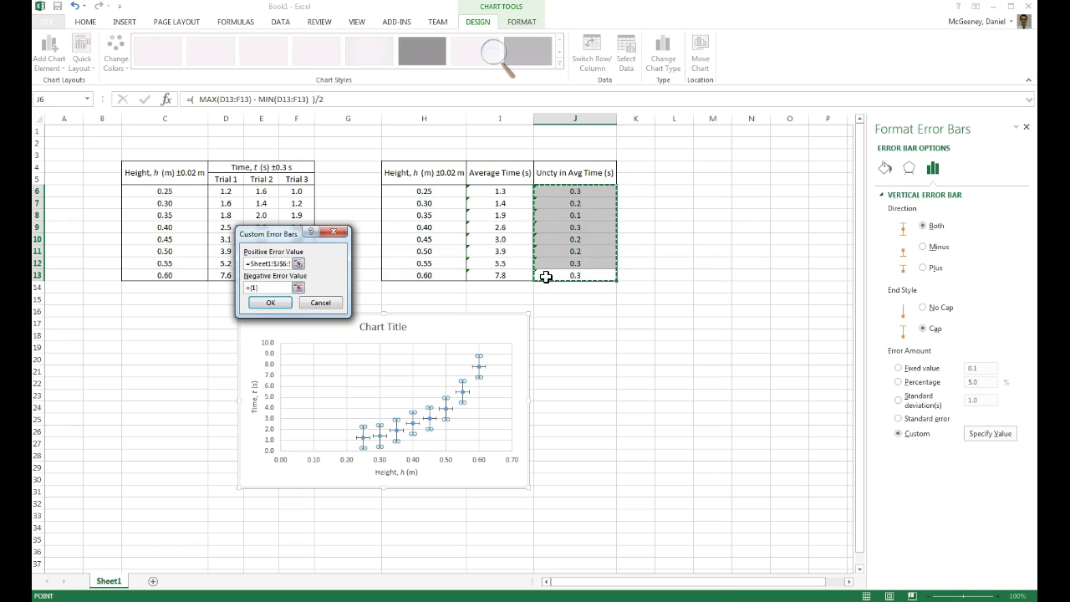
{"action": "key", "text": "Tab"}
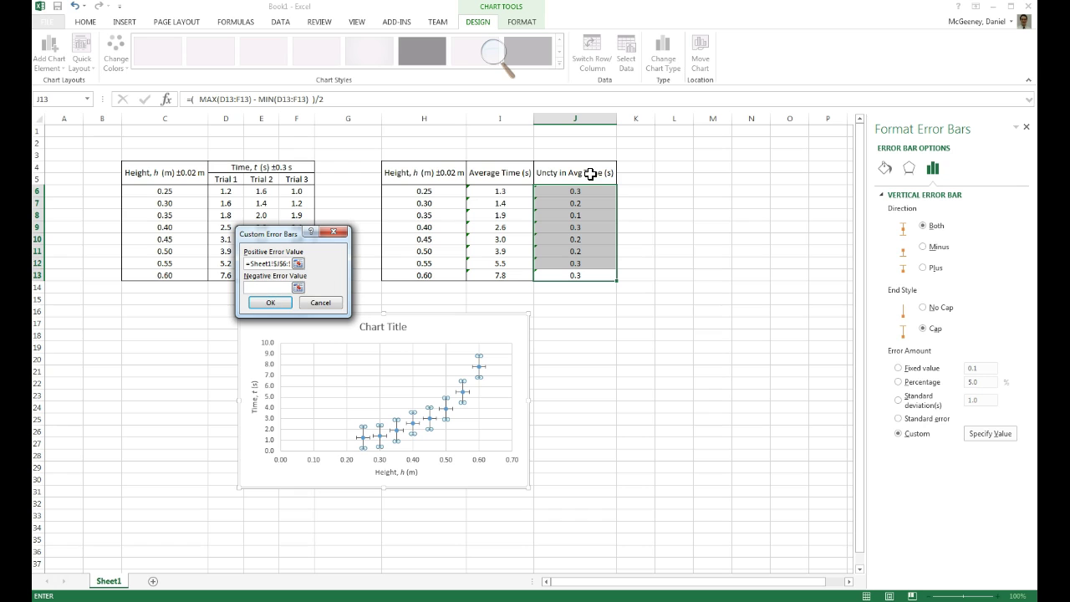
{"action": "left_click_drag", "start_coordinate": [586, 190], "coordinate": [580, 270]}
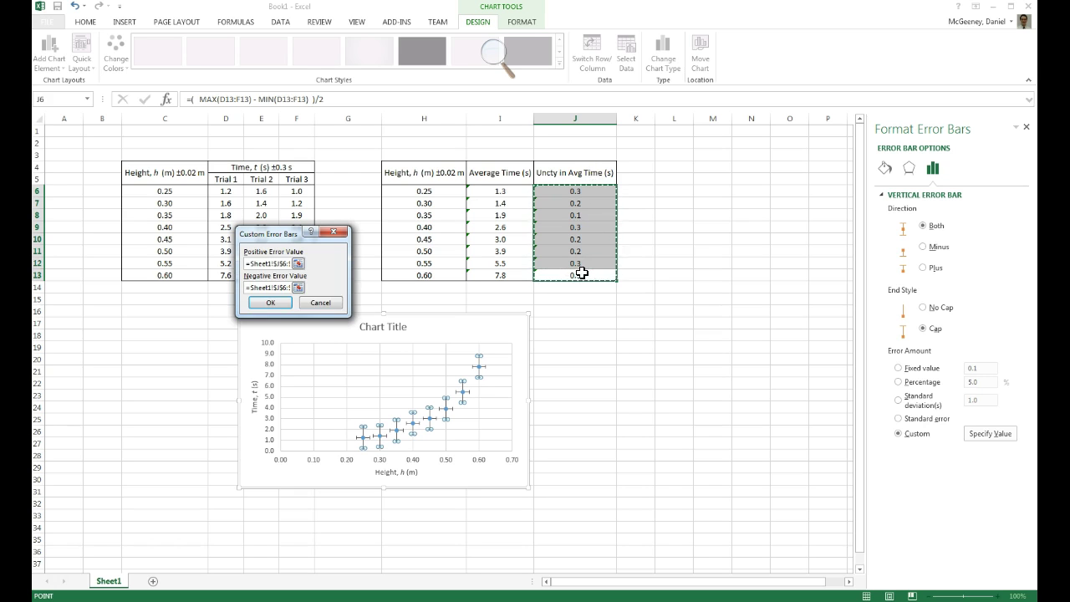
{"action": "left_click", "coordinate": [269, 303]}
{"action": "left_click", "coordinate": [628, 301]}
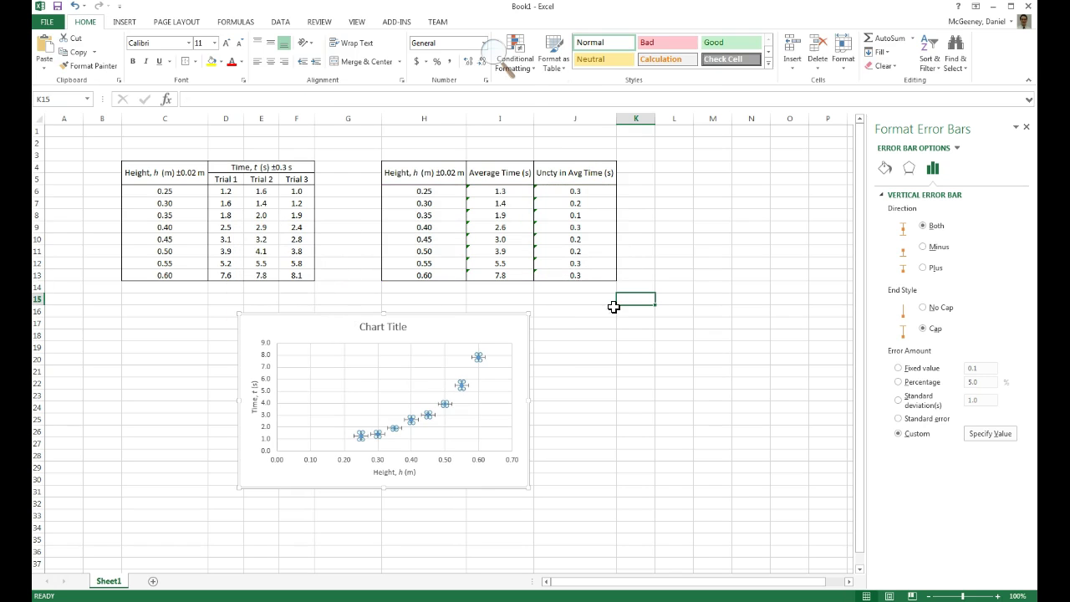